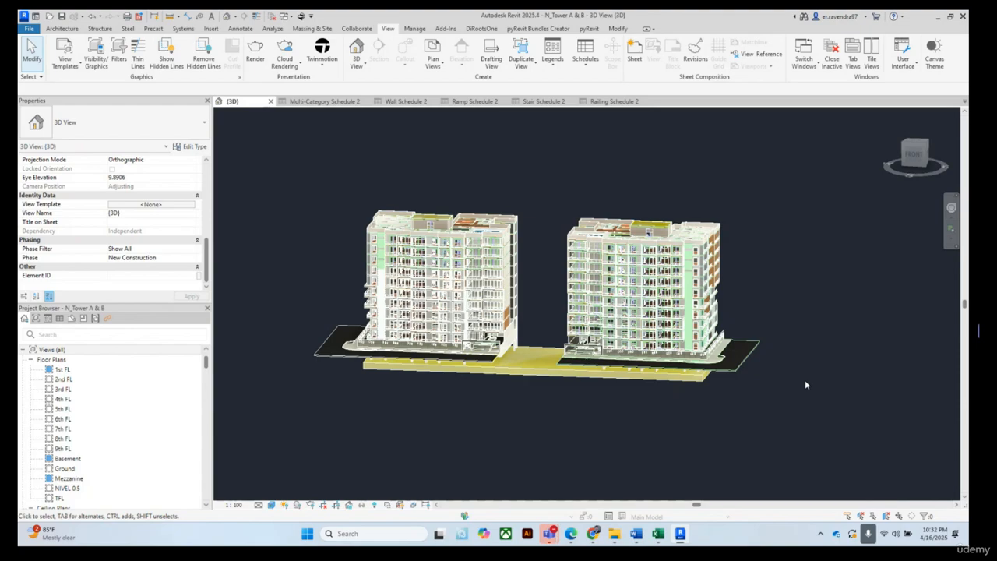
# Open the Multi-Category Schedule 2-Excel workbook from the Schedule 2 Revit folder
pyautogui.moveTo(608, 542)
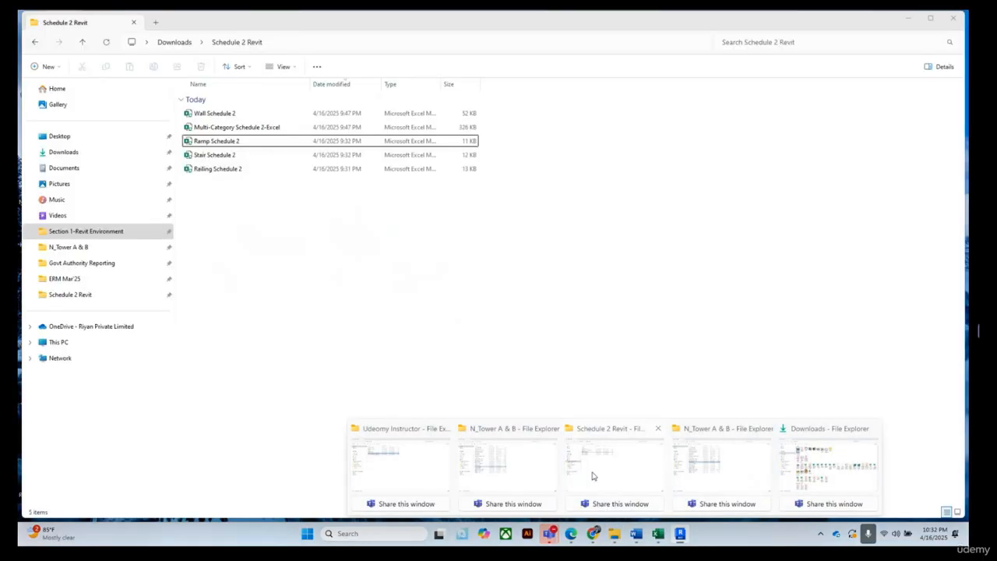
pyautogui.click(592, 476)
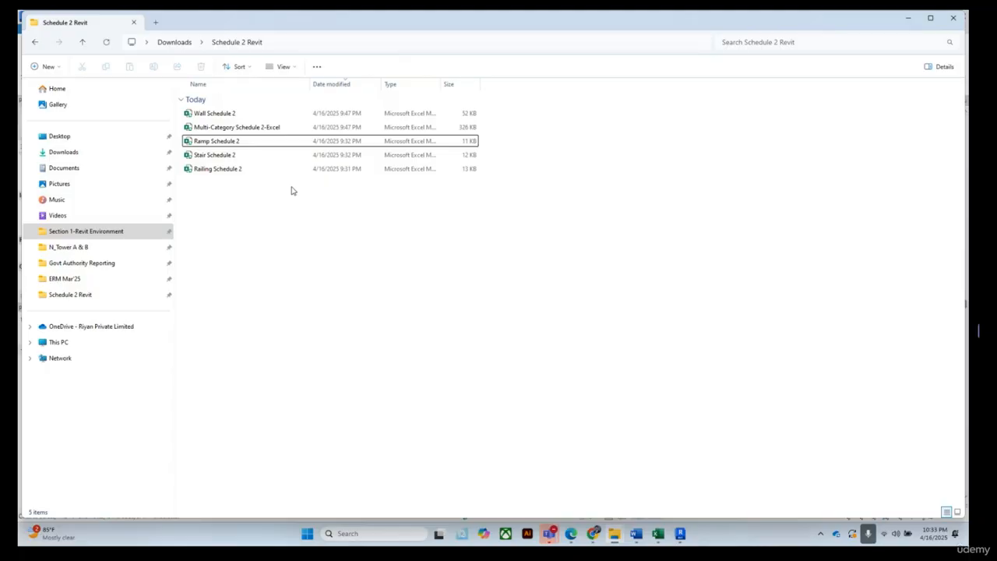
pyautogui.click(255, 129)
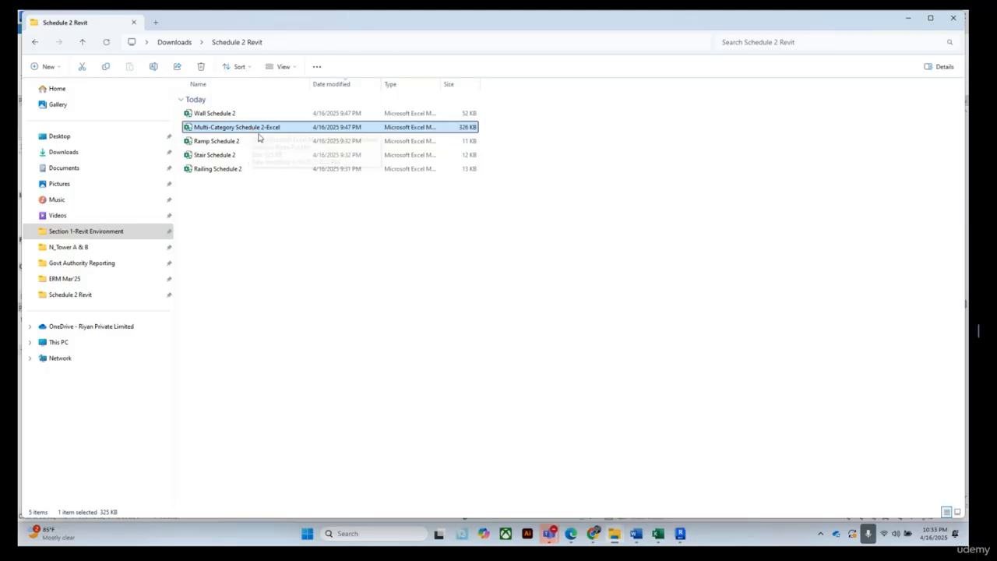
pyautogui.doubleClick(253, 130)
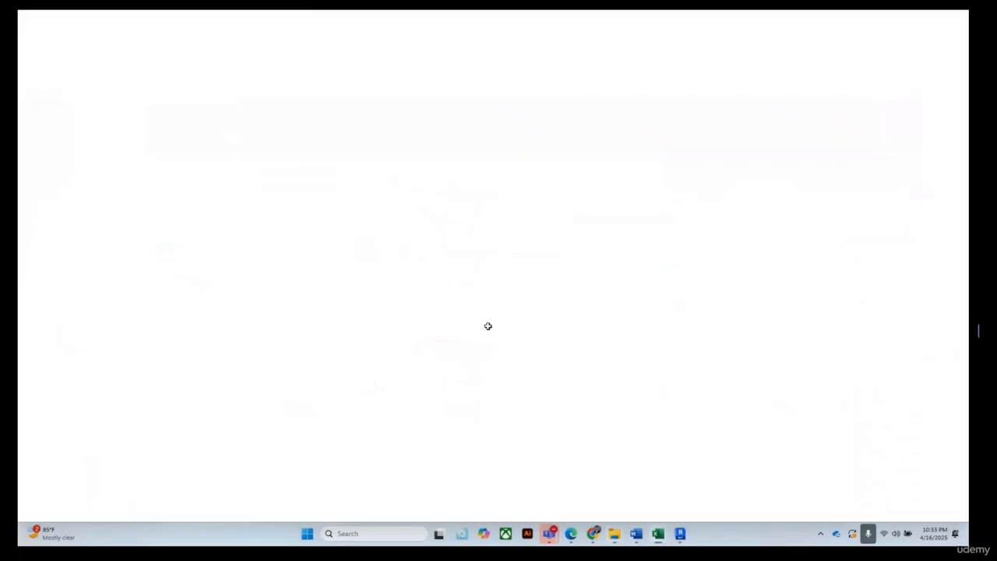
pyautogui.scroll(-1, 154, 257)
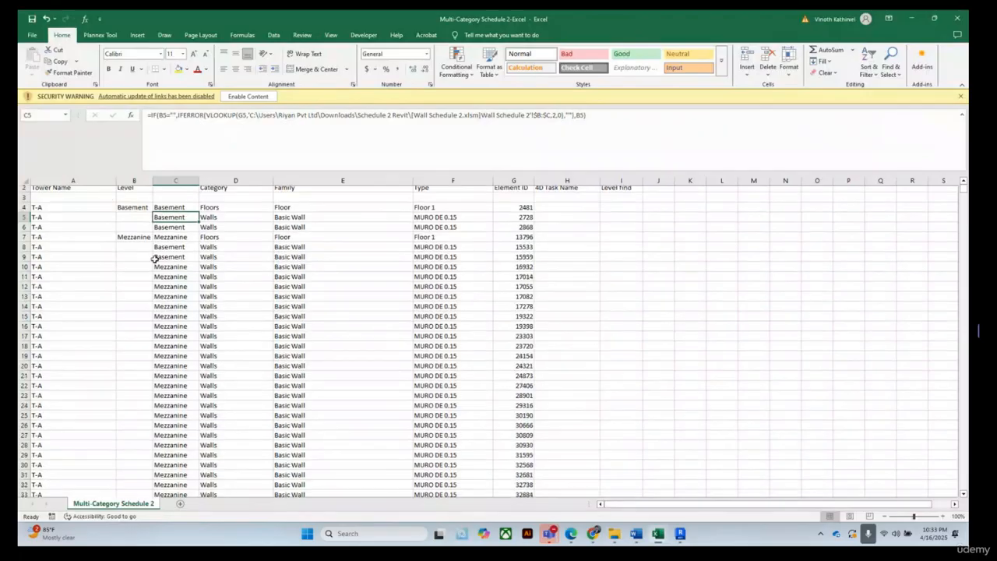
pyautogui.scroll(1, 166, 258)
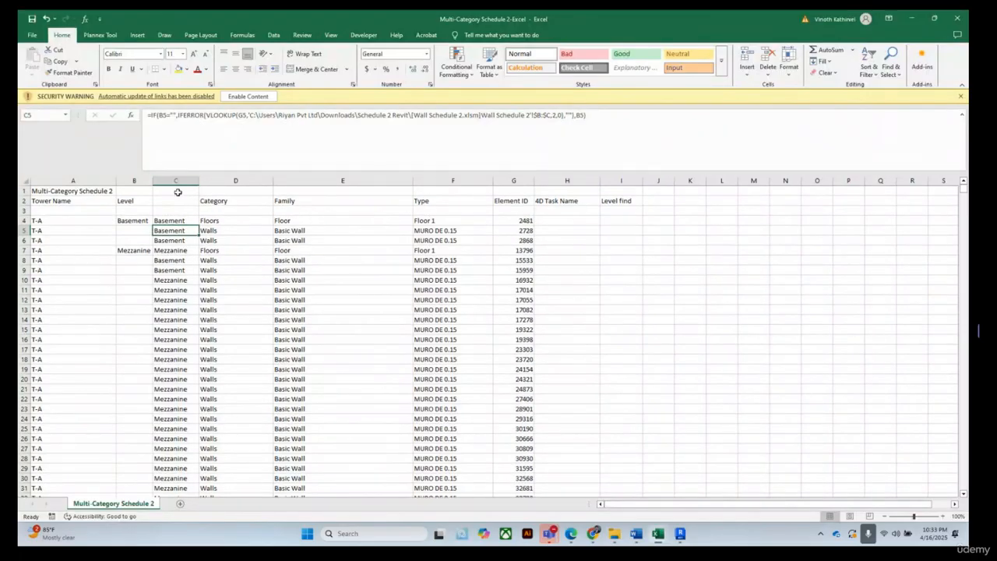
# Delete the formula-filled level column C and the Level find column from the multi-category schedule
pyautogui.click(173, 177)
pyautogui.rightClick(174, 178)
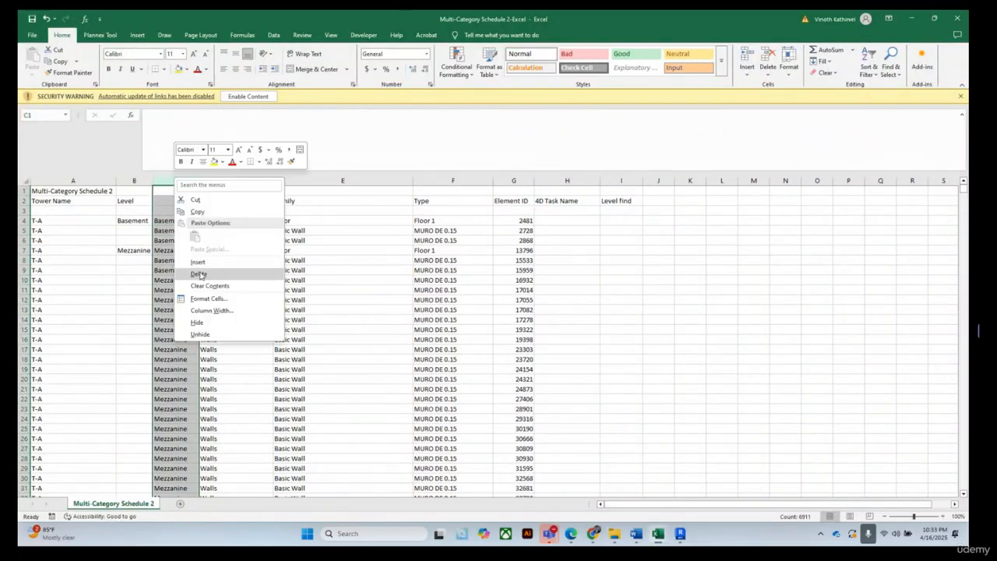
pyautogui.click(204, 273)
pyautogui.click(686, 290)
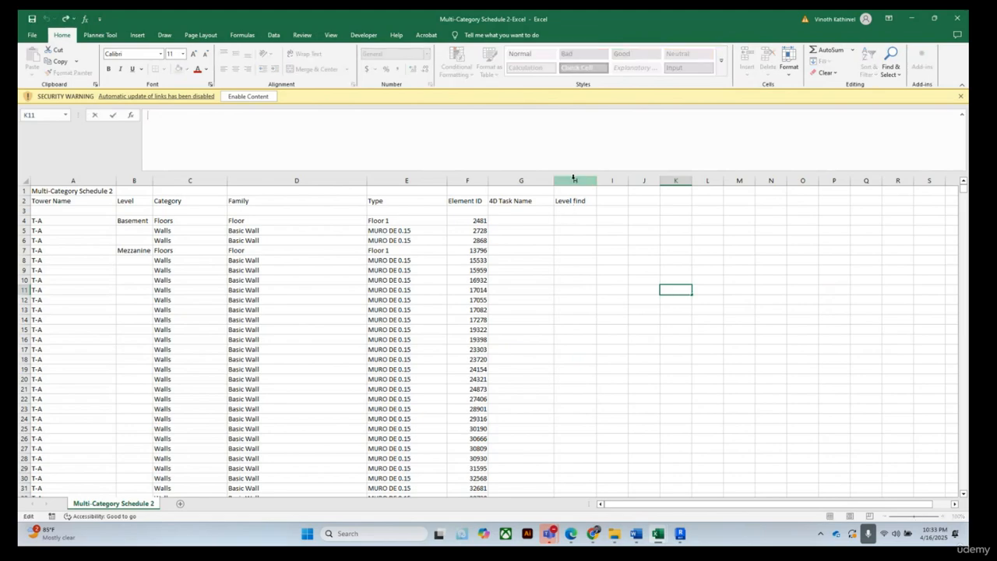
pyautogui.click(575, 180)
pyautogui.rightClick(575, 181)
pyautogui.click(600, 275)
pyautogui.click(728, 299)
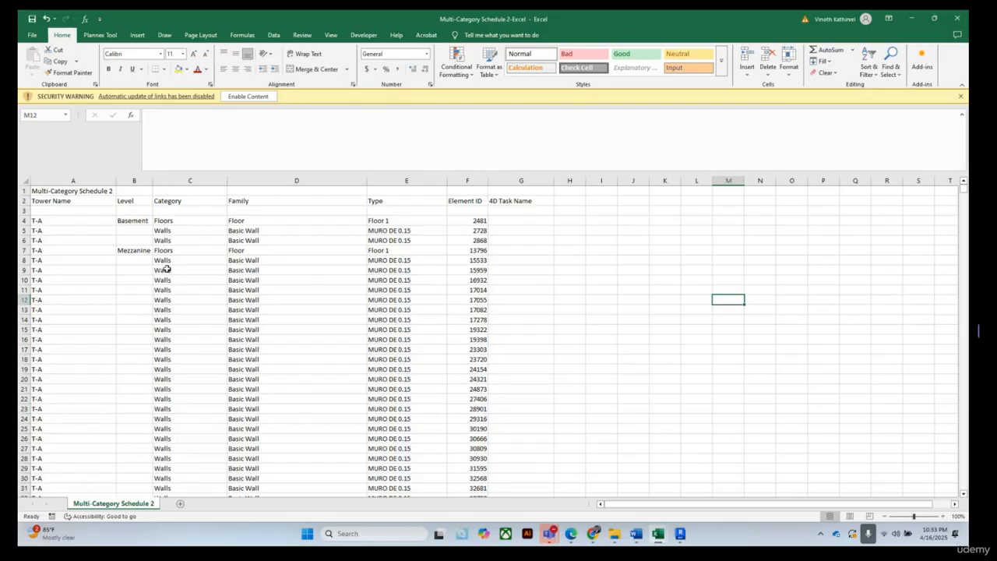
# Scroll through the multi-category schedule rows to review the listed categories, families and levels
pyautogui.scroll(-16, 155, 359)
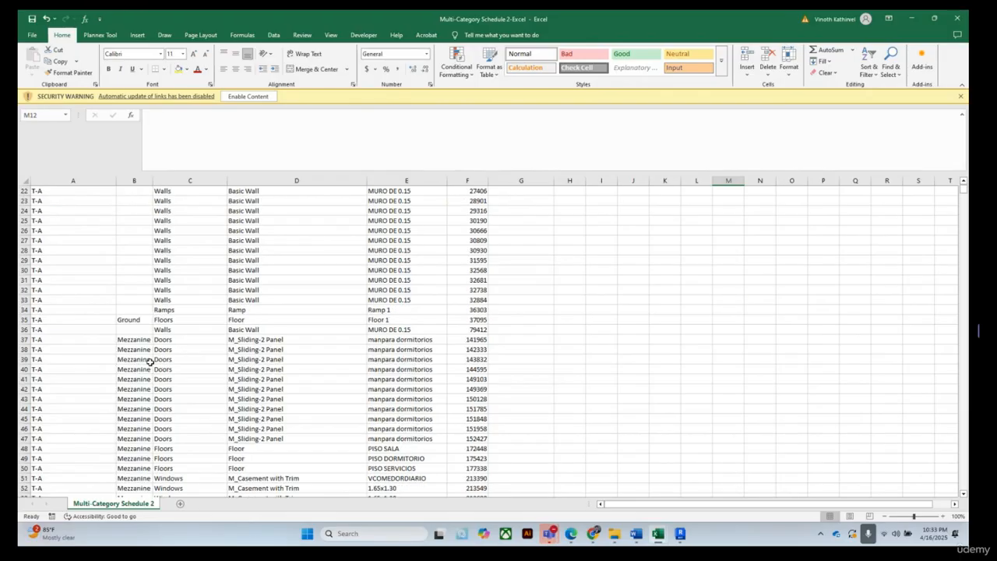
pyautogui.scroll(-4, 159, 354)
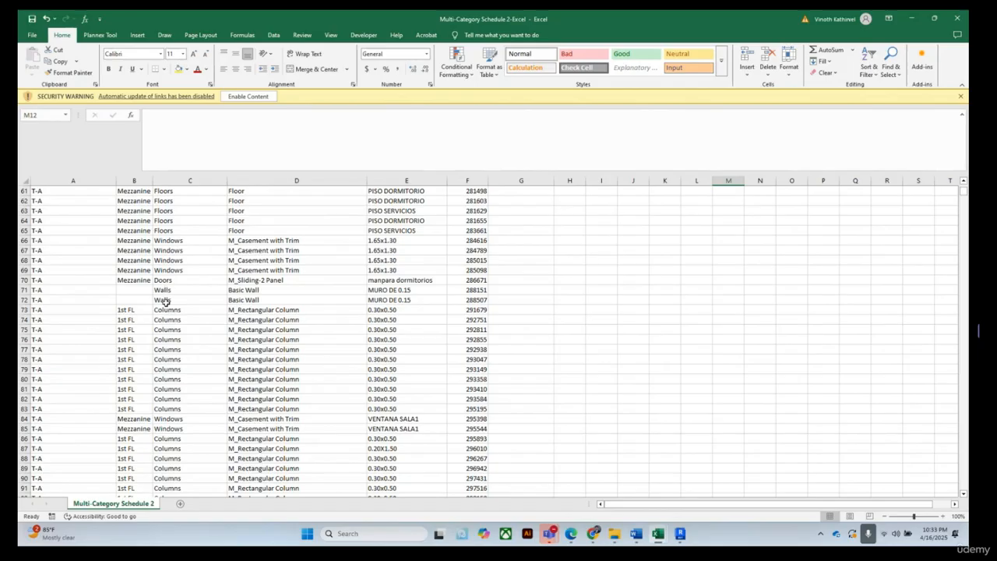
pyautogui.scroll(-16, 165, 301)
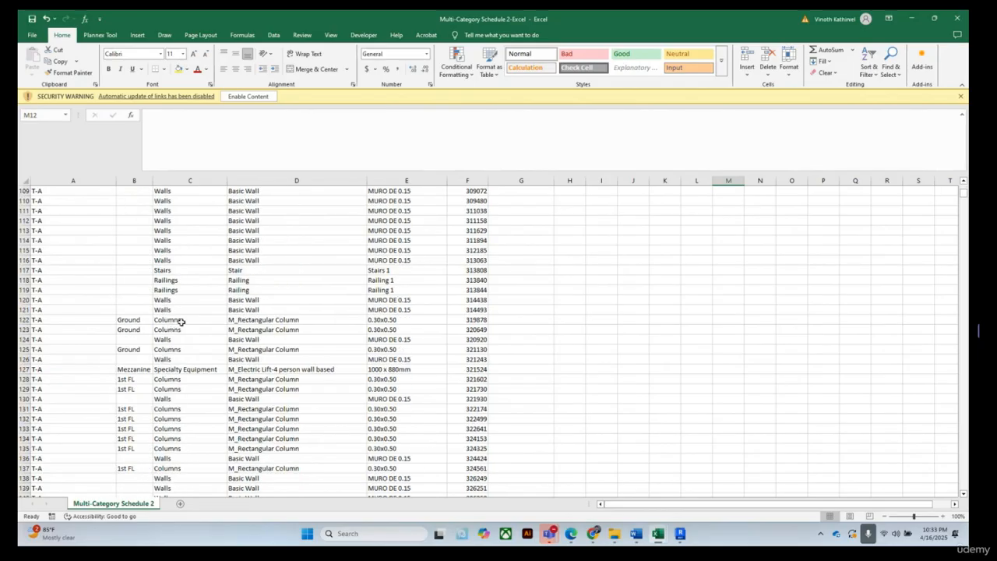
pyautogui.scroll(-11, 183, 333)
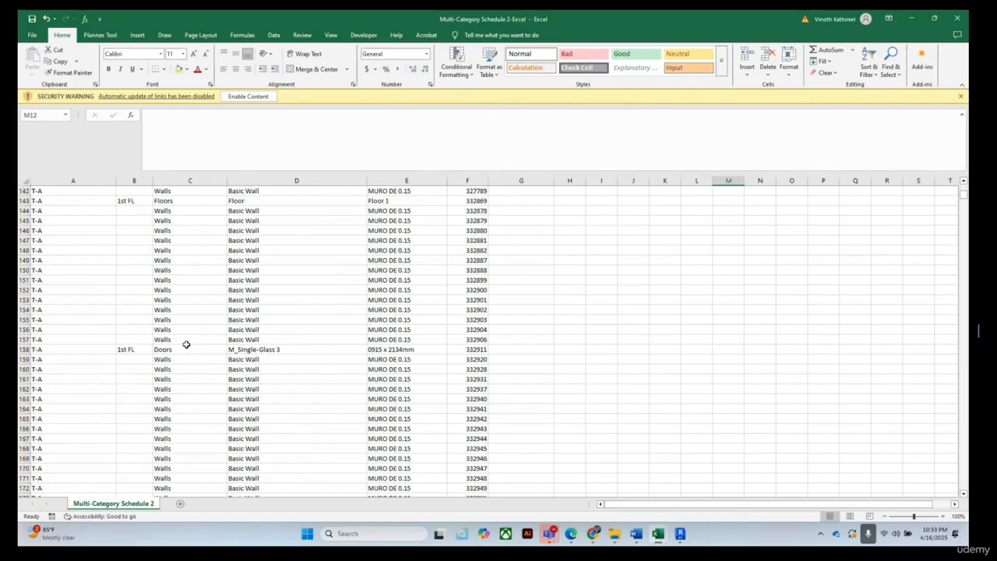
pyautogui.scroll(-19, 187, 350)
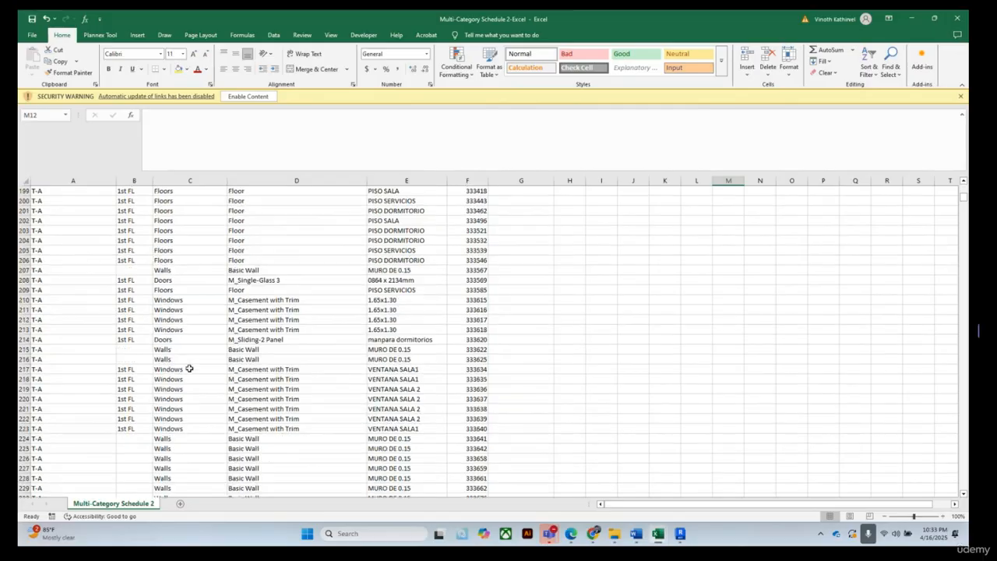
pyautogui.scroll(20, 189, 369)
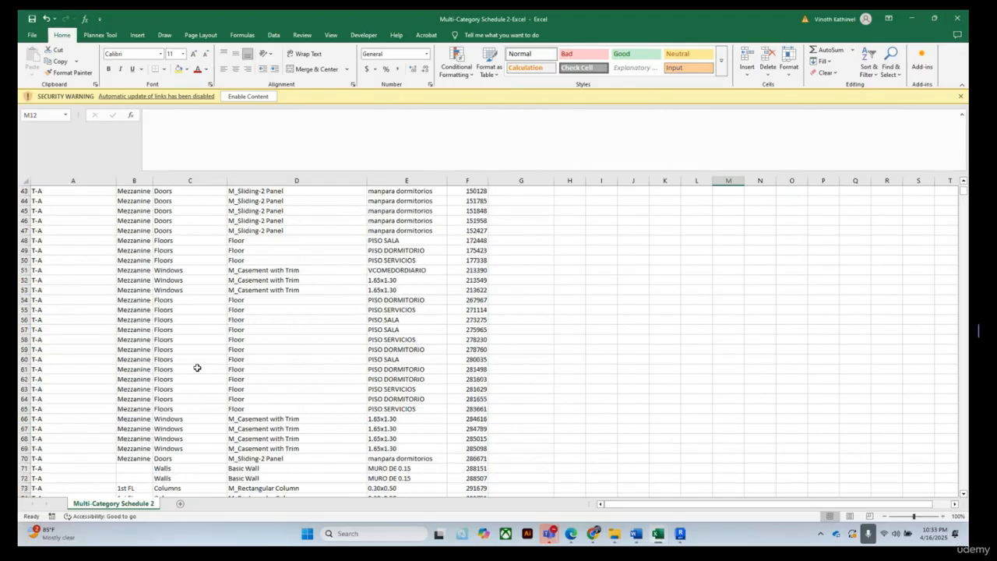
pyautogui.scroll(14, 197, 368)
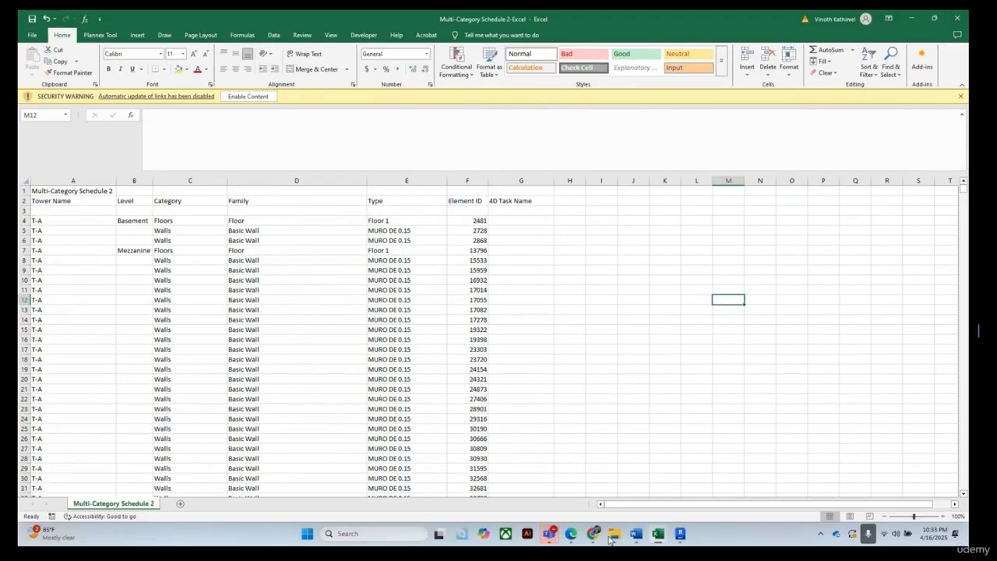
# Open the Wall Schedule 2 workbook from the Schedule 2 Revit folder
pyautogui.moveTo(613, 538)
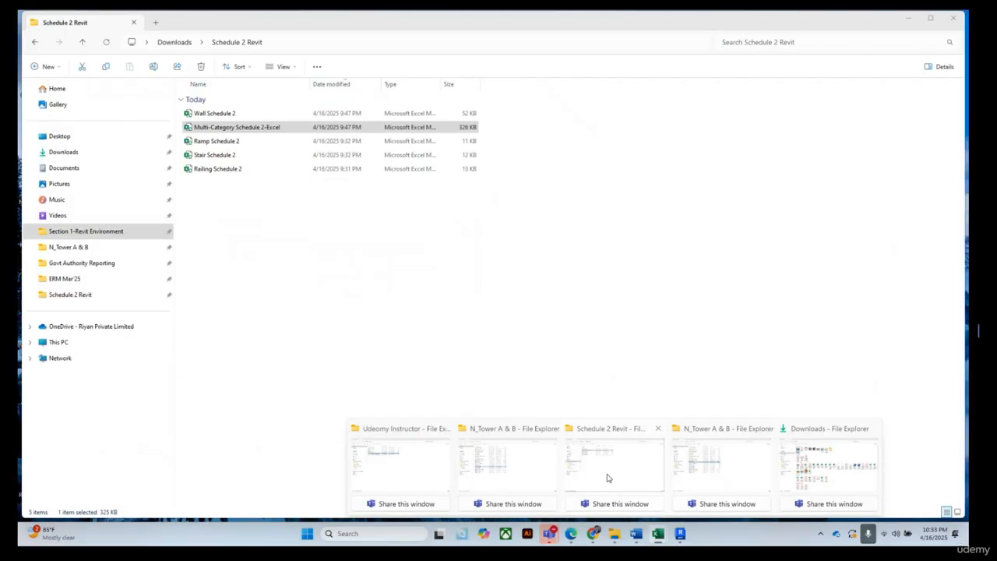
pyautogui.click(621, 464)
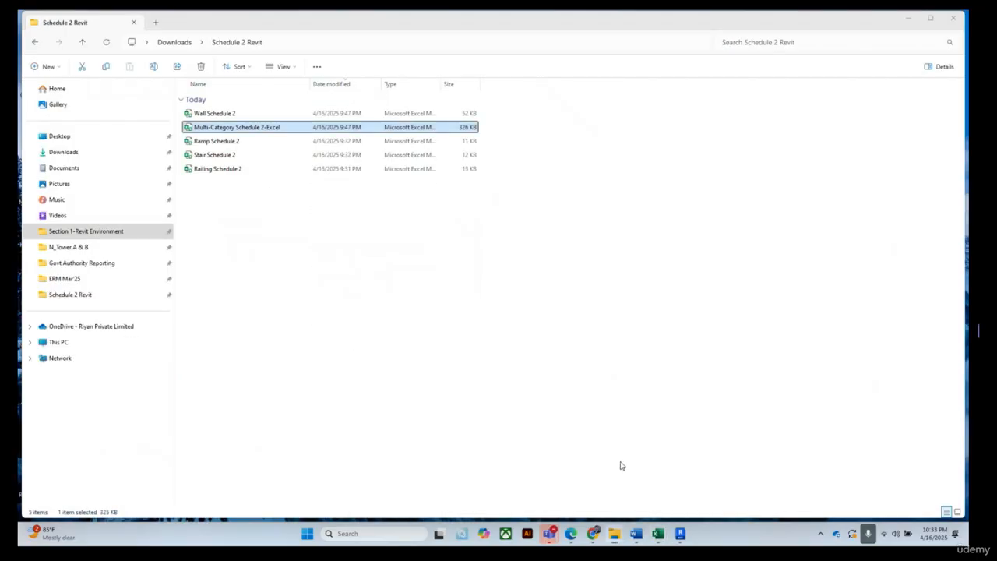
pyautogui.click(203, 115)
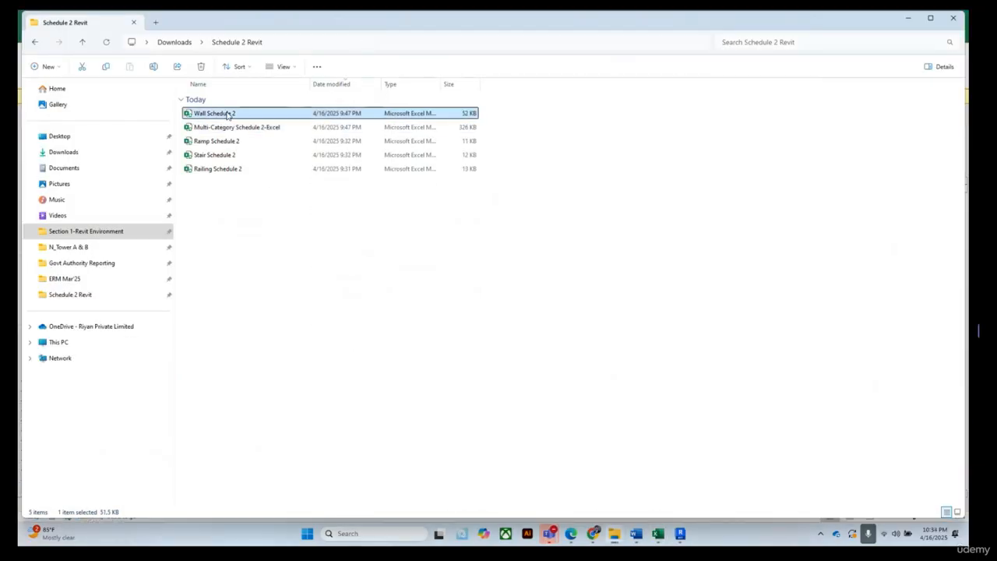
pyautogui.doubleClick(225, 114)
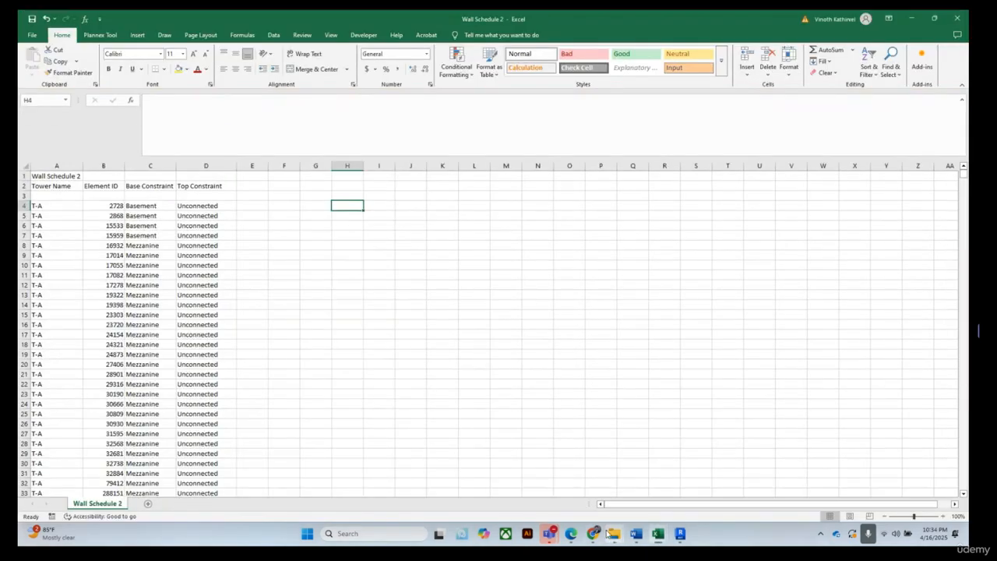
# Open the Ramp Schedule 2 workbook from the same folder
pyautogui.moveTo(614, 533)
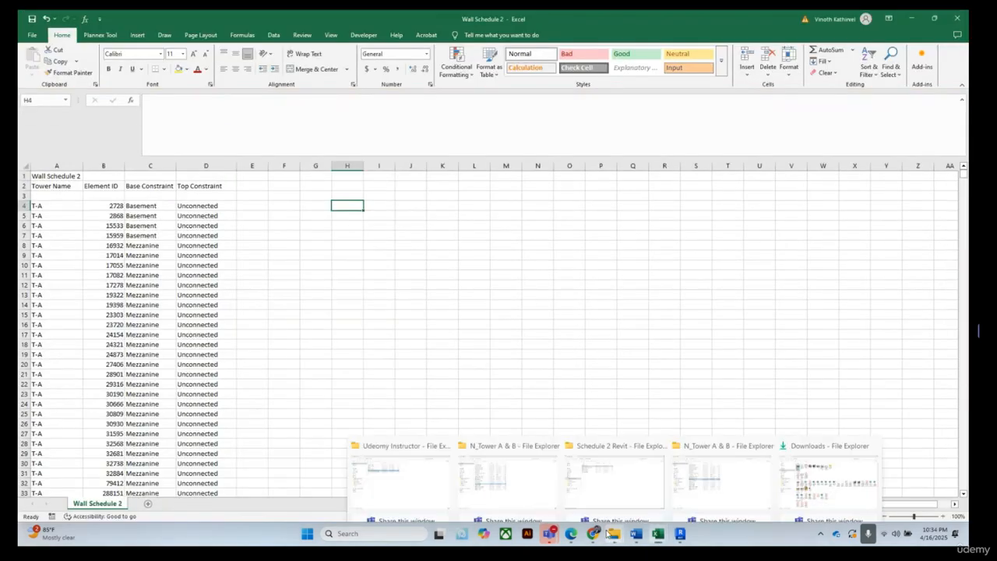
pyautogui.click(634, 462)
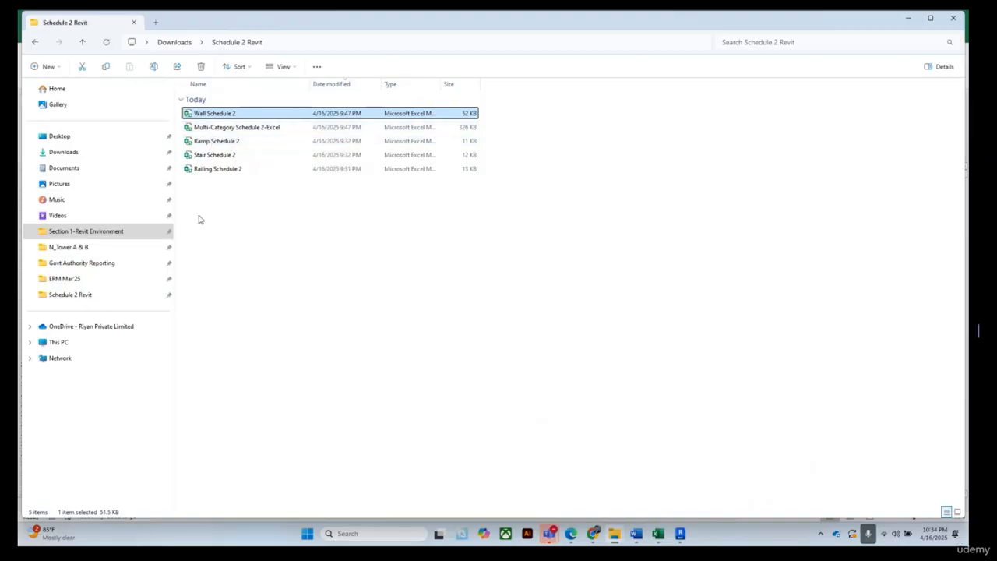
pyautogui.click(211, 144)
pyautogui.doubleClick(218, 145)
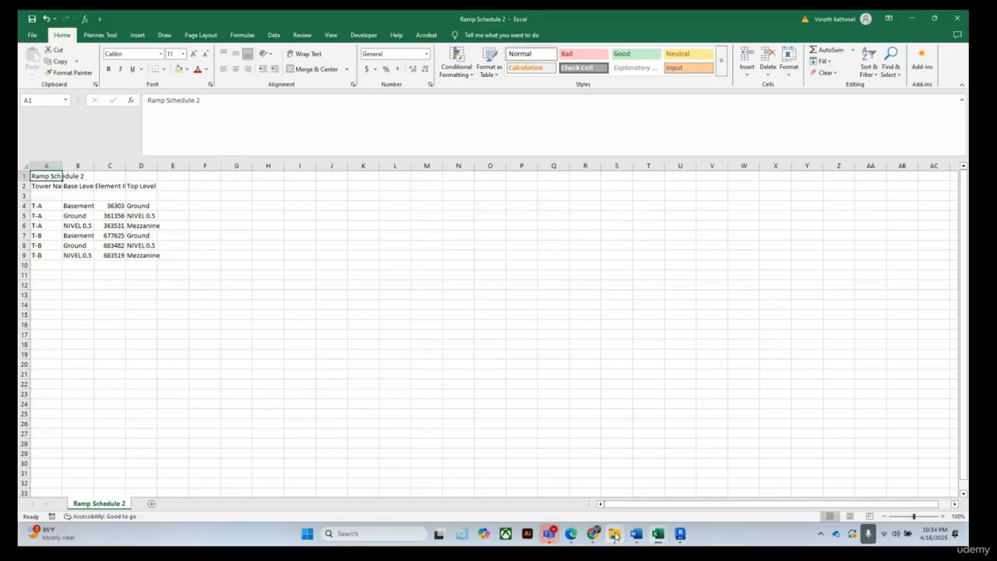
# Open the Stair Schedule 2 workbook from the same folder
pyautogui.moveTo(615, 534)
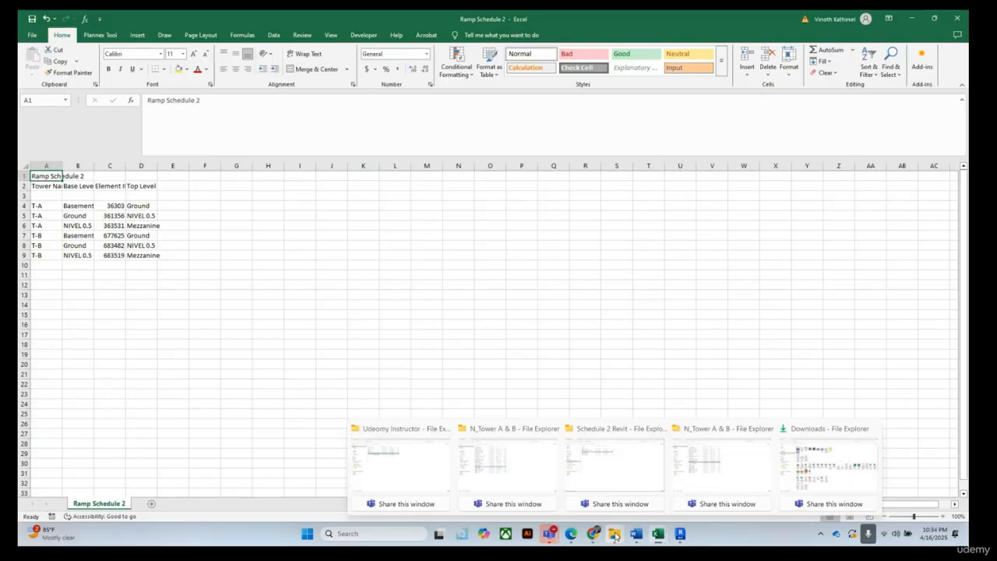
pyautogui.click(623, 479)
pyautogui.click(214, 155)
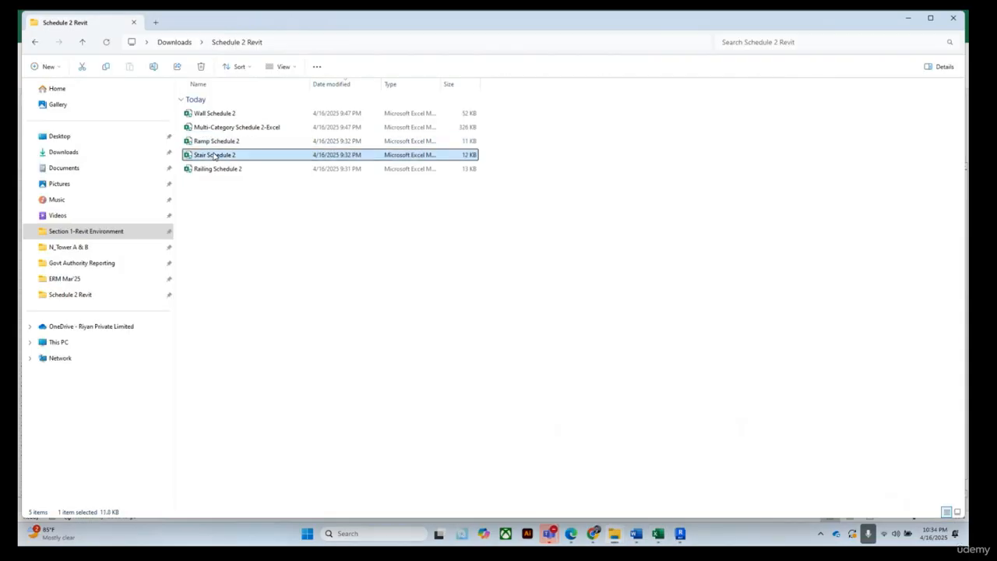
pyautogui.doubleClick(215, 155)
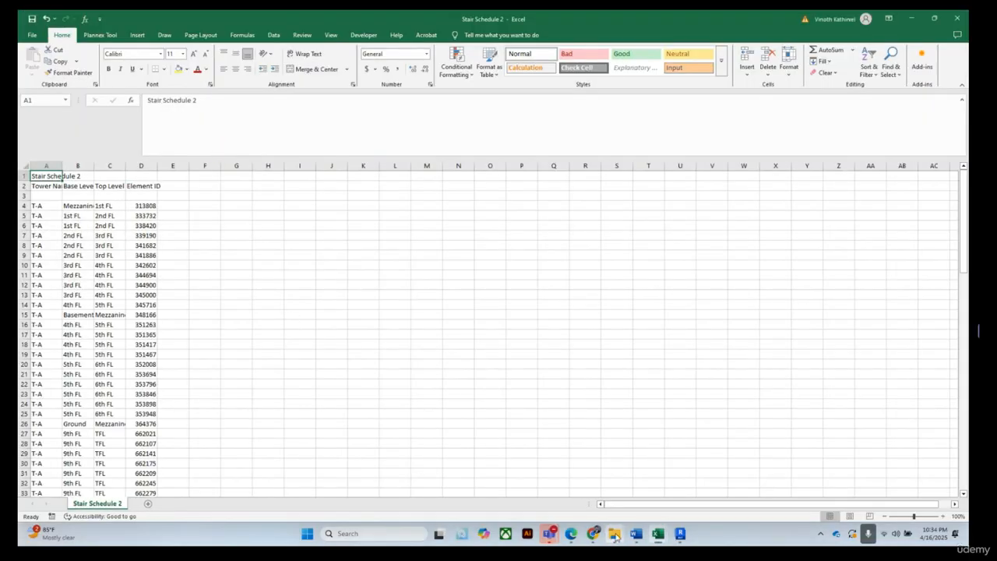
# Open the Railing Schedule 2 workbook from the same folder
pyautogui.moveTo(615, 535)
pyautogui.click(625, 474)
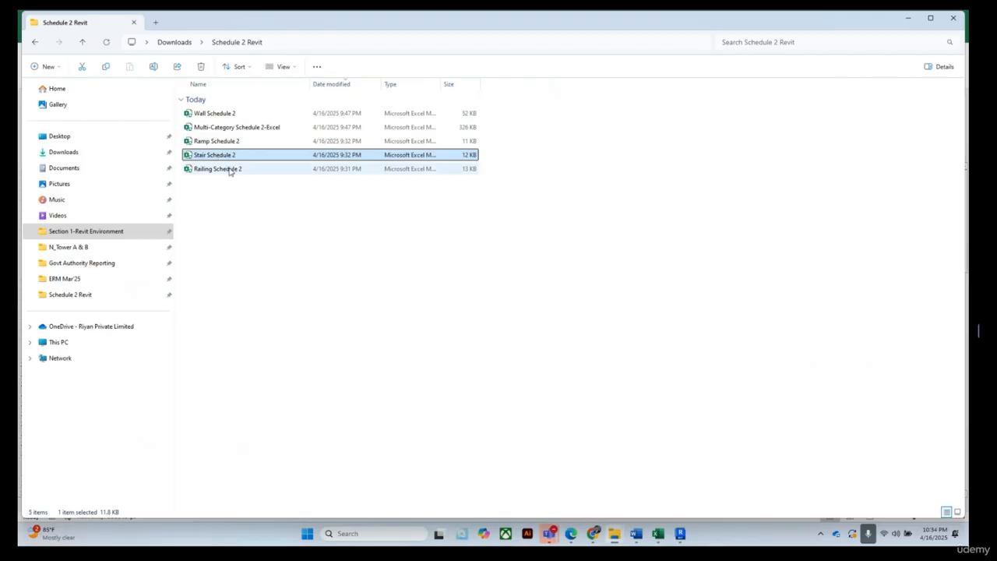
pyautogui.doubleClick(218, 169)
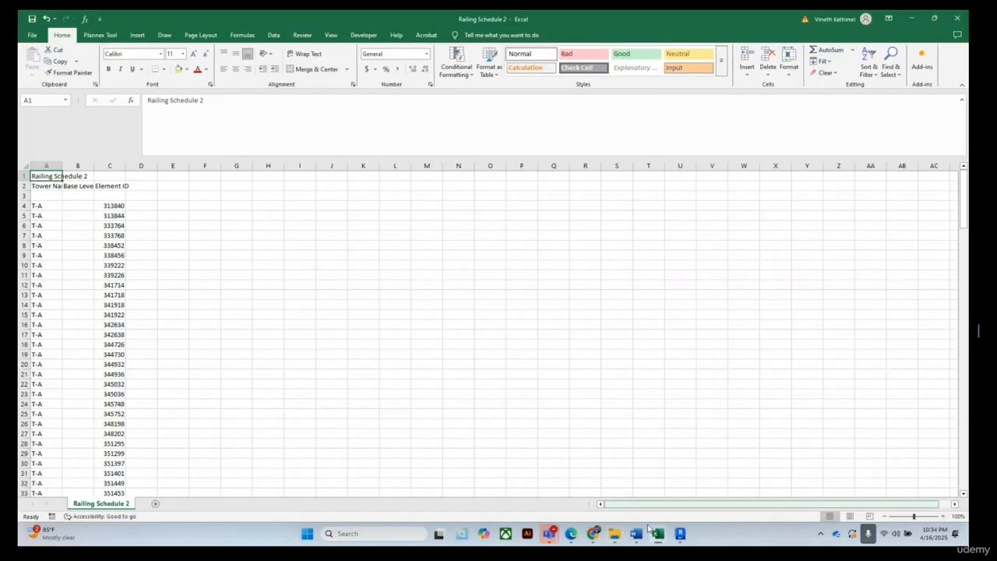
# Switch to the Ramp Schedule 2 workbook and autofit the Tower Name column width
pyautogui.moveTo(660, 537)
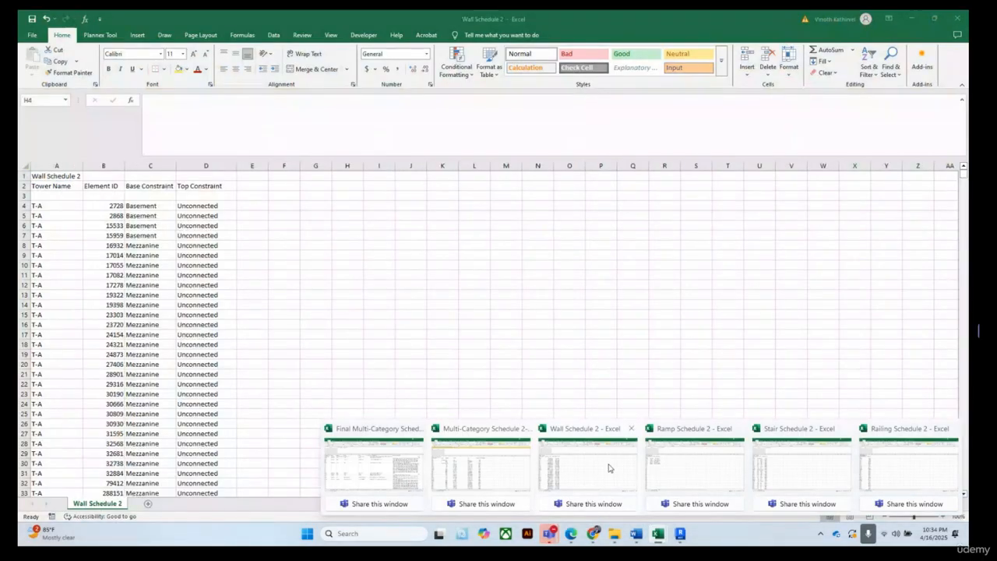
pyautogui.moveTo(690, 475)
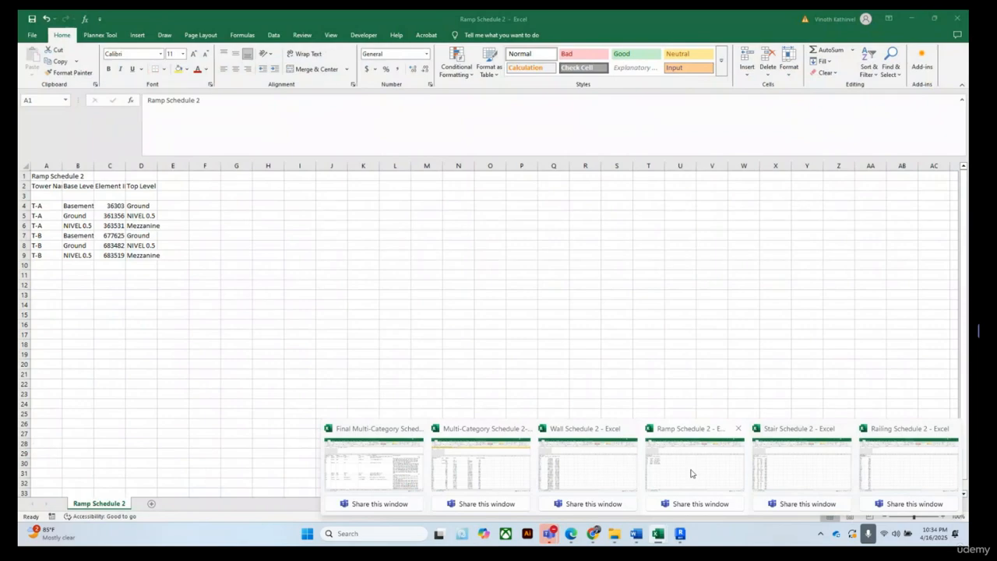
pyautogui.click(690, 472)
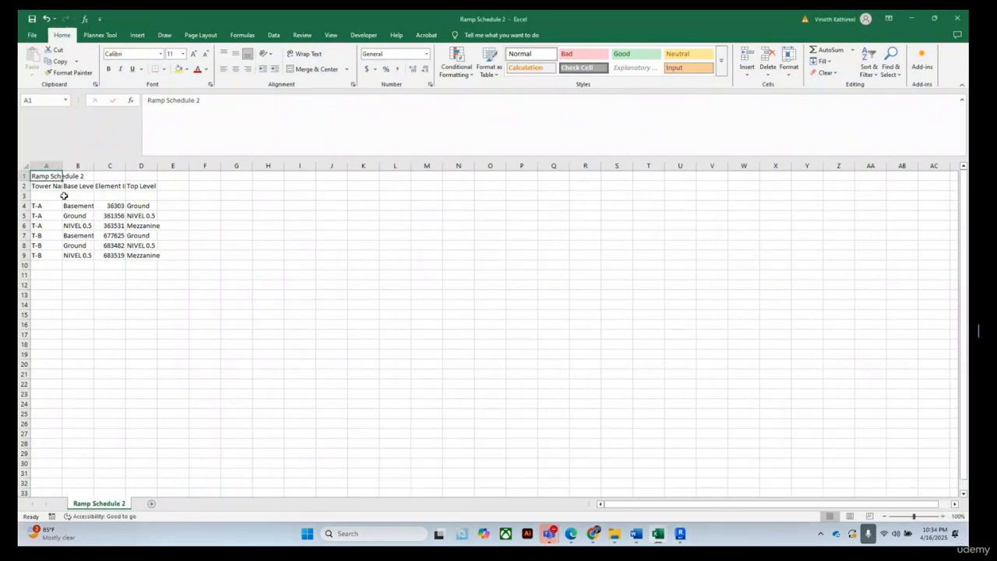
pyautogui.doubleClick(62, 164)
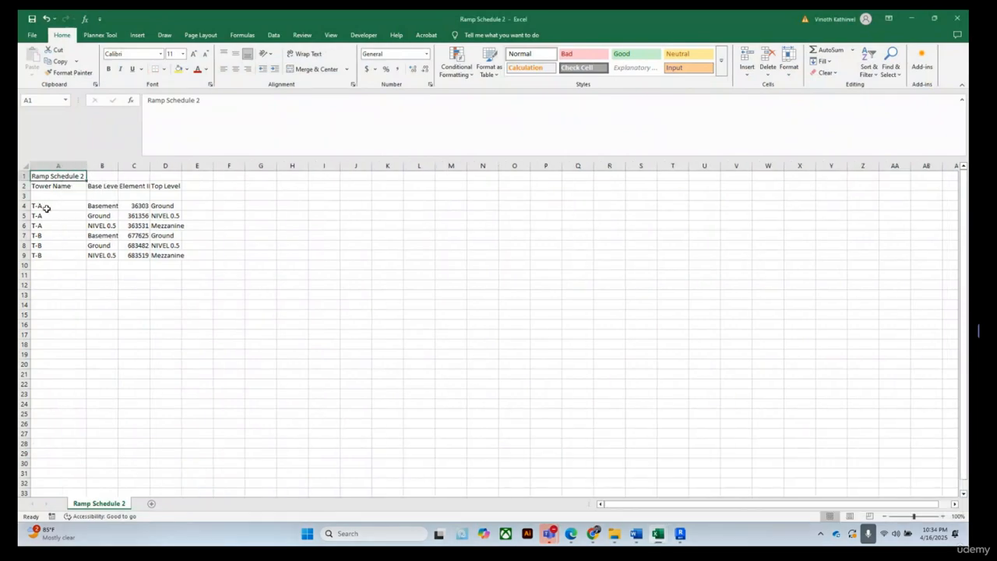
# Copy the ramp data rows A4:D9 in Ramp Schedule 2
pyautogui.moveTo(42, 205); pyautogui.dragTo(177, 257)
pyautogui.doubleClick(179, 165)
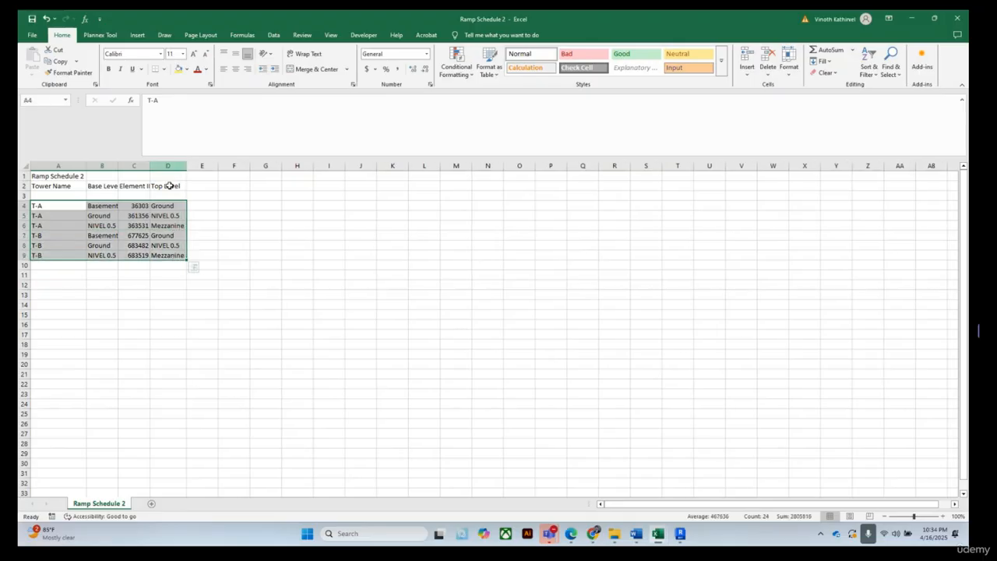
pyautogui.rightClick(128, 208)
pyautogui.click(150, 246)
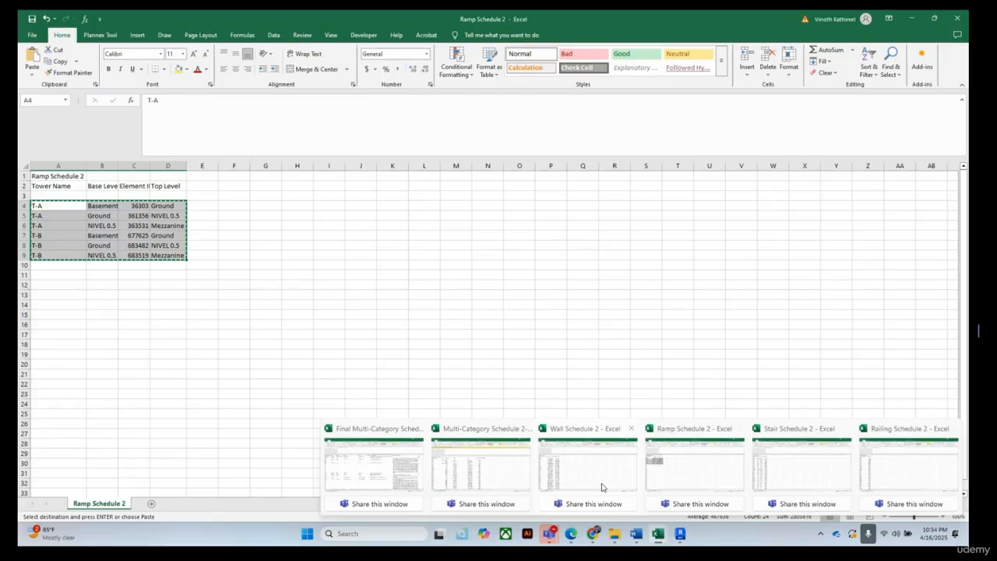
# Paste the copied ramp rows as values at A2091 below the wall data in Wall Schedule 2, then undo the paste
pyautogui.click(601, 487)
pyautogui.scroll(-20, 164, 312)
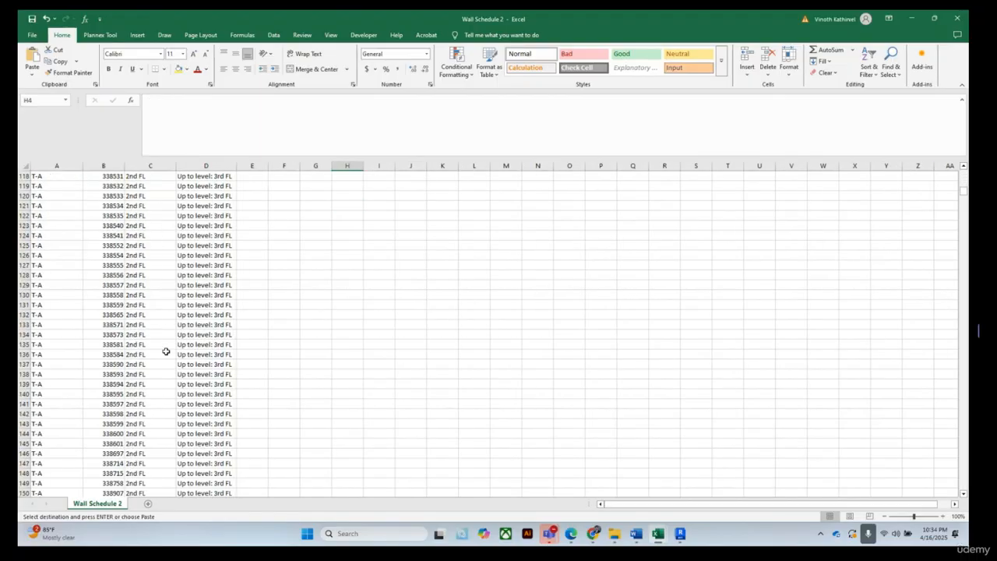
pyautogui.scroll(-20, 166, 351)
pyautogui.moveTo(963, 207); pyautogui.dragTo(963, 484)
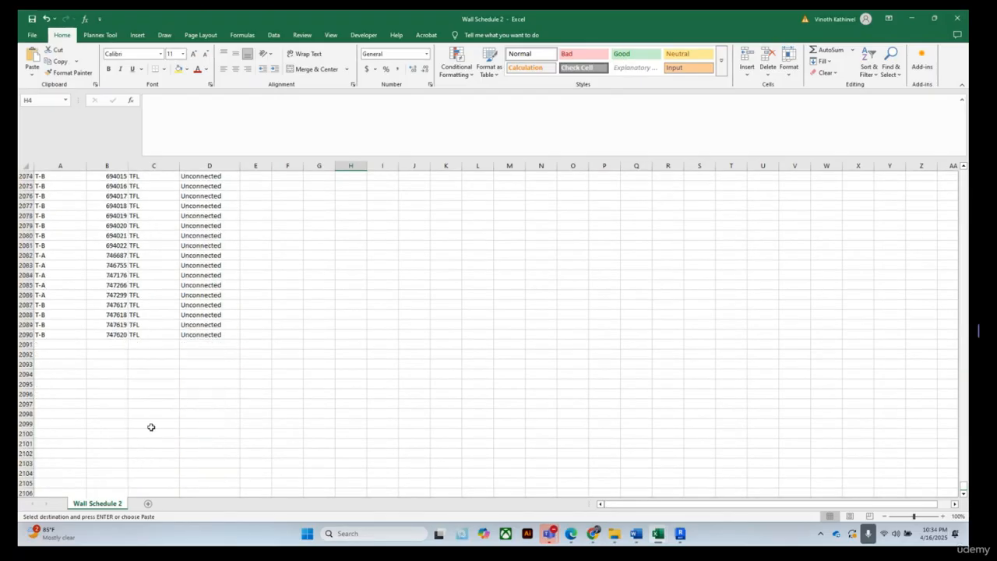
pyautogui.click(40, 345)
pyautogui.rightClick(41, 345)
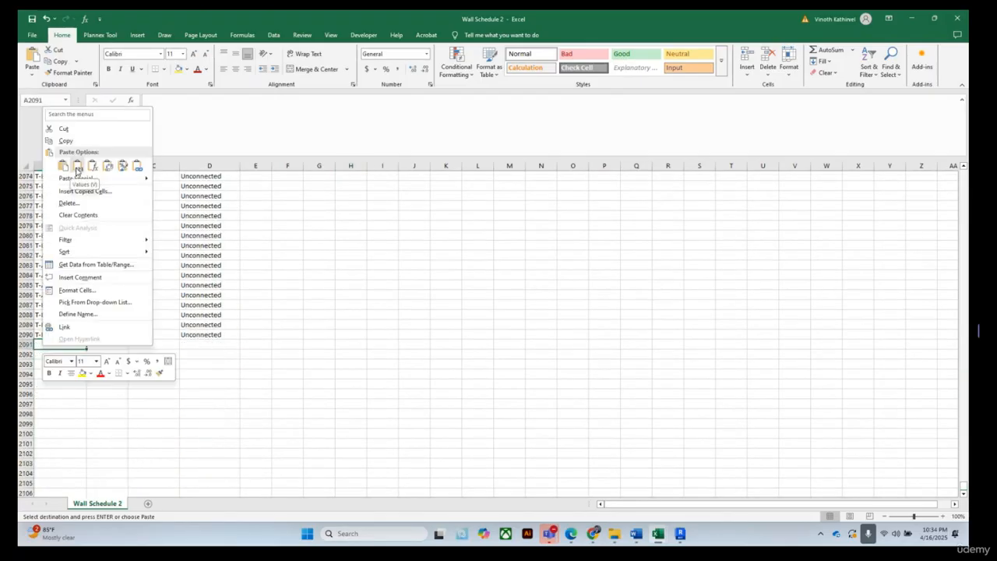
pyautogui.click(77, 166)
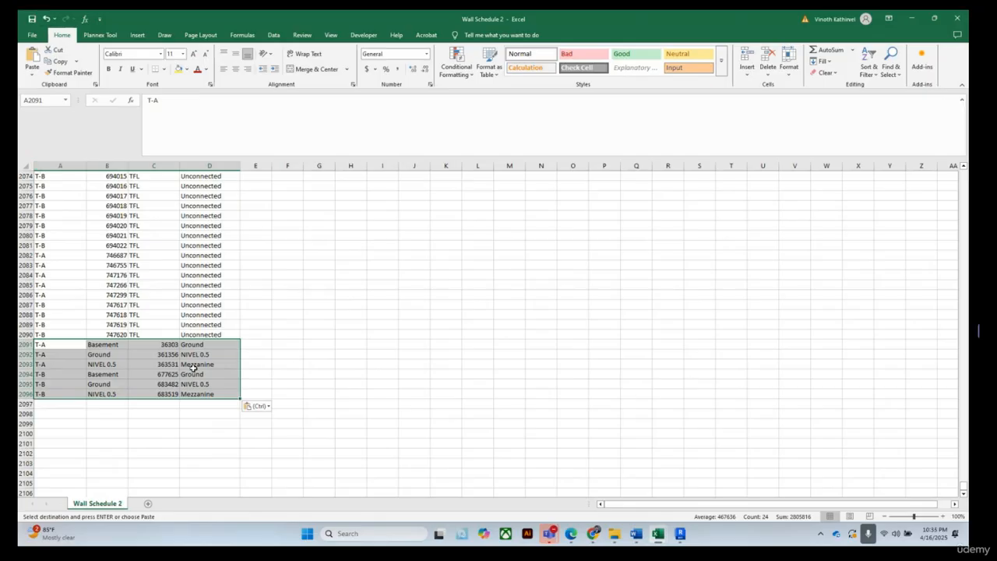
pyautogui.click(46, 18)
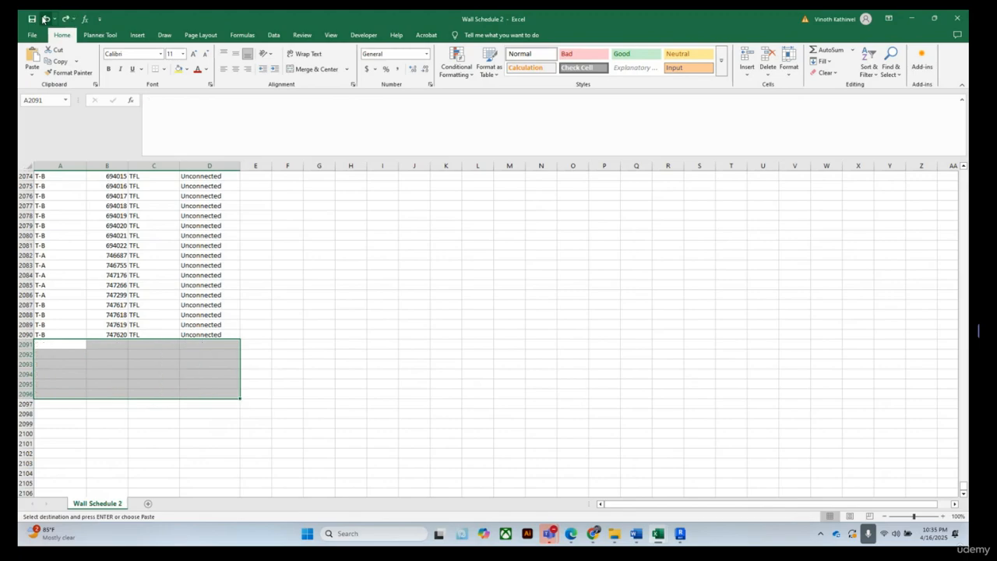
# Return to Ramp Schedule 2, clear the copy selection and autofit the Element ID column
pyautogui.moveTo(666, 534)
pyautogui.click(697, 465)
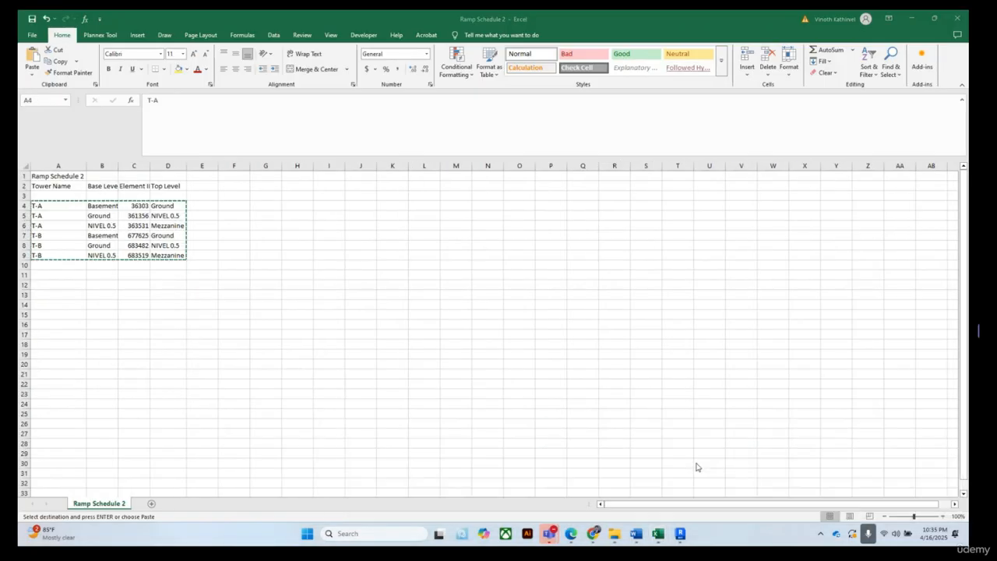
pyautogui.press('Escape')
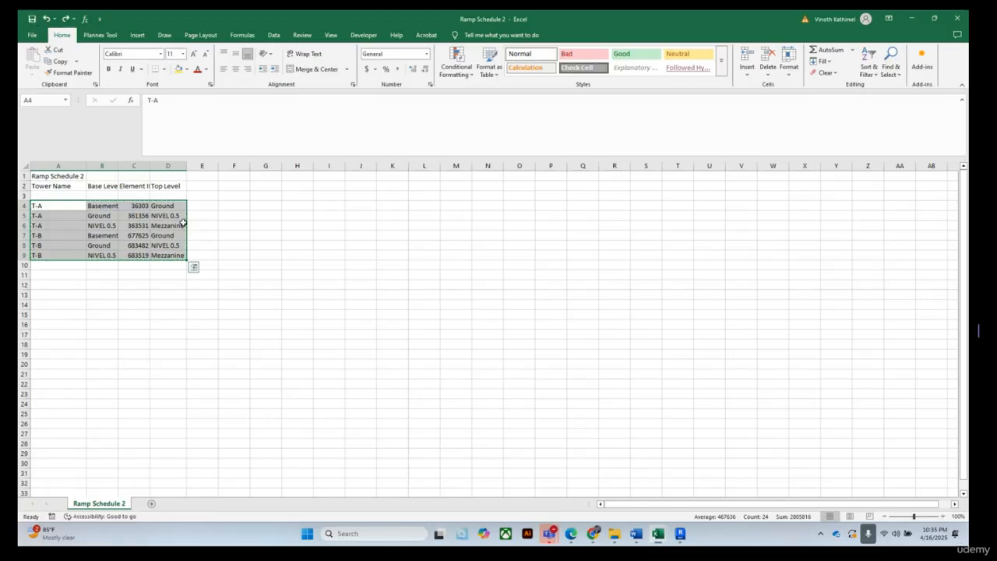
pyautogui.click(253, 257)
pyautogui.doubleClick(151, 166)
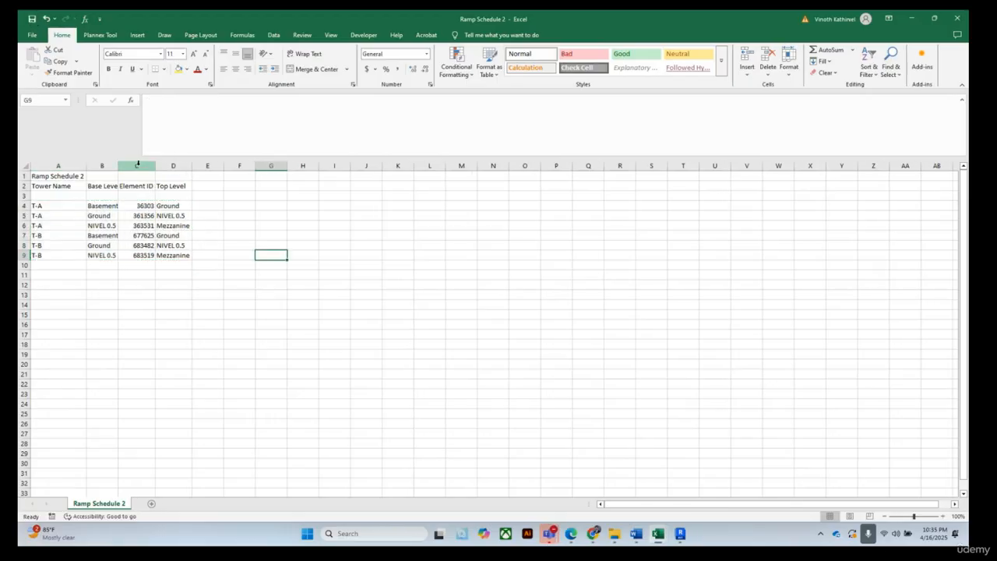
# Insert a blank column before Base Level in Ramp Schedule 2, then undo the insertion
pyautogui.rightClick(139, 167)
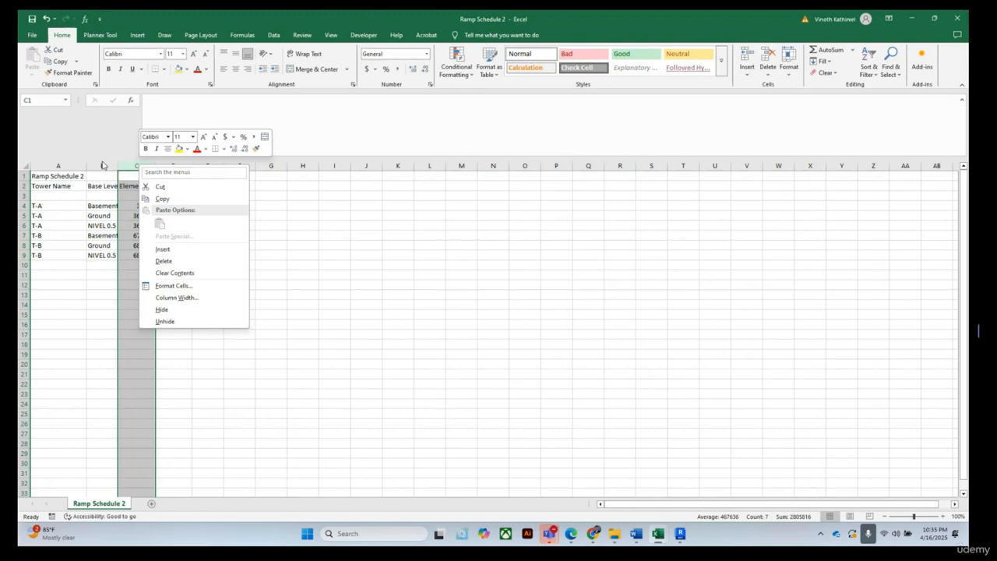
pyautogui.click(103, 164)
pyautogui.click(102, 165)
pyautogui.rightClick(102, 166)
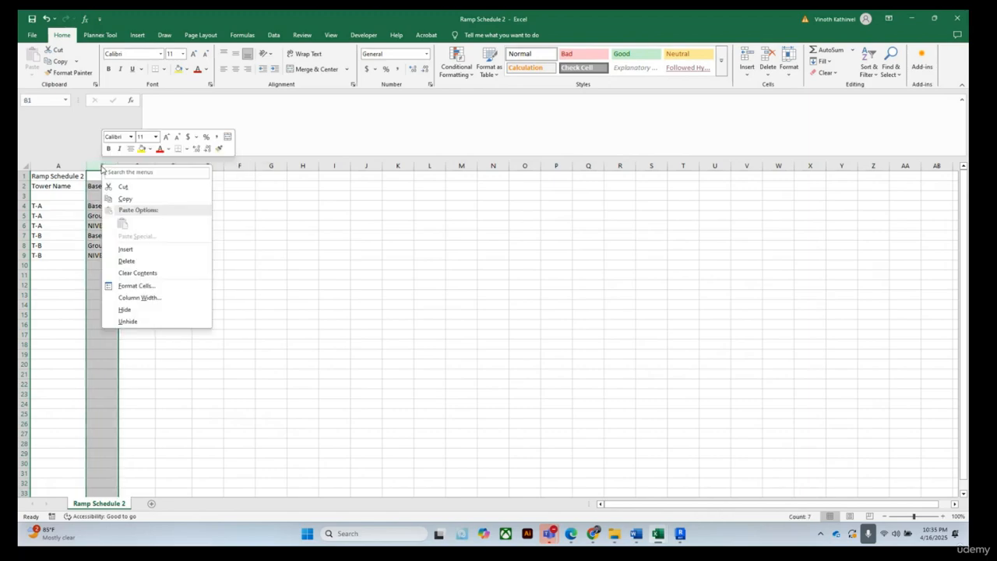
pyautogui.click(126, 250)
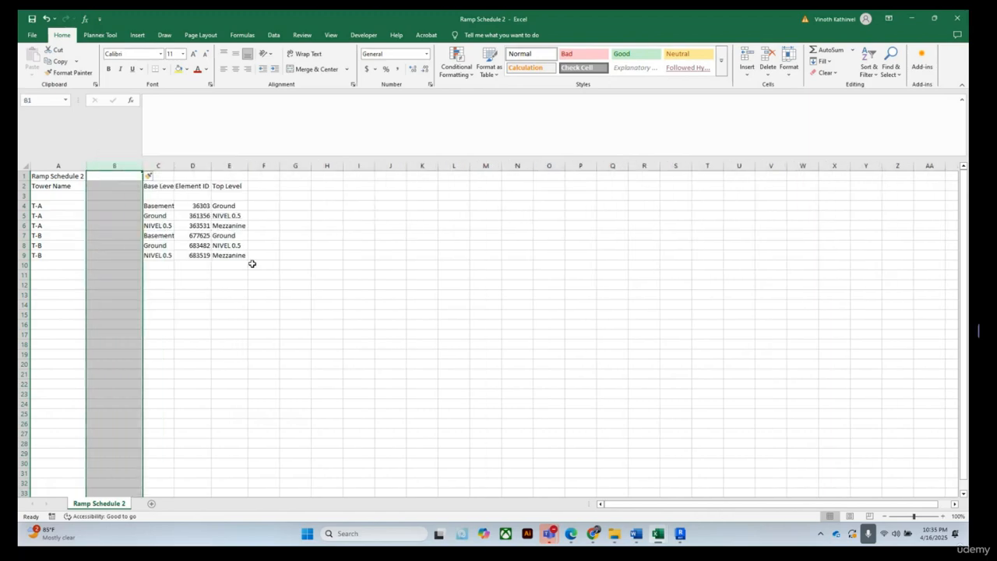
pyautogui.click(47, 17)
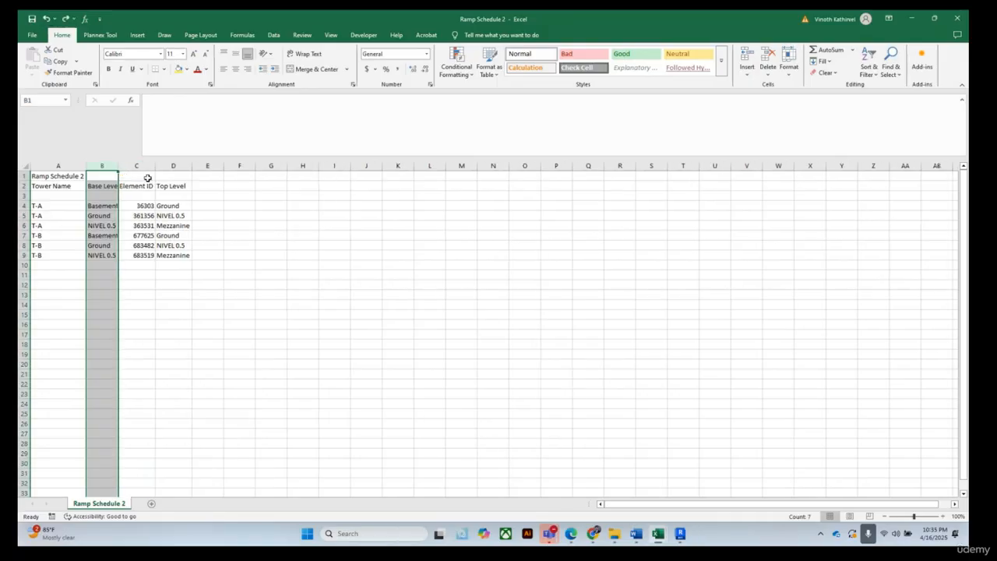
# Move the Element ID column in front of Base Level in Ramp Schedule 2 and widen the Base Level column
pyautogui.click(137, 165)
pyautogui.rightClick(140, 166)
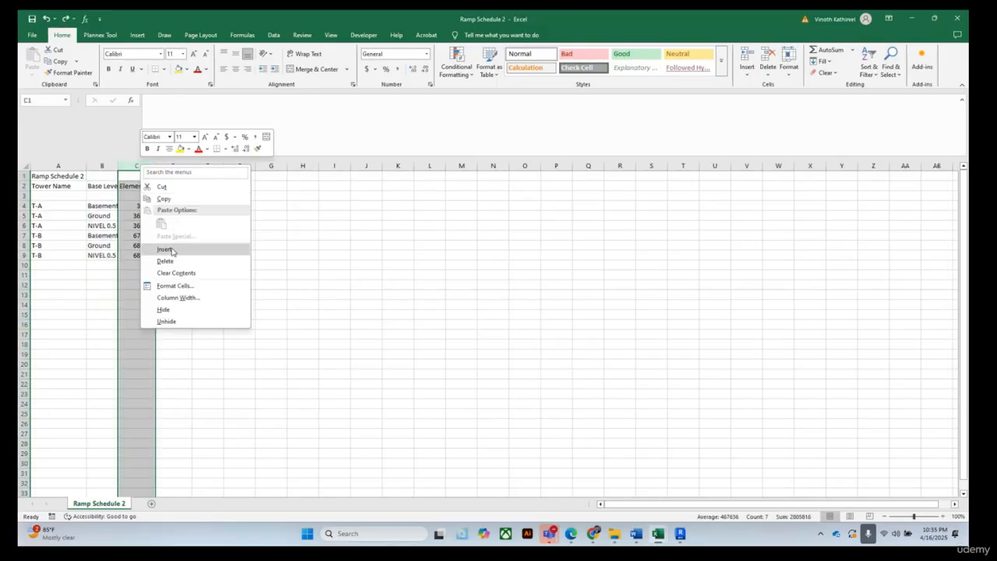
pyautogui.click(162, 187)
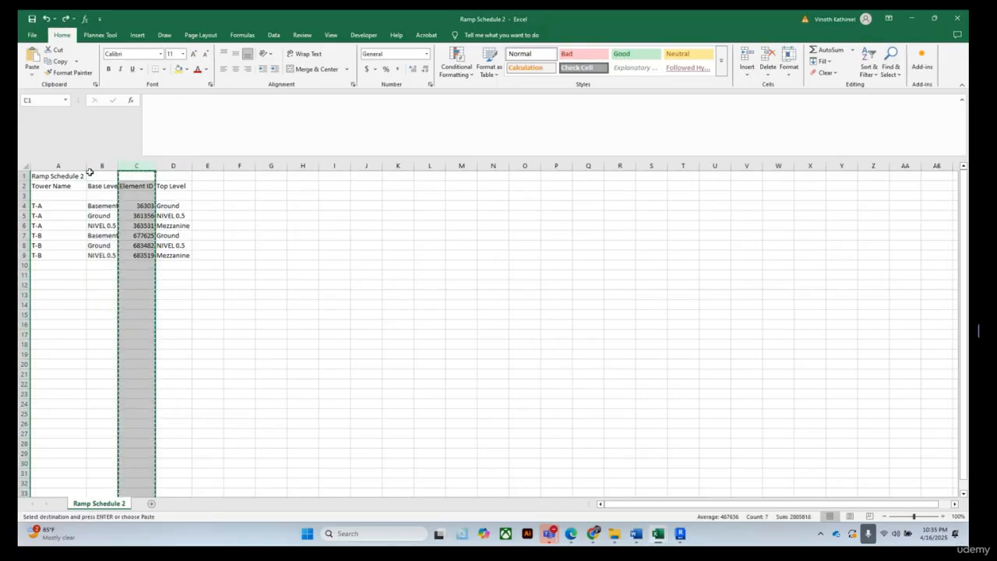
pyautogui.click(98, 165)
pyautogui.rightClick(96, 166)
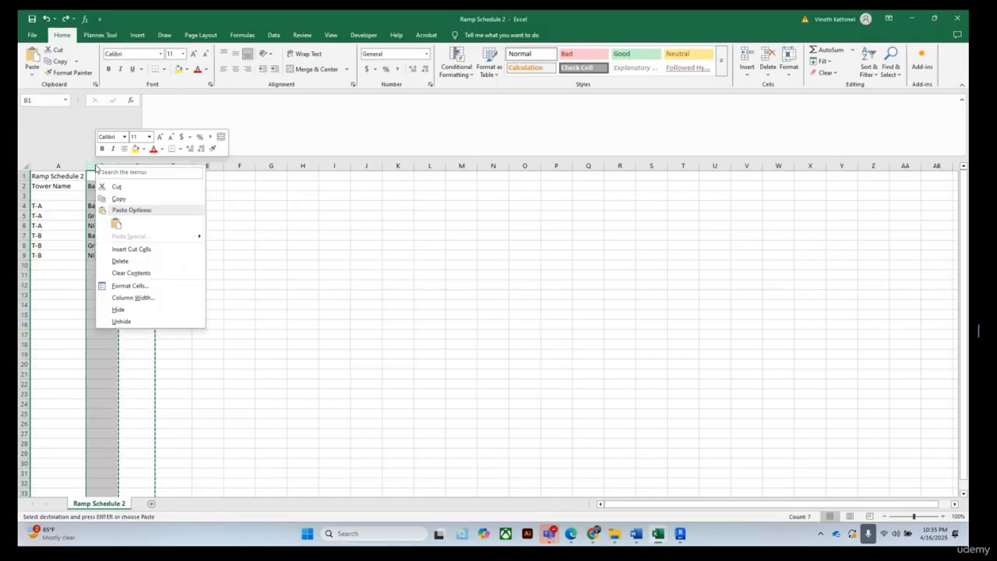
pyautogui.click(131, 249)
pyautogui.click(382, 283)
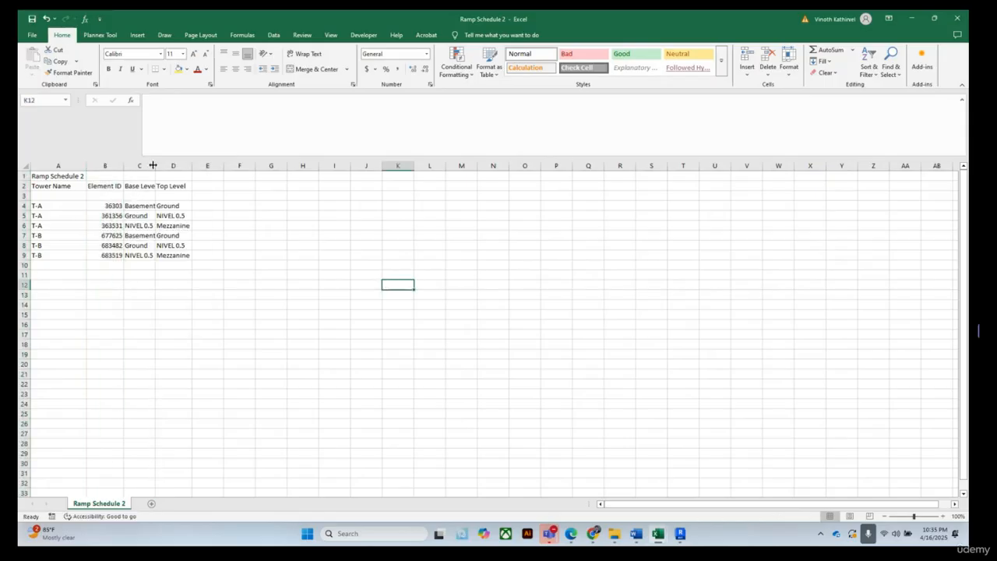
pyautogui.moveTo(153, 165); pyautogui.dragTo(157, 165)
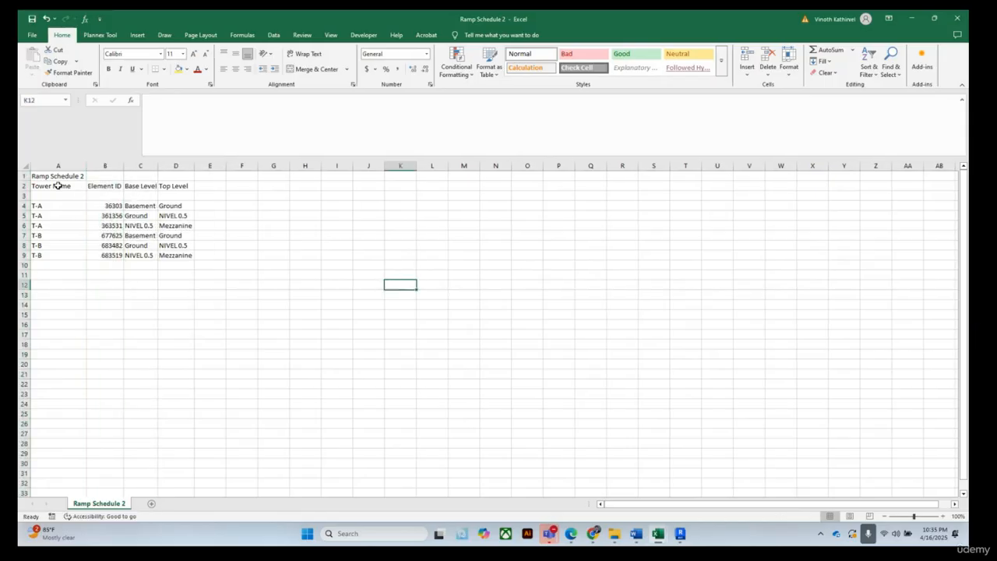
# Copy the reordered ramp data rows A4:D9
pyautogui.moveTo(41, 206); pyautogui.dragTo(184, 257)
pyautogui.rightClick(178, 219)
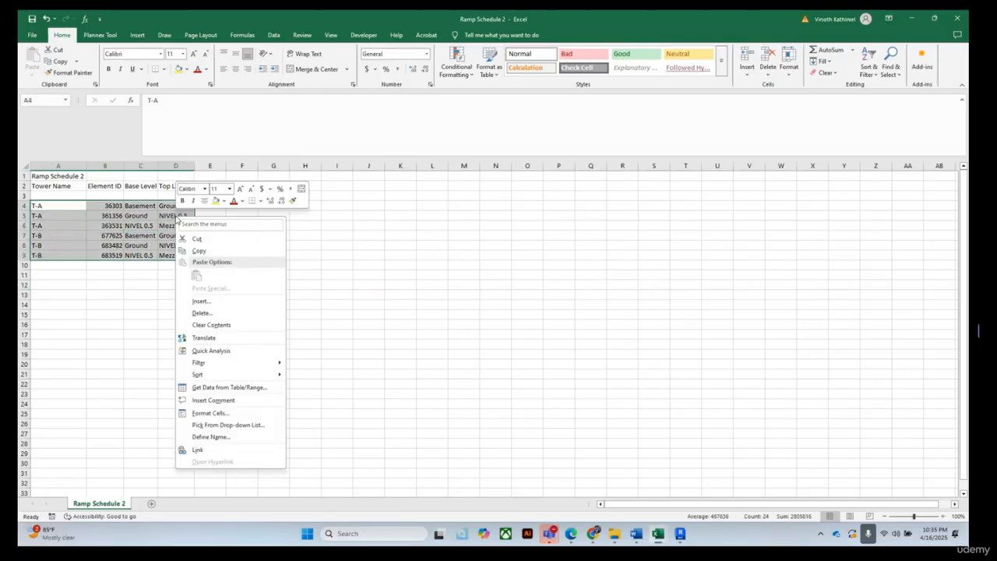
pyautogui.click(198, 250)
# Paste the ramp rows as values at A2091 below the wall data in Wall Schedule 2
pyautogui.moveTo(659, 534)
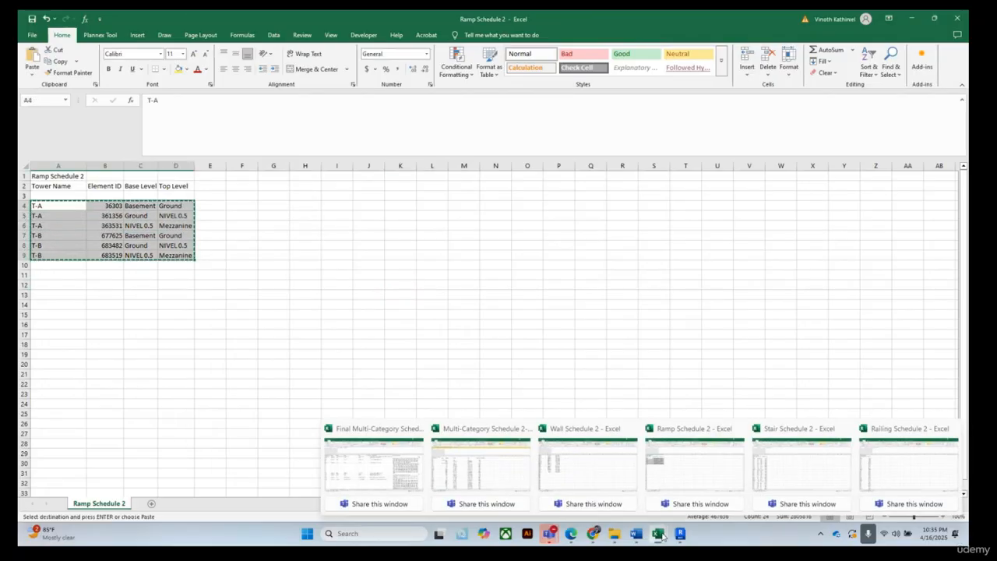
pyautogui.click(574, 489)
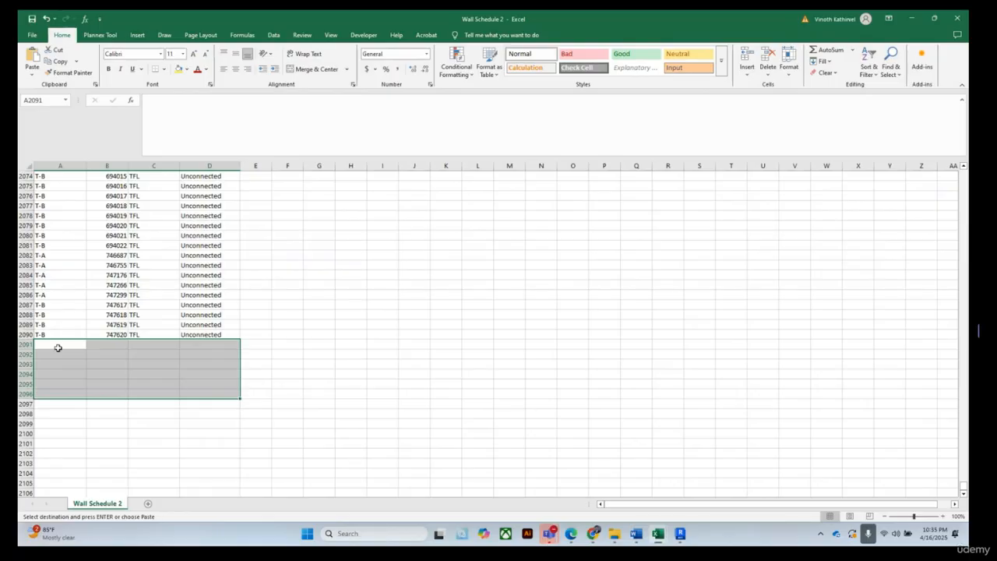
pyautogui.click(57, 348)
pyautogui.rightClick(56, 345)
pyautogui.click(93, 166)
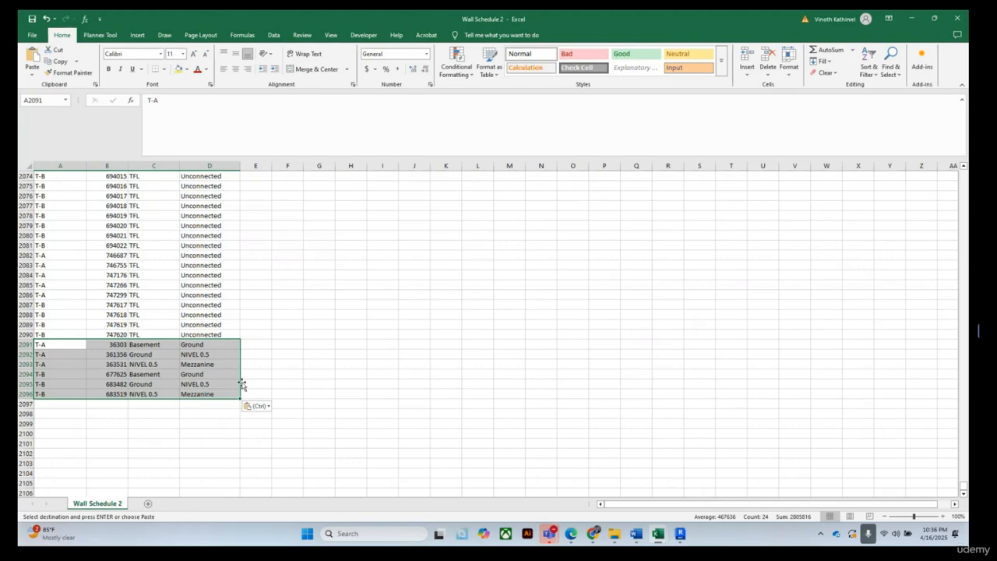
pyautogui.click(413, 344)
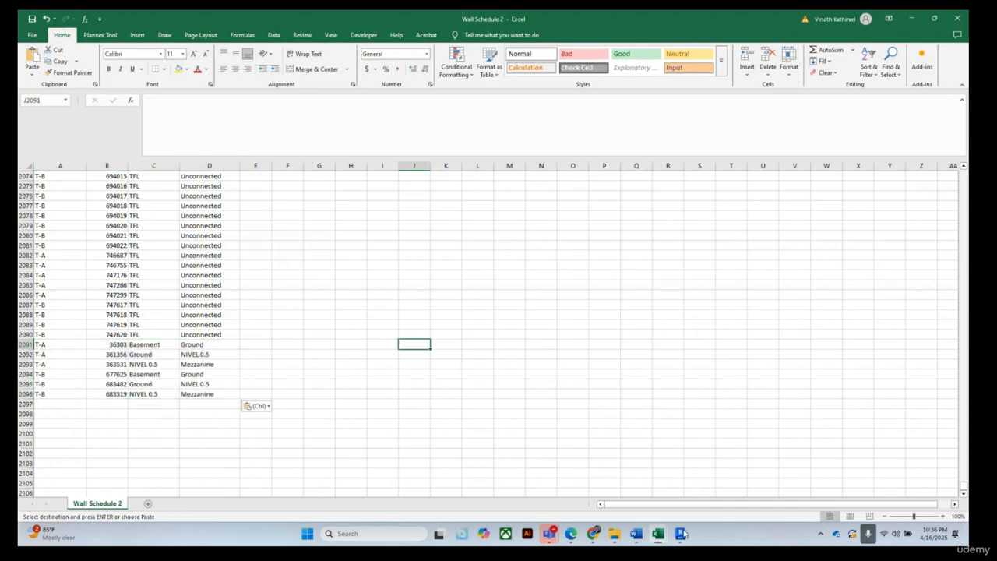
# Switch to Stair Schedule 2 and autofit the Tower Name, Base Level and Top Level columns
pyautogui.moveTo(658, 535)
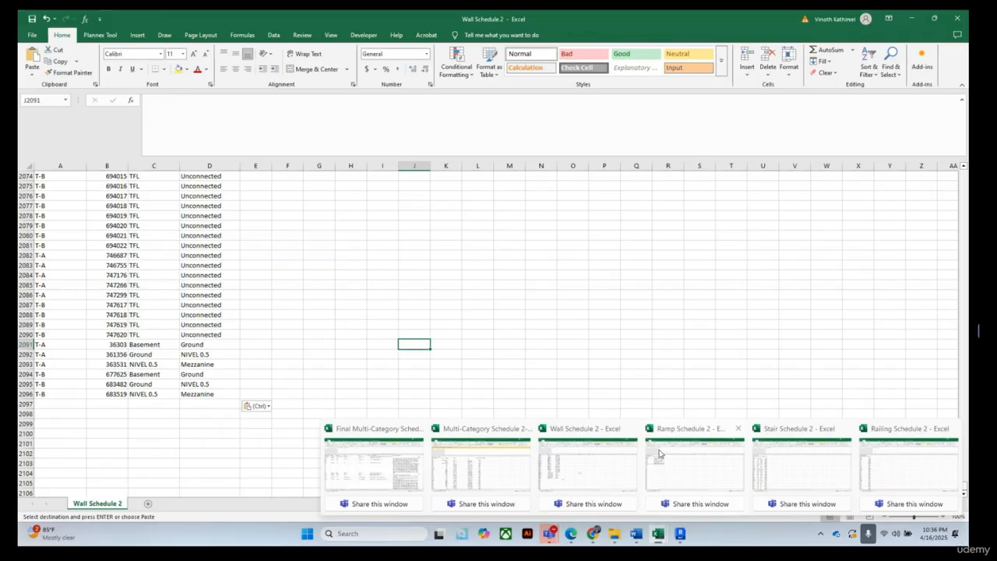
pyautogui.moveTo(659, 453)
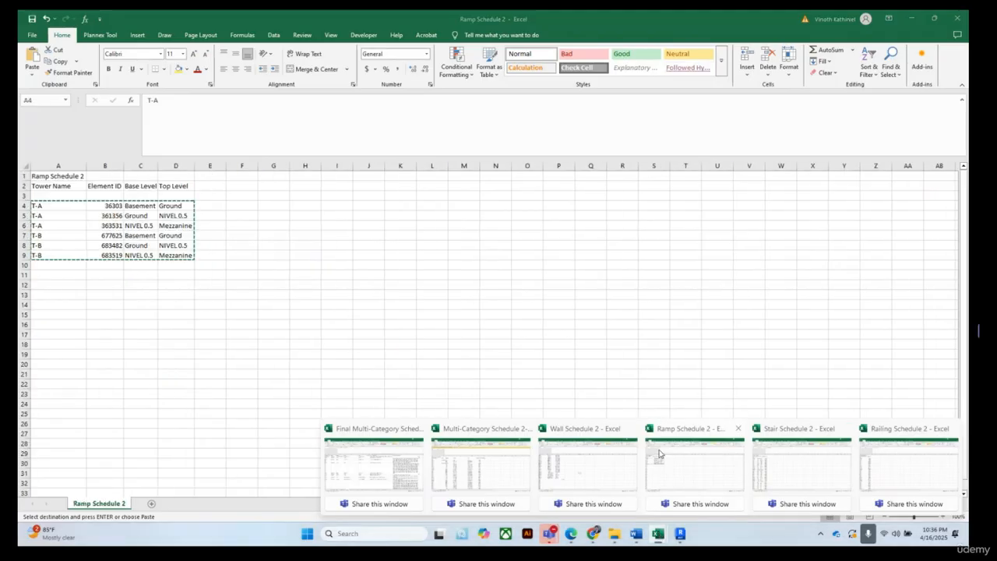
pyautogui.click(661, 454)
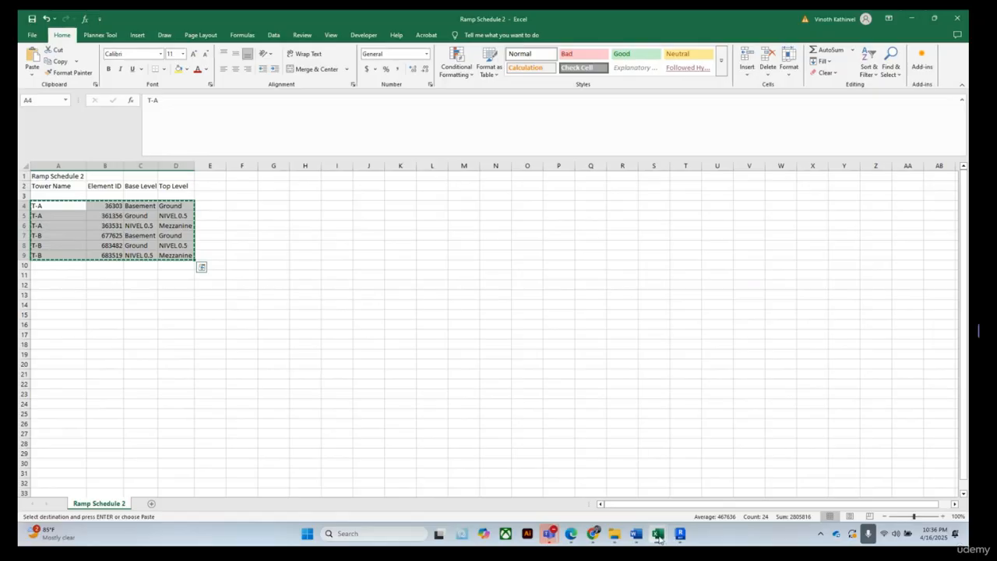
pyautogui.click(794, 485)
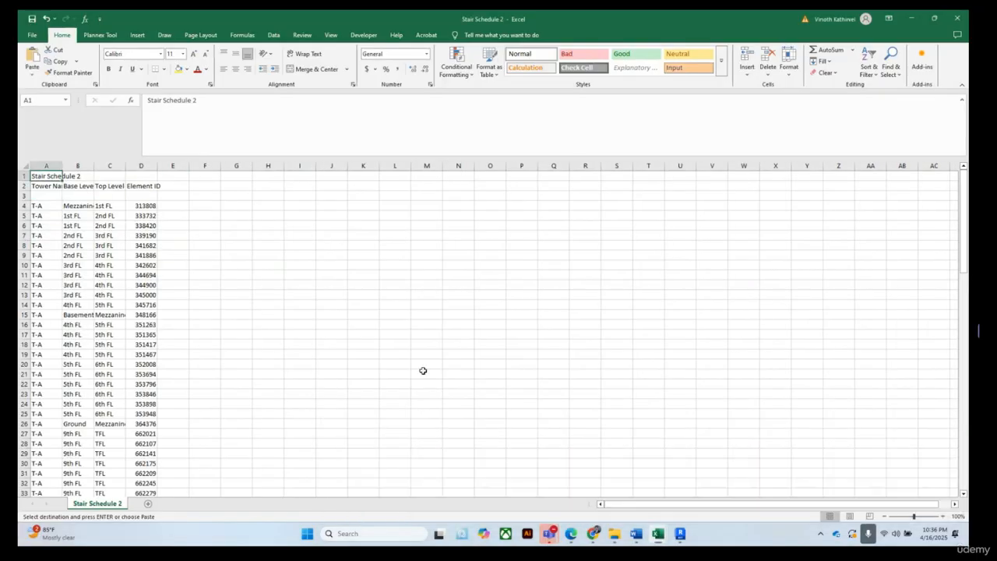
pyautogui.doubleClick(92, 160)
pyautogui.doubleClick(130, 161)
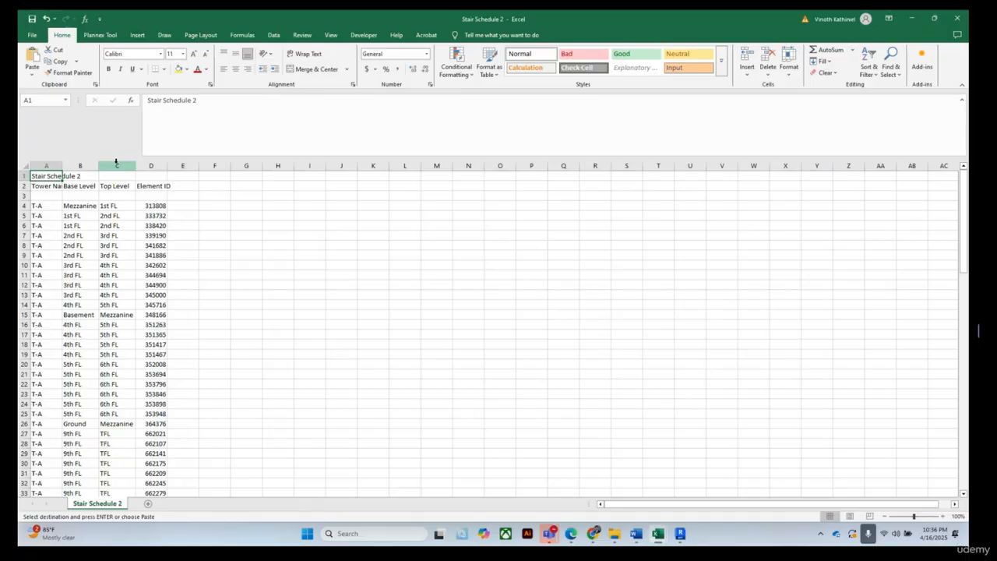
pyautogui.click(116, 161)
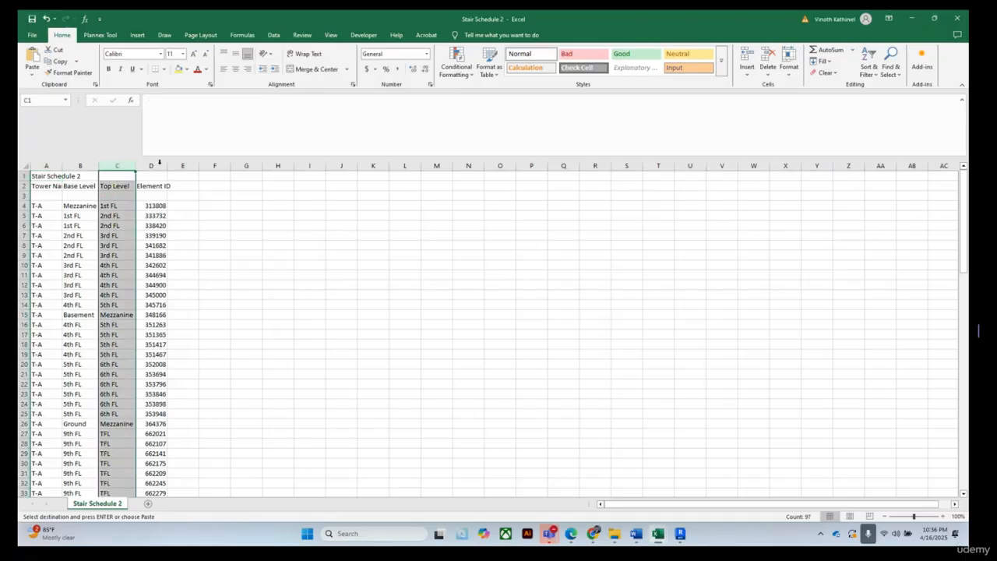
pyautogui.doubleClick(63, 166)
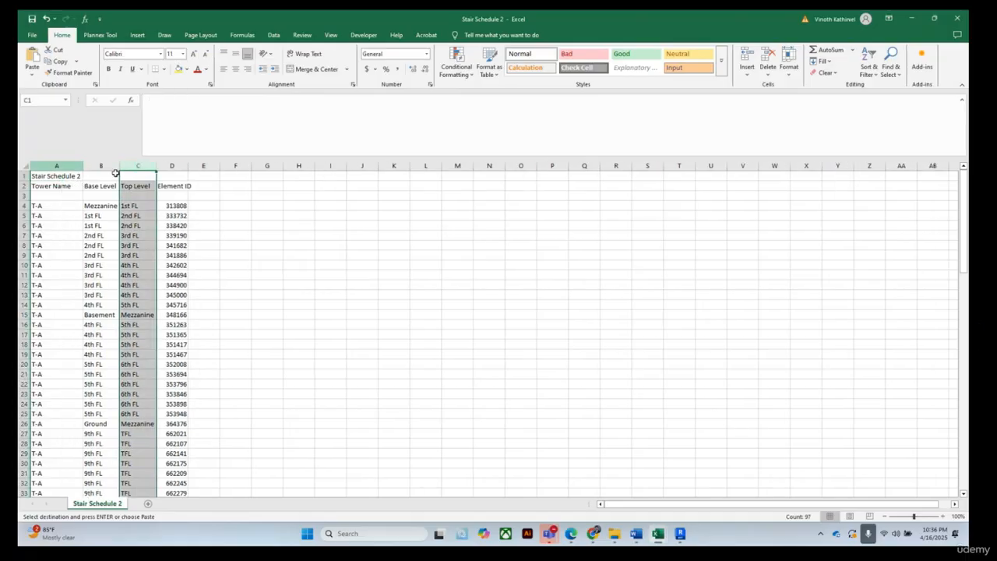
# Move the Element ID column in front of Base Level in Stair Schedule 2
pyautogui.click(174, 165)
pyautogui.moveTo(189, 165); pyautogui.dragTo(194, 165)
pyautogui.rightClick(180, 169)
pyautogui.click(200, 187)
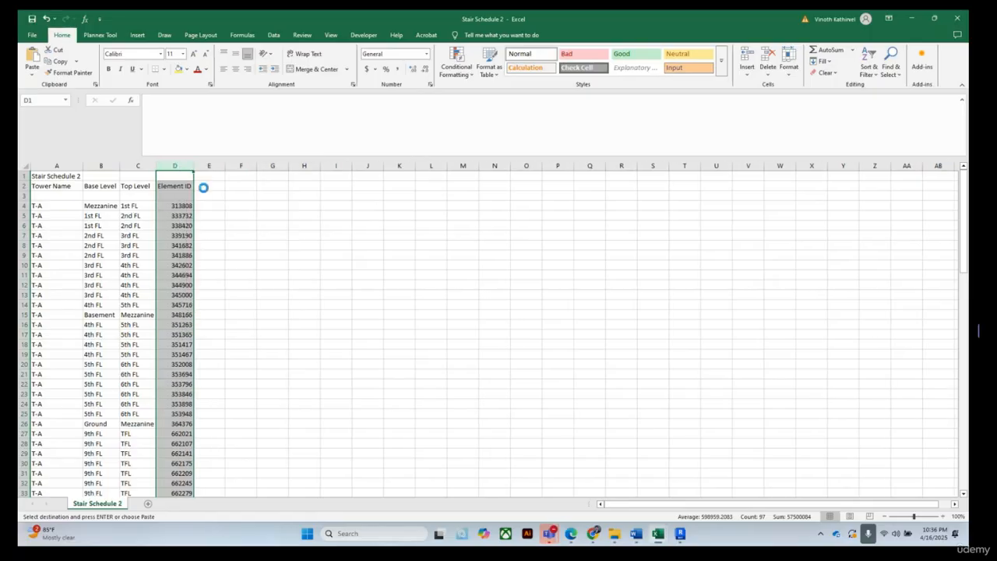
pyautogui.click(100, 165)
pyautogui.rightClick(103, 166)
pyautogui.click(138, 251)
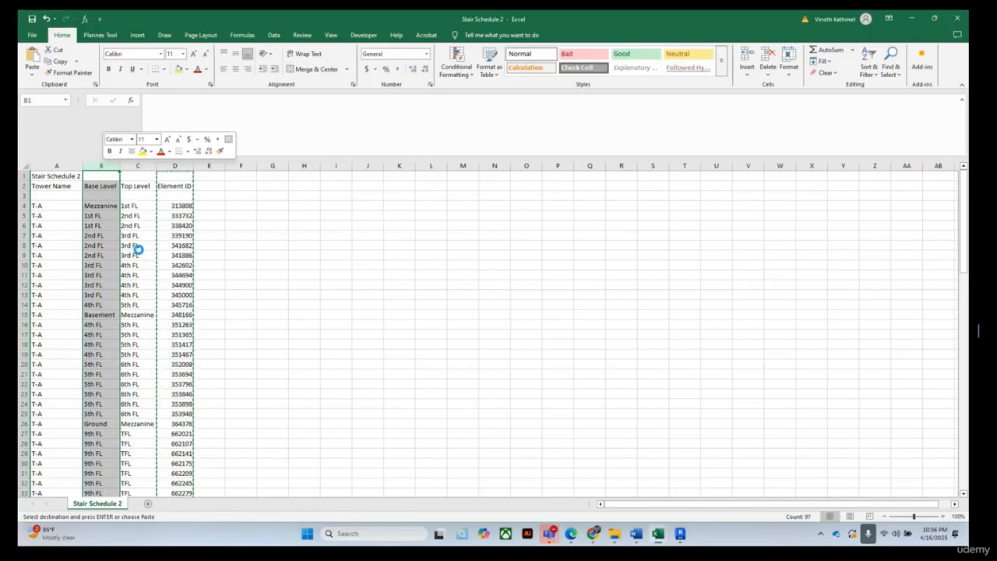
pyautogui.click(363, 263)
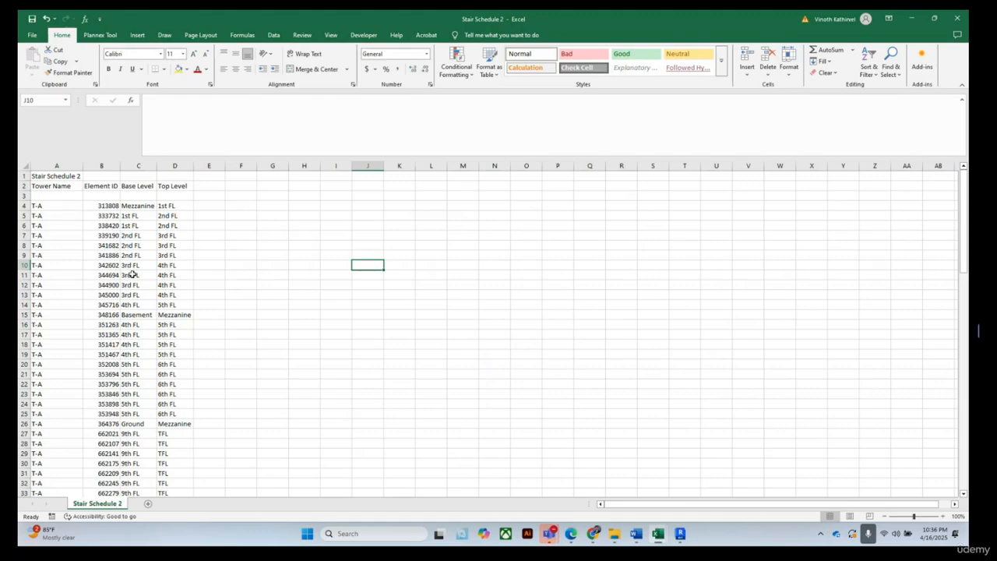
# Copy the stair data rows A4:D99 in Stair Schedule 2
pyautogui.click(59, 204)
pyautogui.moveTo(59, 204); pyautogui.dragTo(167, 273)
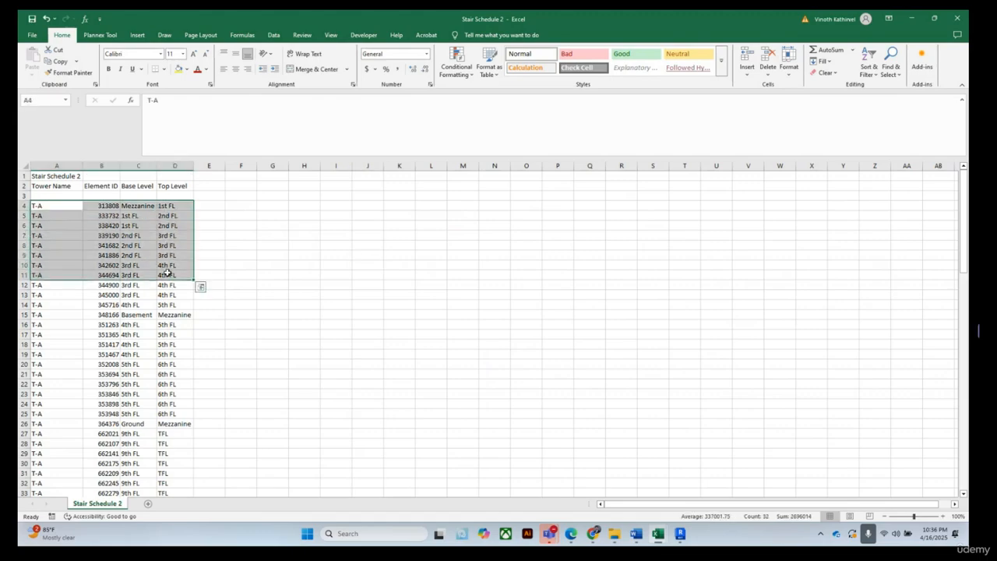
pyautogui.hotkey('ctrl', 'shift', 'Down')
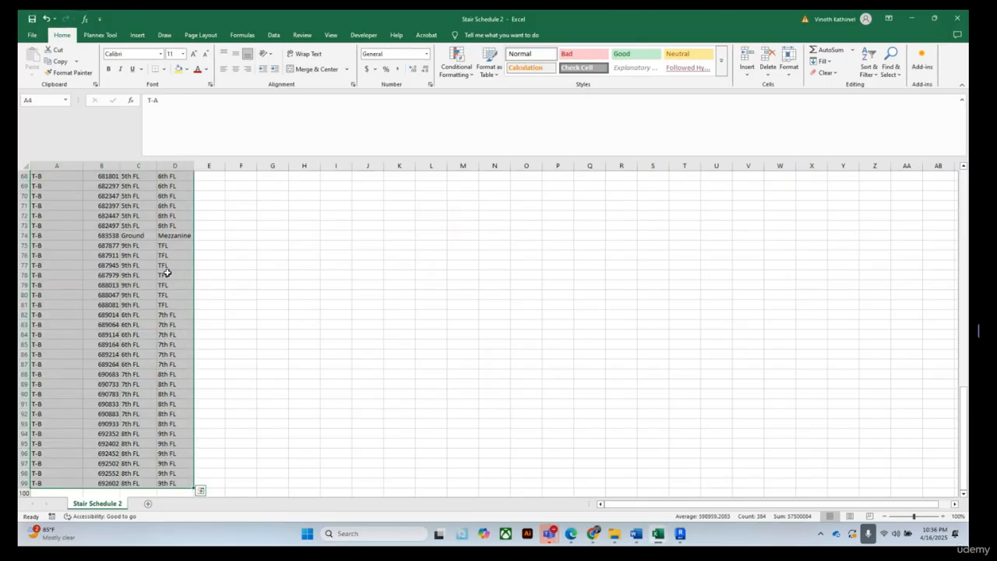
pyautogui.scroll(-1, 160, 281)
pyautogui.rightClick(118, 229)
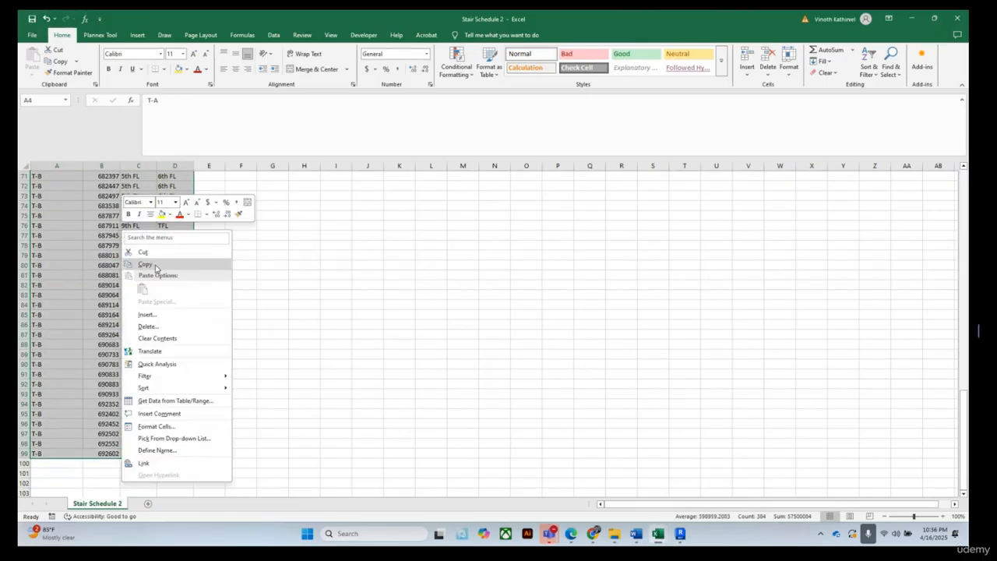
pyautogui.click(156, 262)
# Paste the stair rows as values at A2097 below the ramp rows in Wall Schedule 2
pyautogui.scroll(20, 155, 262)
pyautogui.moveTo(657, 537)
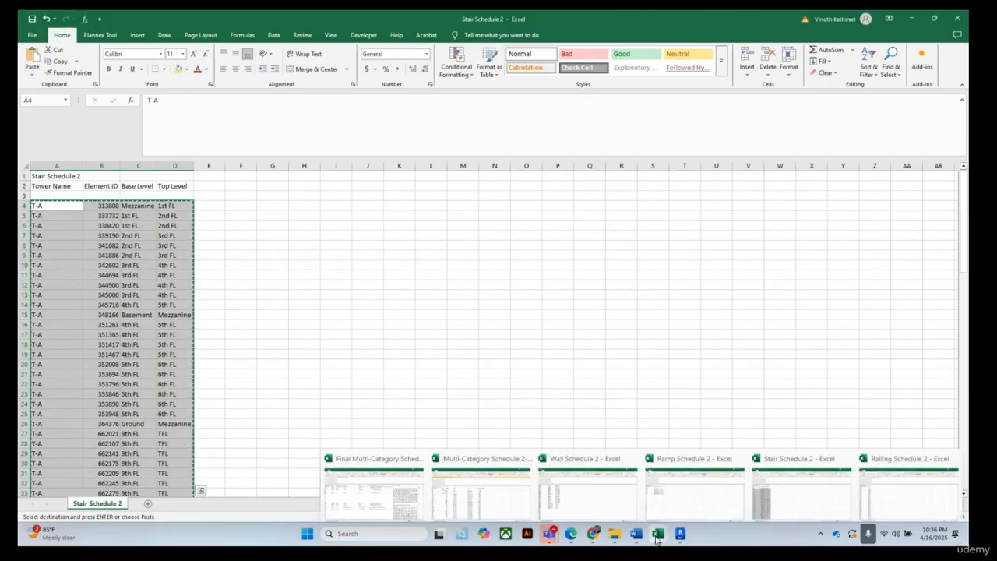
pyautogui.click(574, 483)
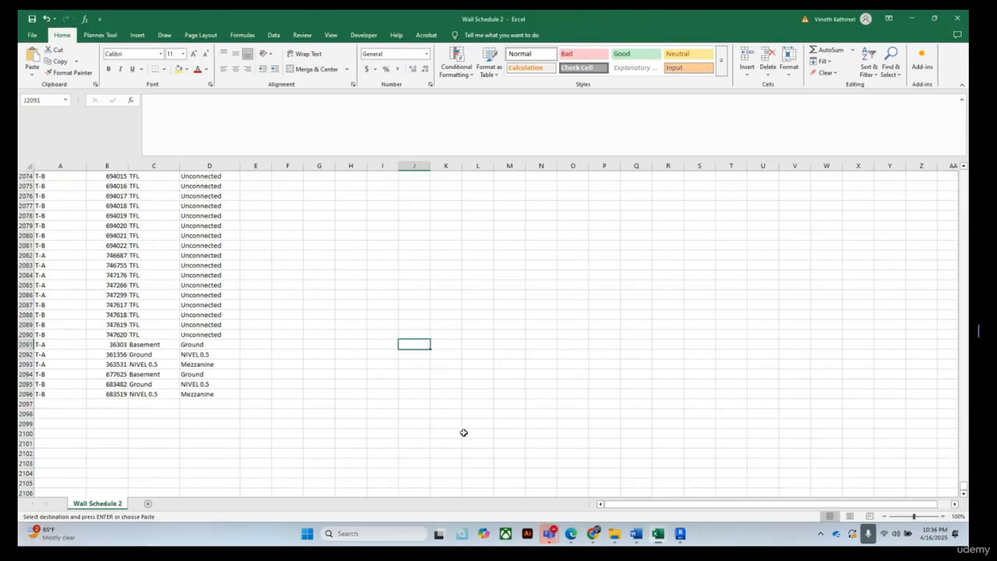
pyautogui.click(59, 406)
pyautogui.rightClick(60, 405)
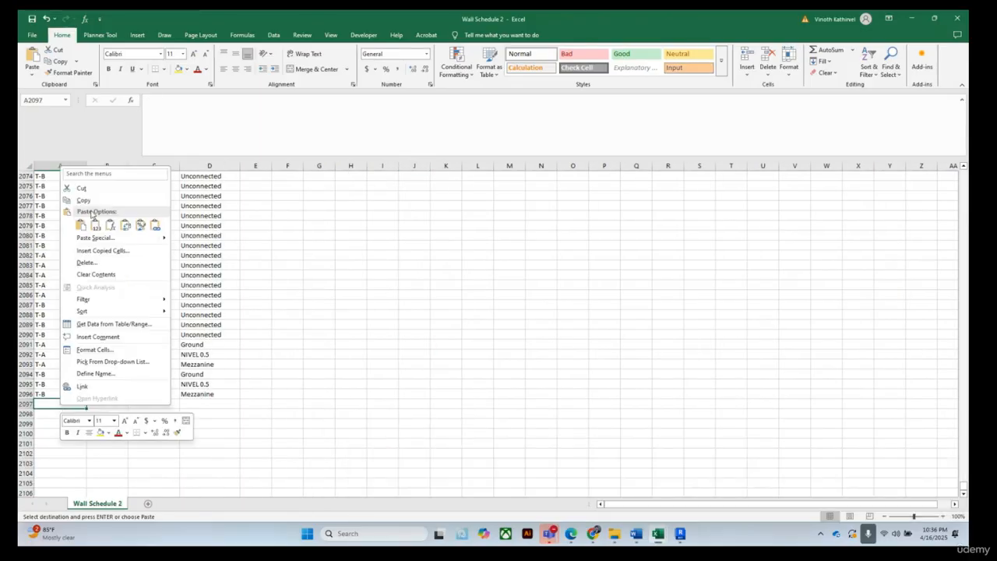
pyautogui.click(96, 226)
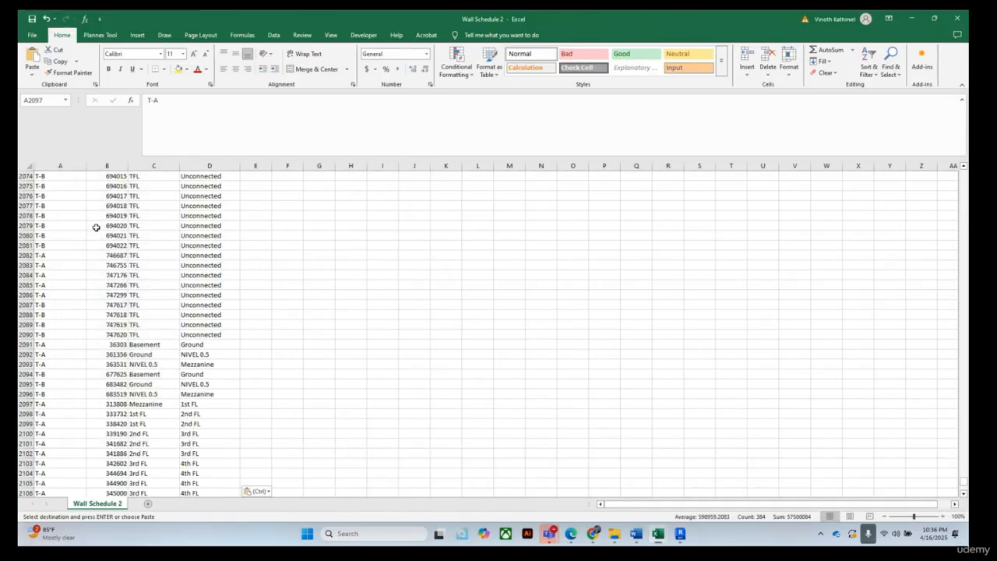
pyautogui.scroll(-20, 346, 427)
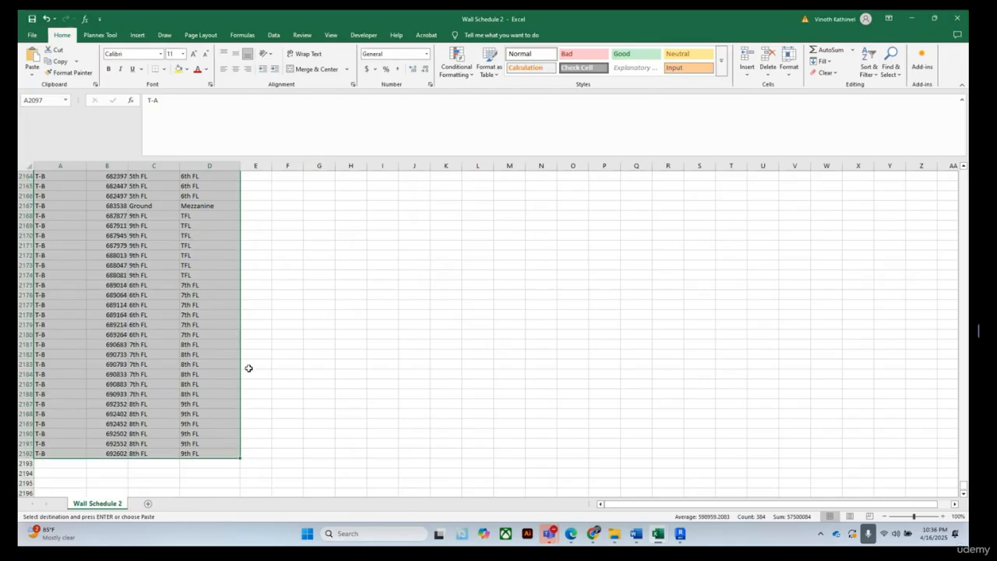
pyautogui.scroll(1, 222, 366)
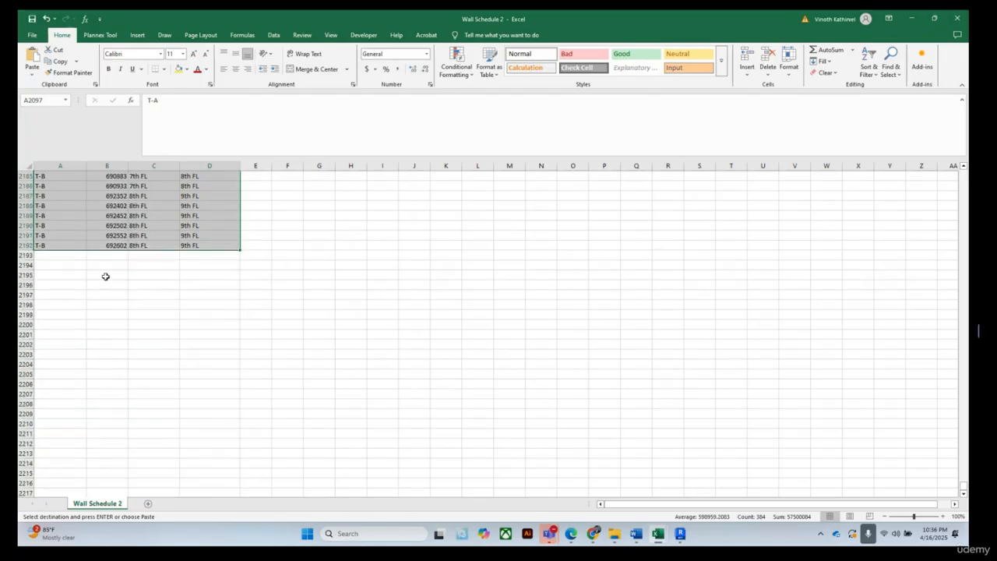
# Switch to Railing Schedule 2 and autofit the Tower Name and Base Level columns
pyautogui.moveTo(658, 541)
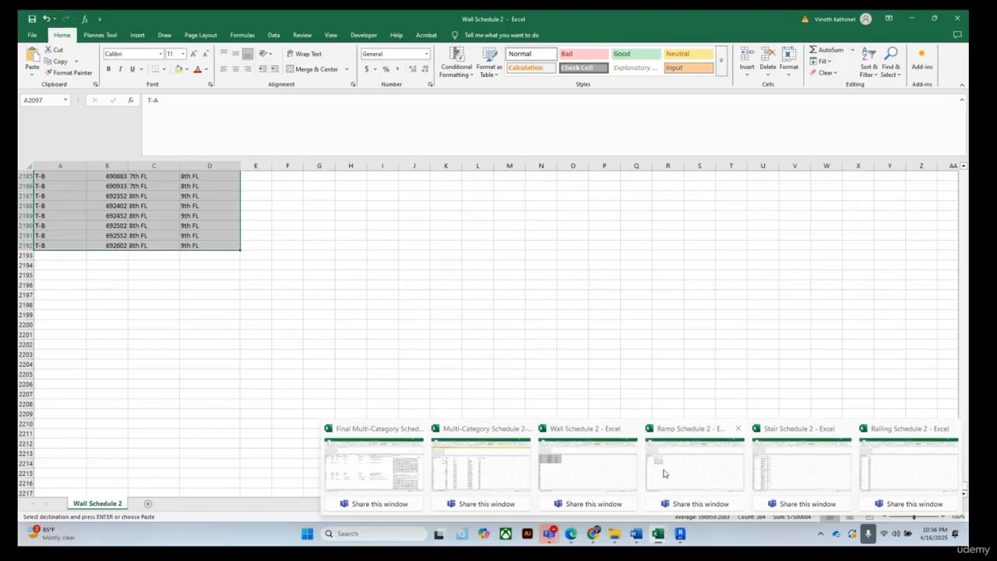
pyautogui.moveTo(771, 469)
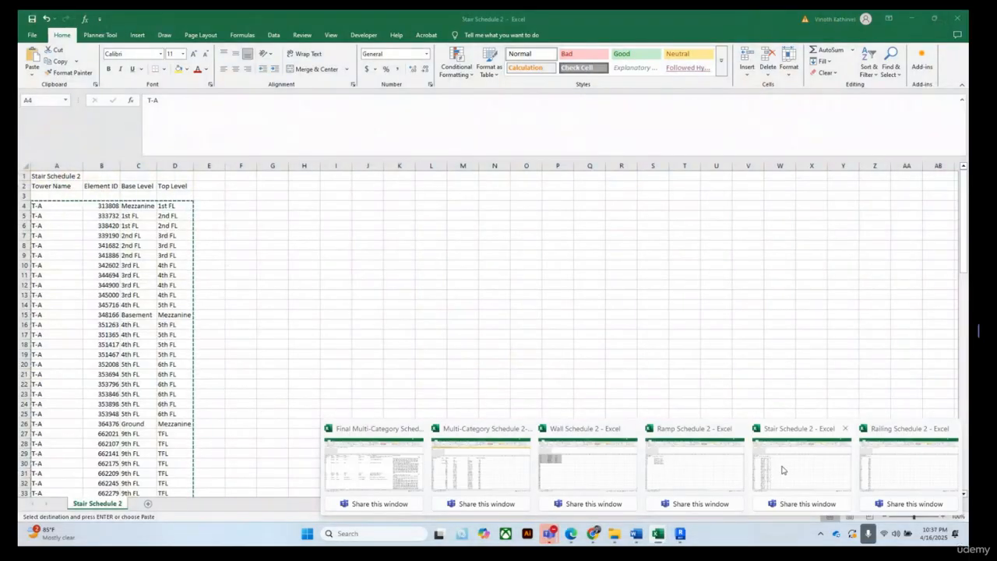
pyautogui.click(771, 469)
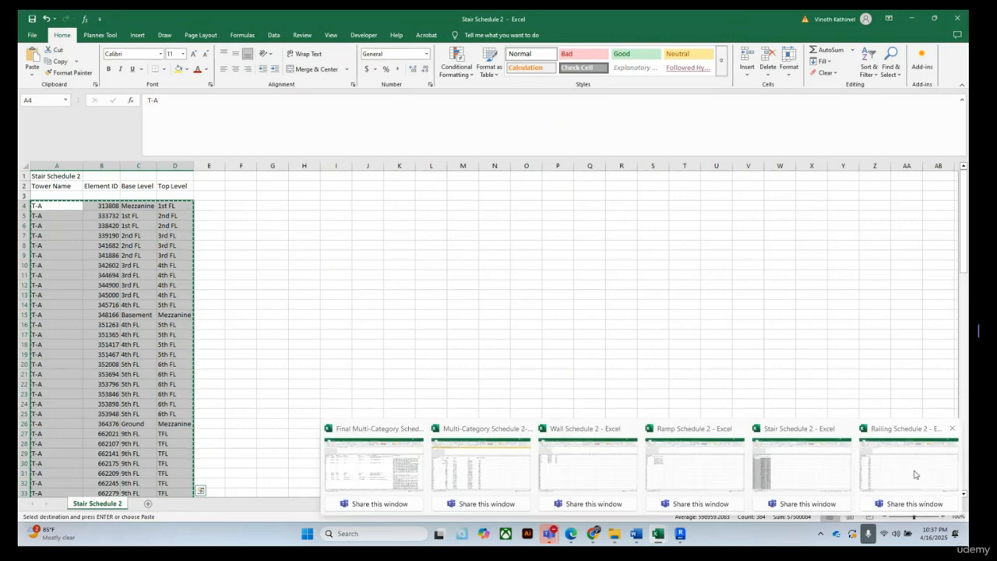
pyautogui.click(912, 472)
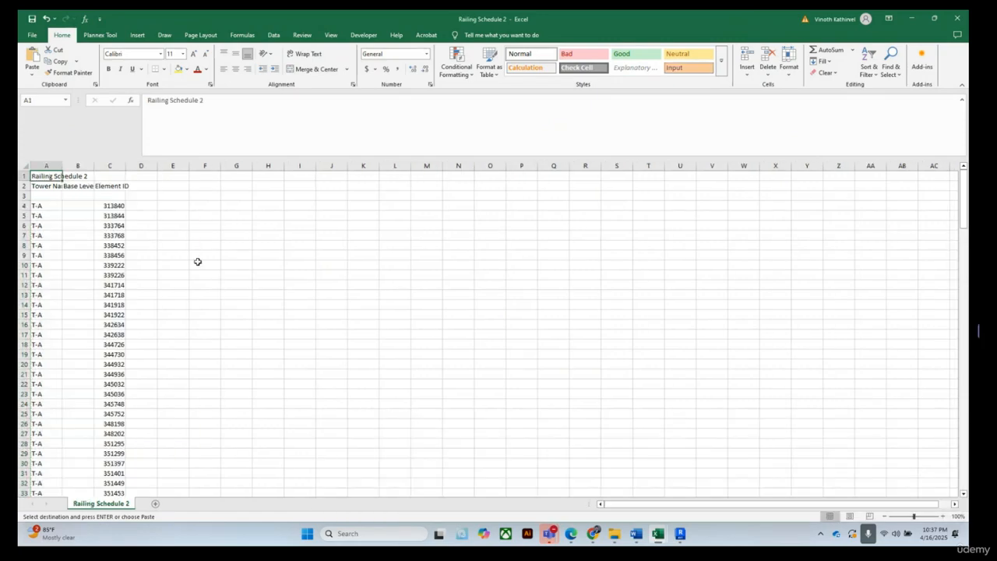
pyautogui.doubleClick(61, 165)
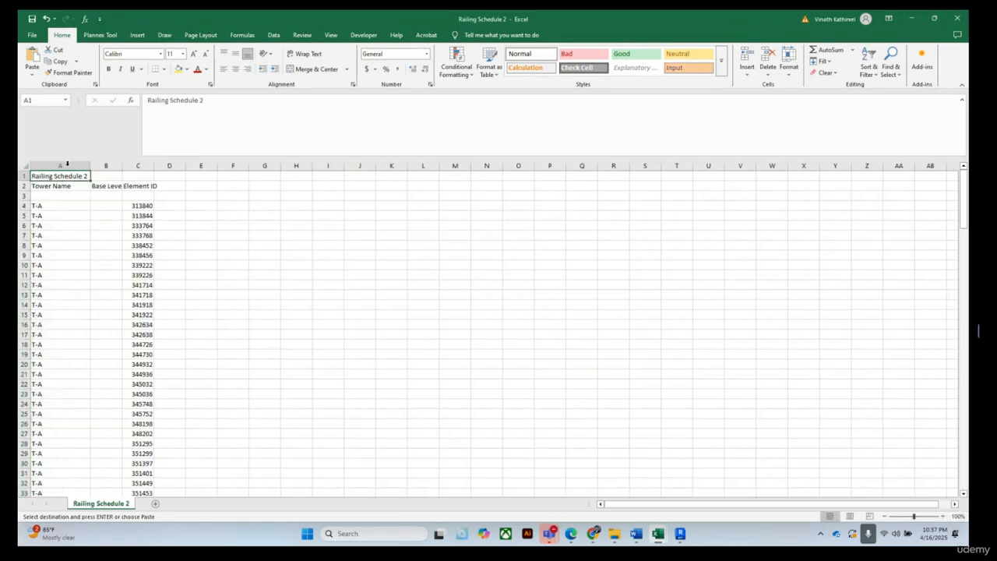
pyautogui.doubleClick(122, 165)
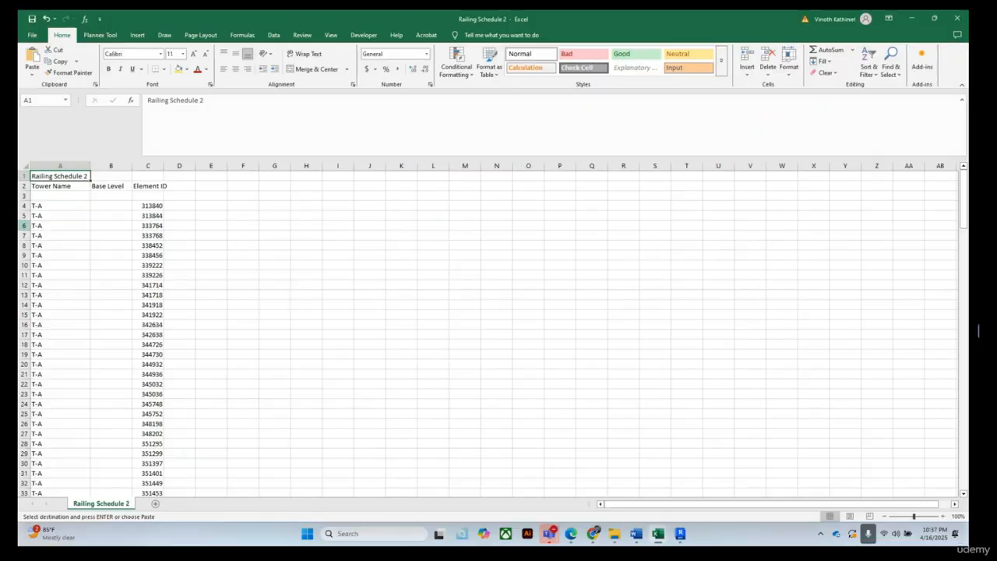
# Move the Element ID column in front of Base Level in Railing Schedule 2 and autofit it
pyautogui.click(150, 165)
pyautogui.rightClick(152, 165)
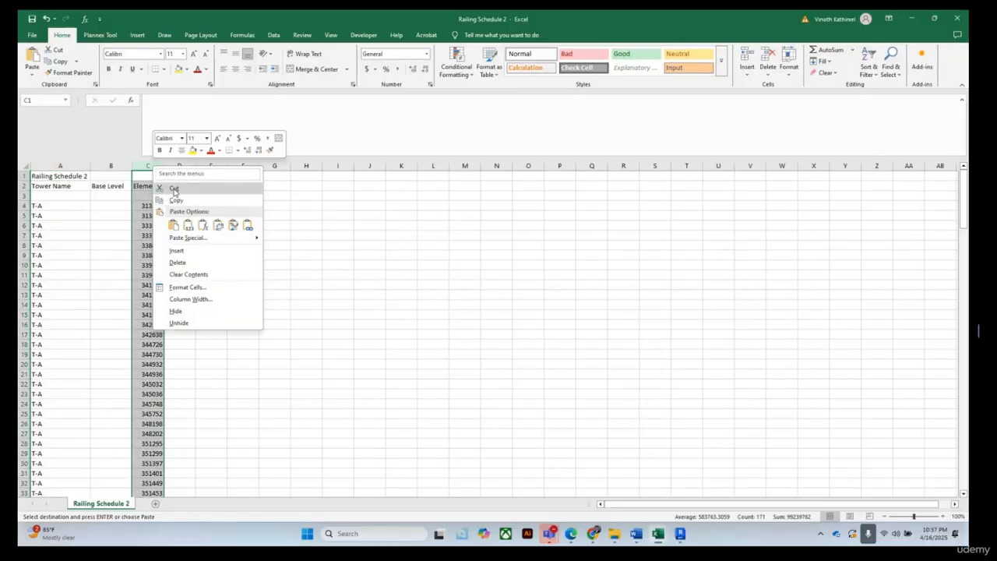
pyautogui.click(173, 188)
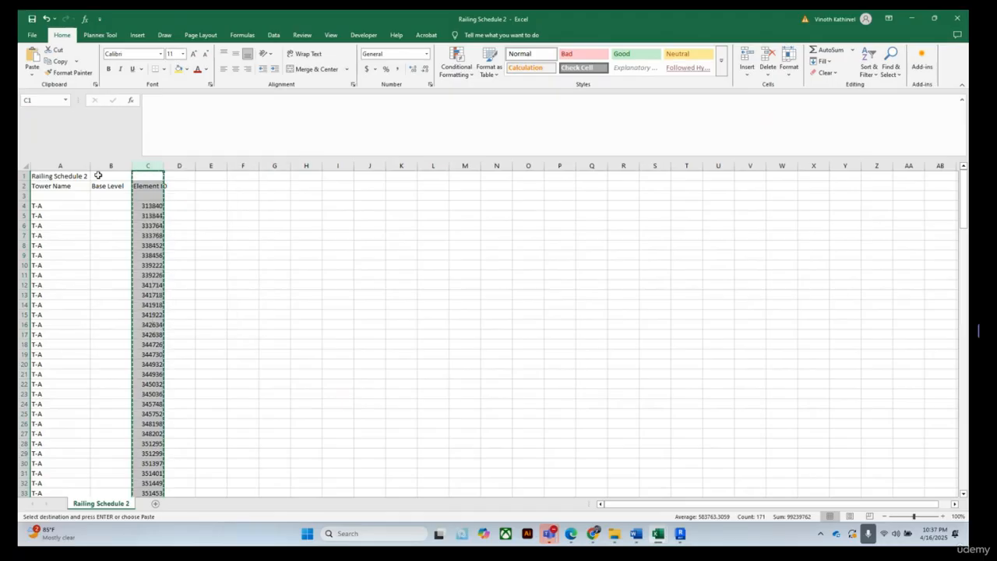
pyautogui.click(103, 165)
pyautogui.rightClick(103, 166)
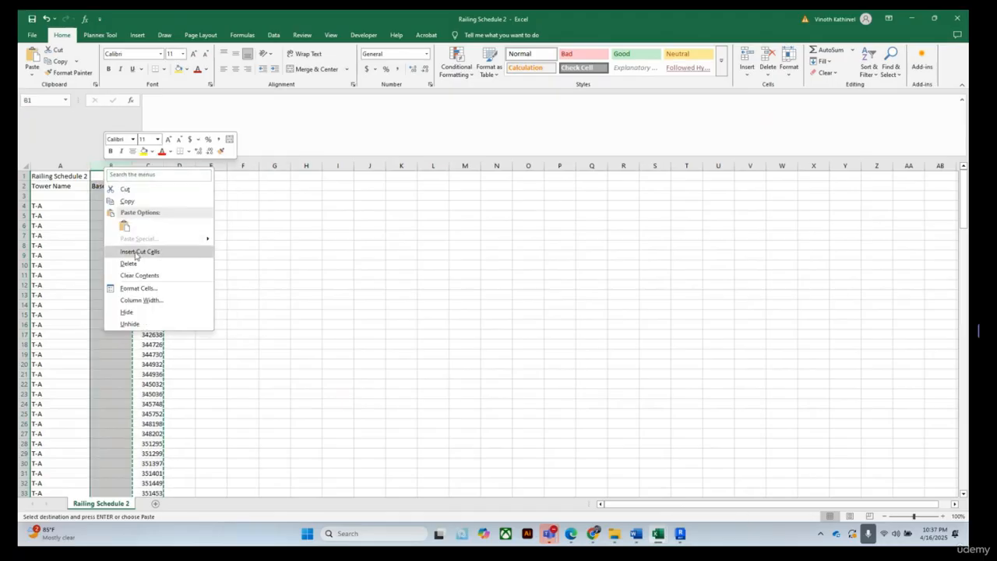
pyautogui.click(152, 253)
pyautogui.click(335, 275)
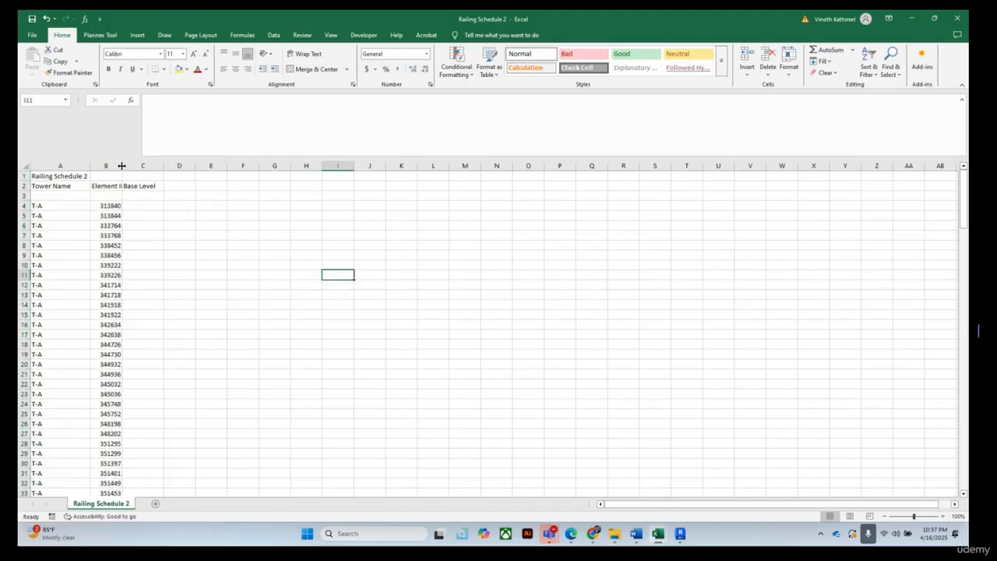
pyautogui.doubleClick(123, 166)
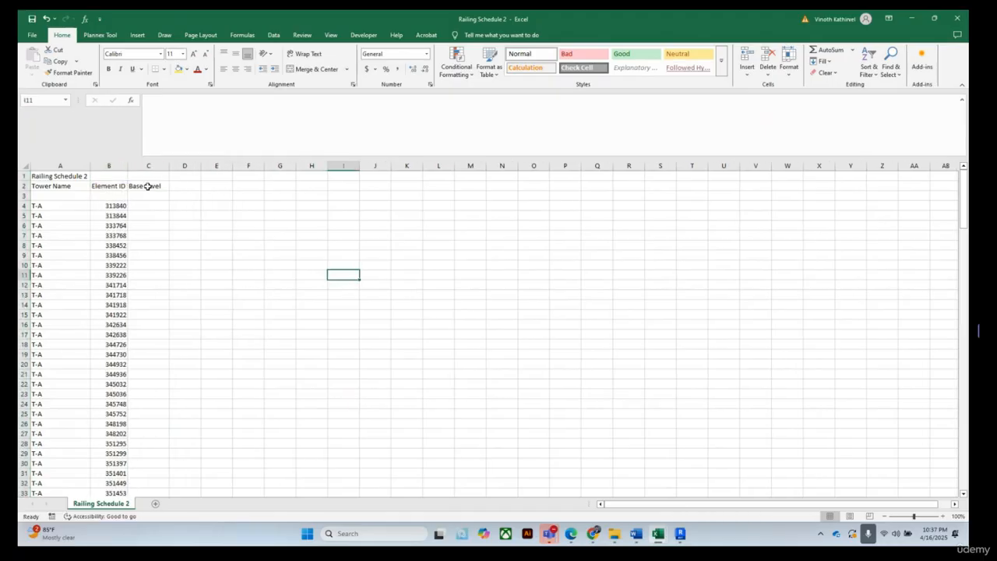
# Copy the railing data rows A4:C173 in Railing Schedule 2
pyautogui.click(39, 204)
pyautogui.moveTo(39, 204); pyautogui.dragTo(131, 282)
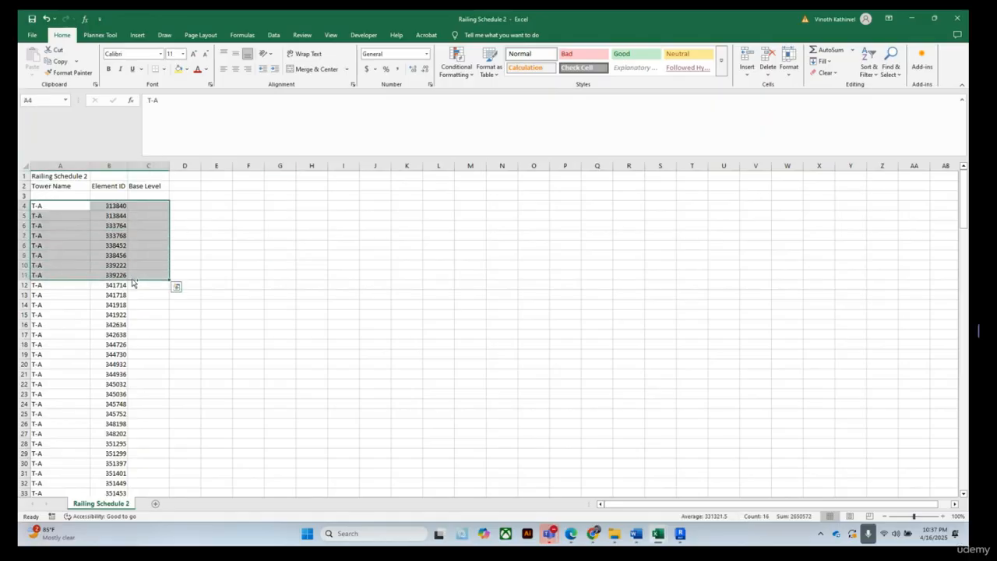
pyautogui.hotkey('ctrl', 'shift', 'Down')
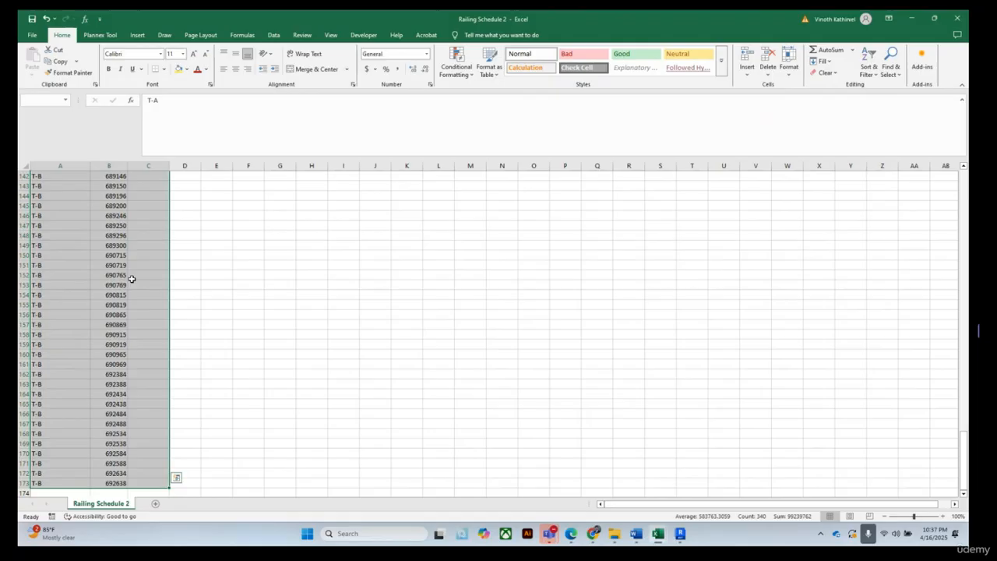
pyautogui.rightClick(119, 236)
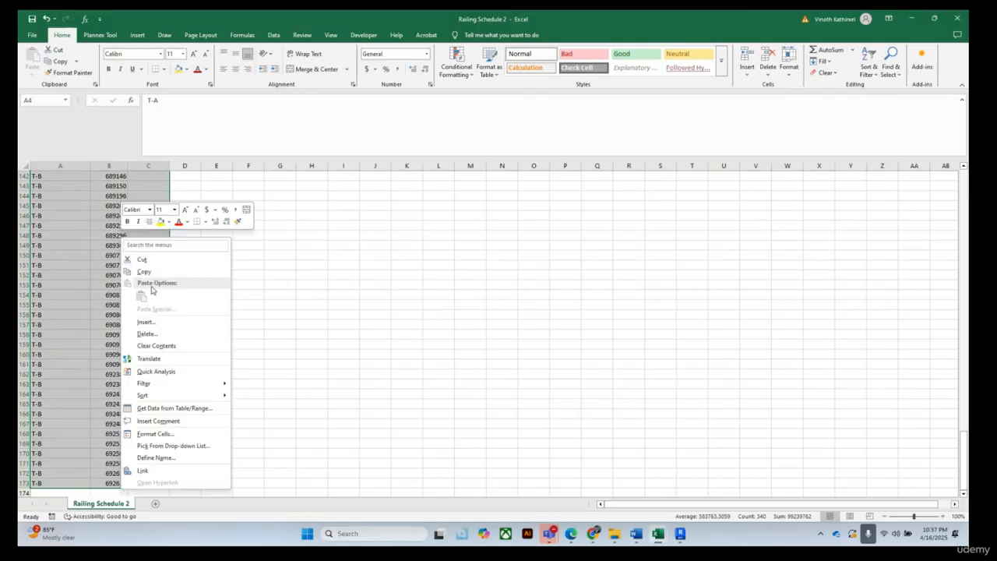
pyautogui.click(138, 270)
# Paste the railing rows as values at A2193 below the stair rows in Wall Schedule 2
pyautogui.moveTo(670, 531)
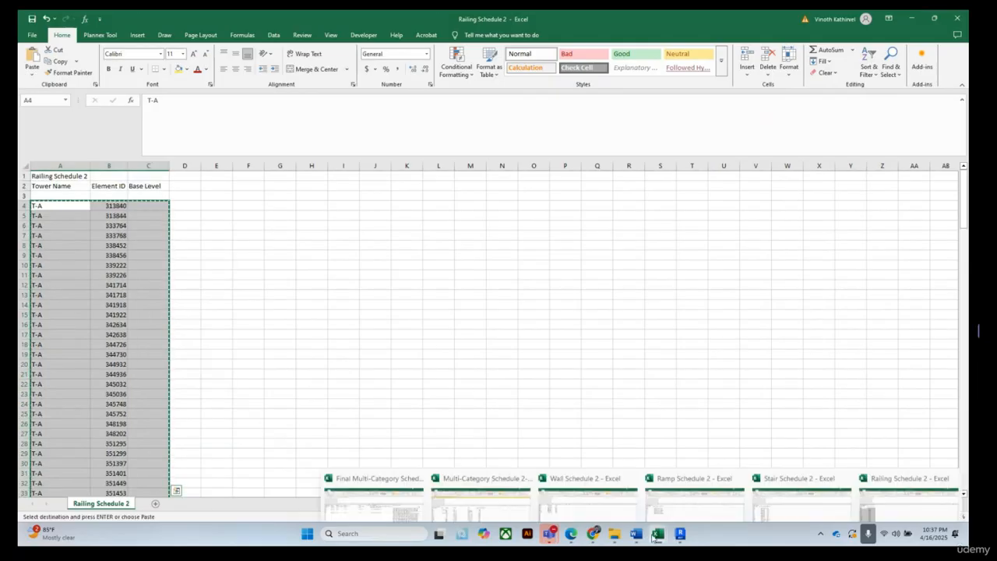
pyautogui.click(566, 483)
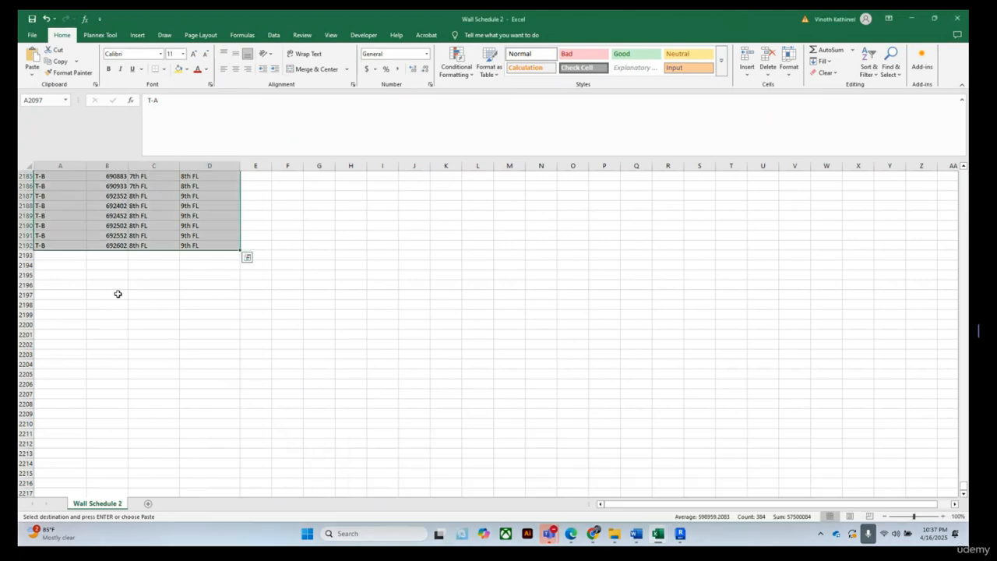
pyautogui.click(69, 255)
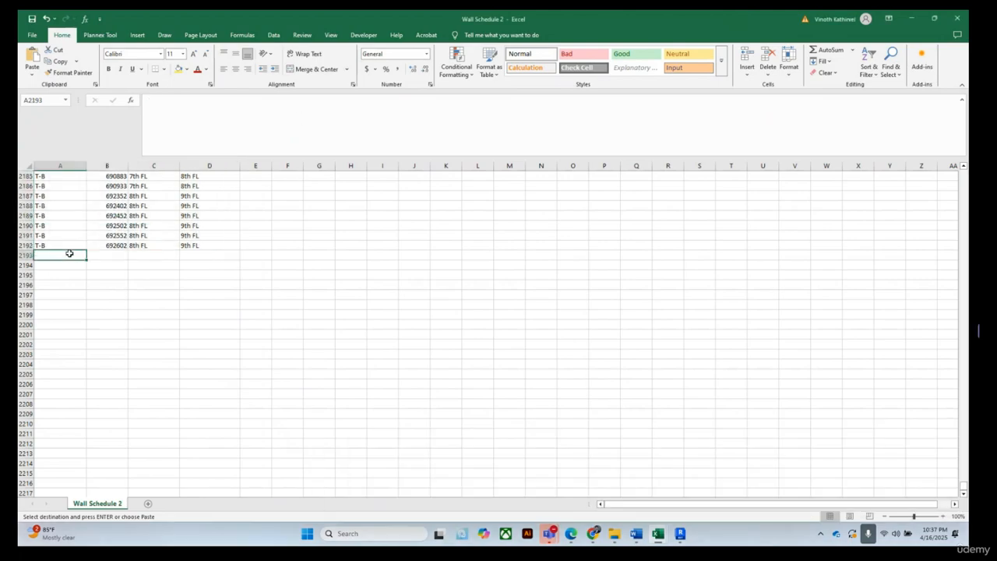
pyautogui.rightClick(70, 255)
pyautogui.click(121, 312)
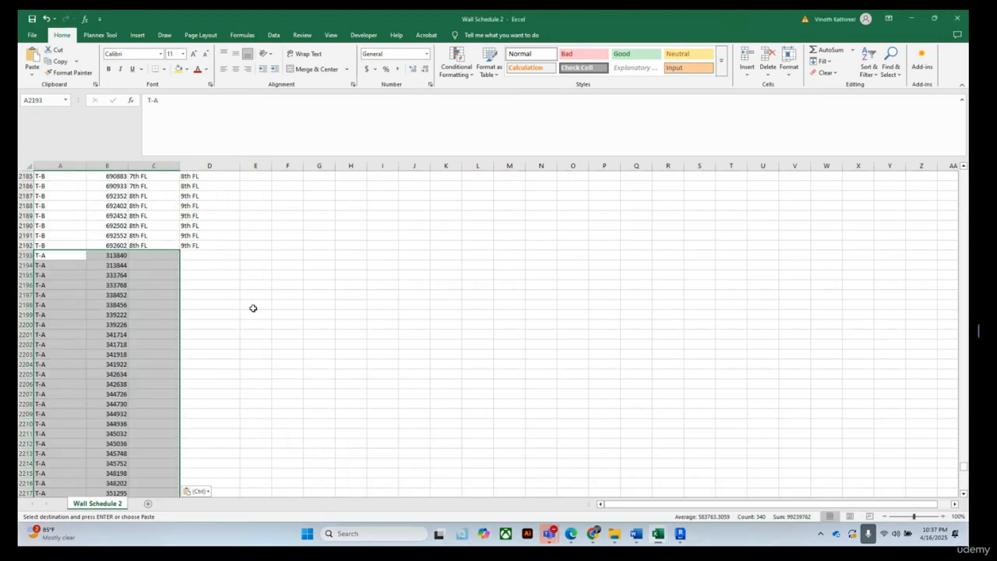
pyautogui.click(286, 316)
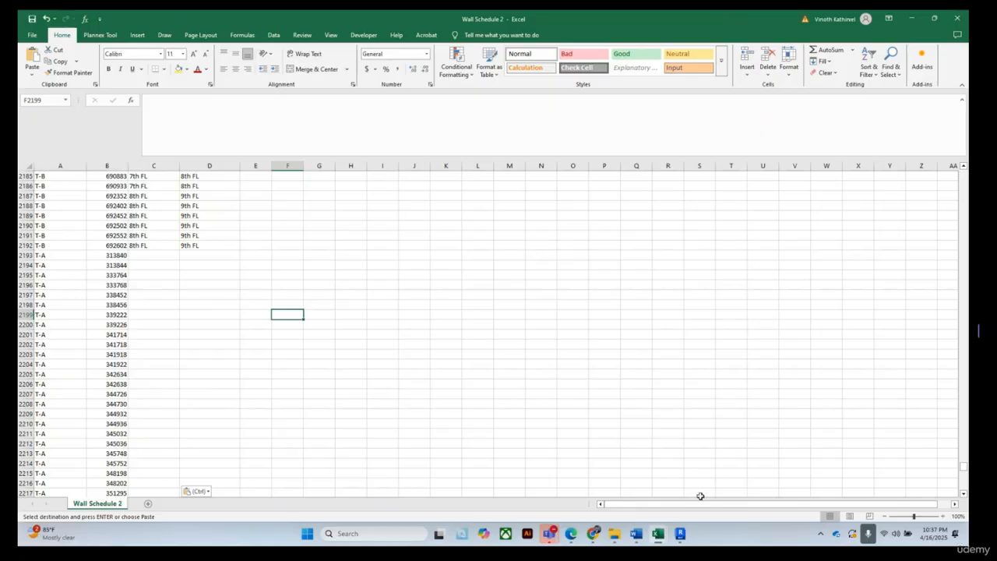
# Close the Ramp Schedule 2 and Stair Schedule 2 workbooks, saving their changes
pyautogui.moveTo(652, 533)
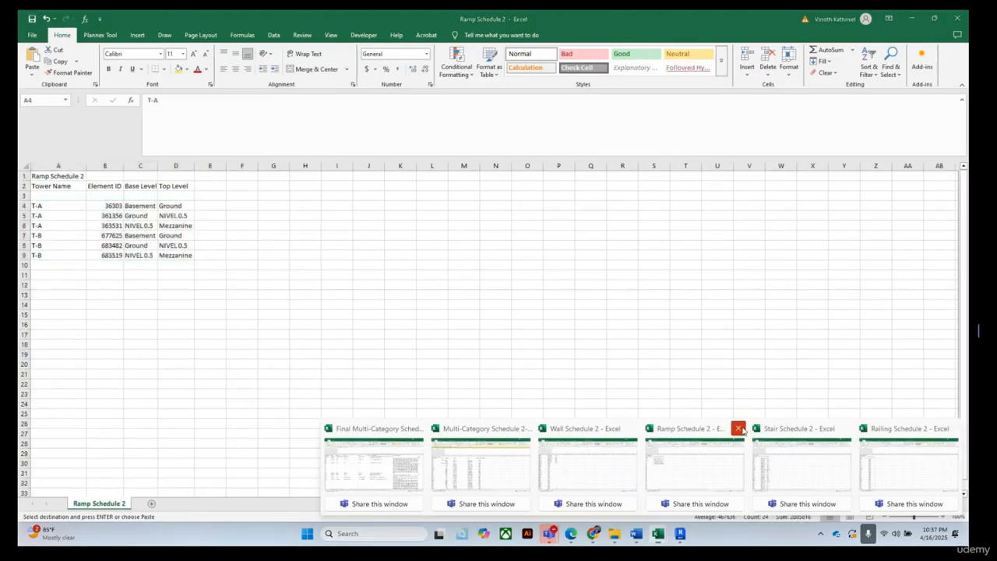
pyautogui.click(737, 428)
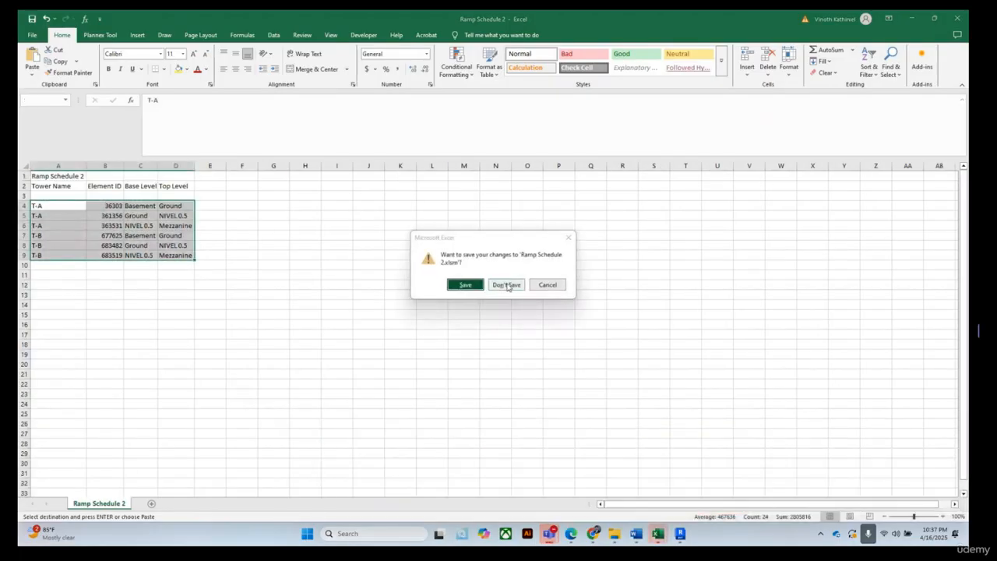
pyautogui.click(465, 286)
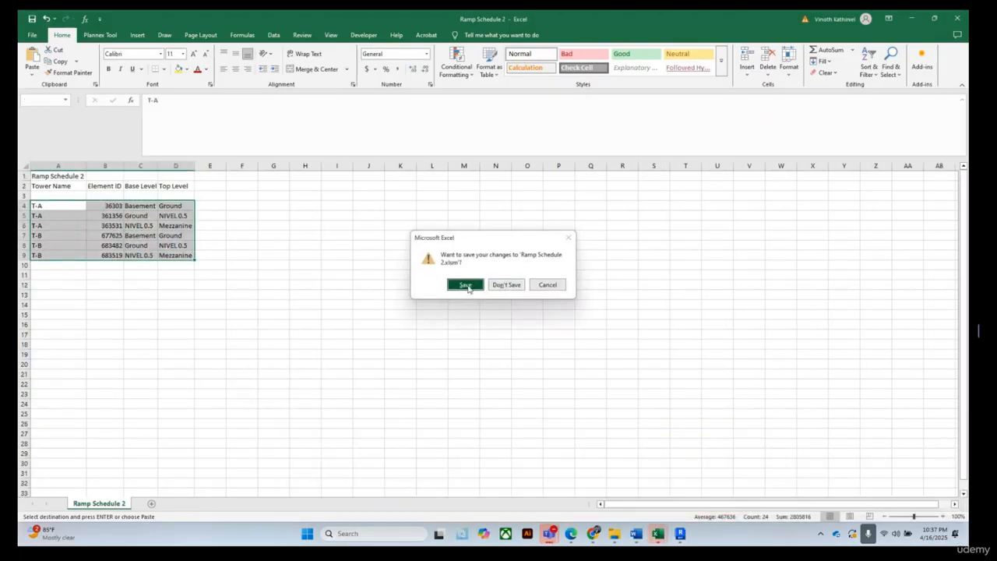
pyautogui.moveTo(664, 535)
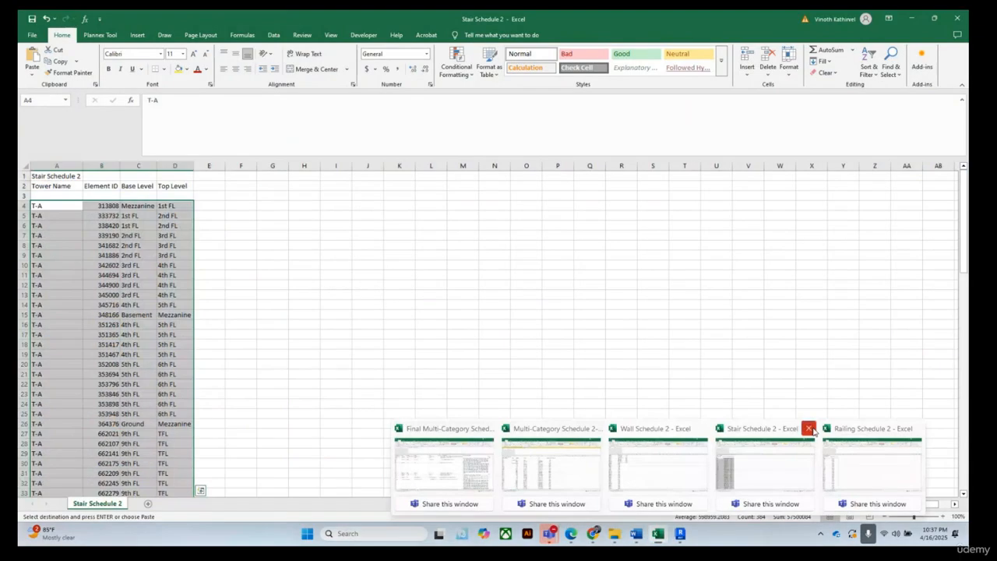
pyautogui.click(808, 428)
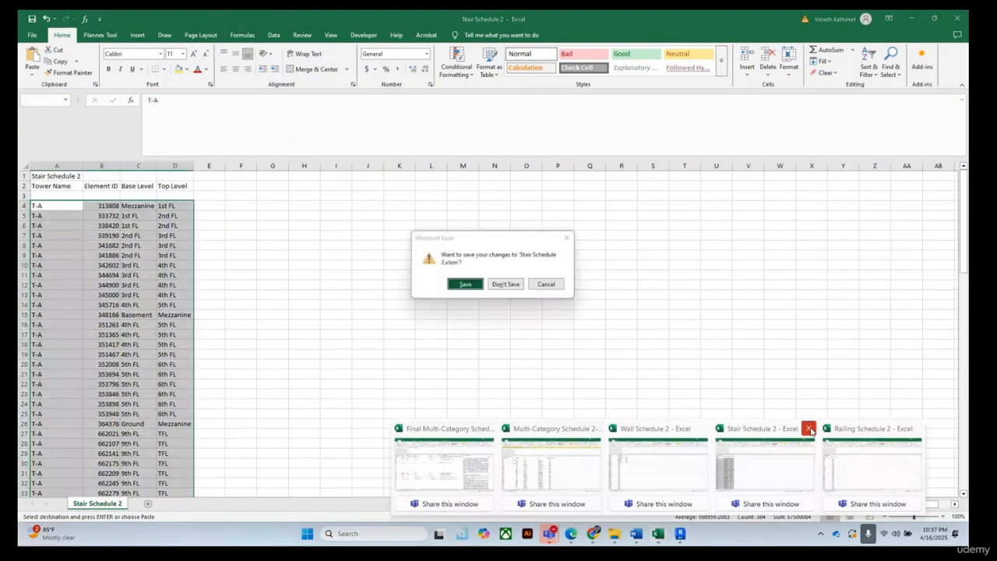
pyautogui.click(465, 286)
# Close the Railing Schedule 2 workbook, saving its changes and keeping the copied data on the clipboard
pyautogui.moveTo(658, 535)
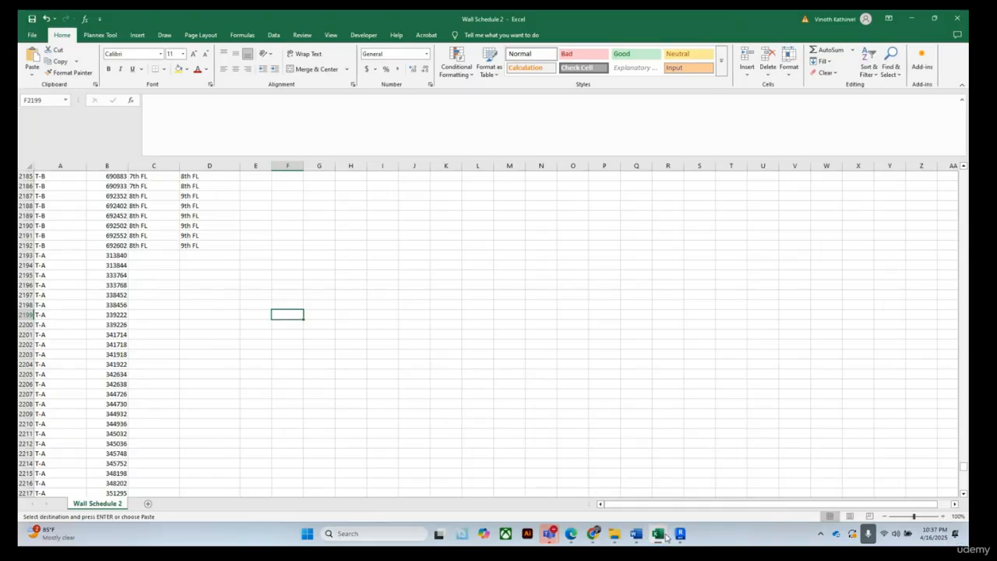
pyautogui.click(861, 428)
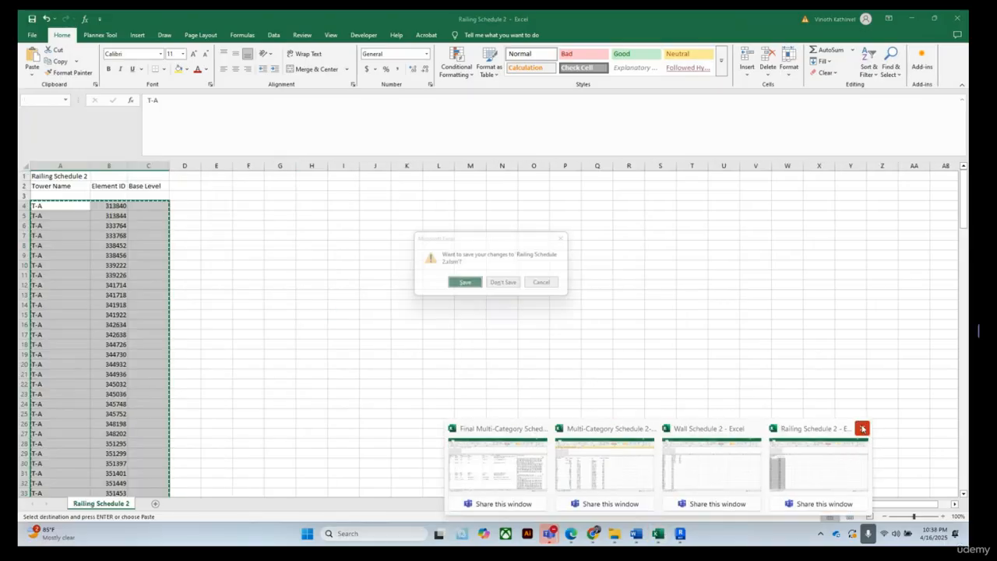
pyautogui.click(468, 287)
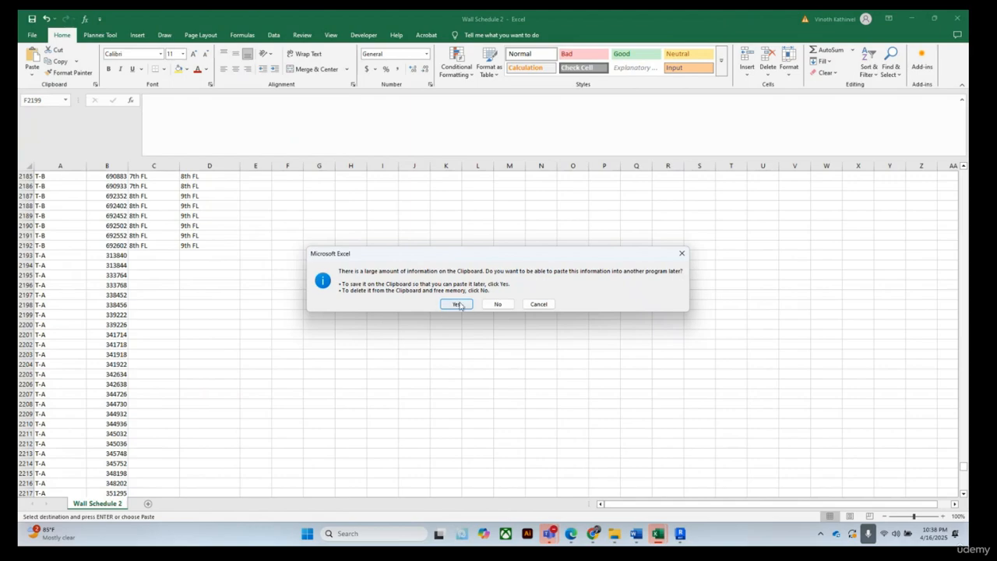
pyautogui.click(448, 306)
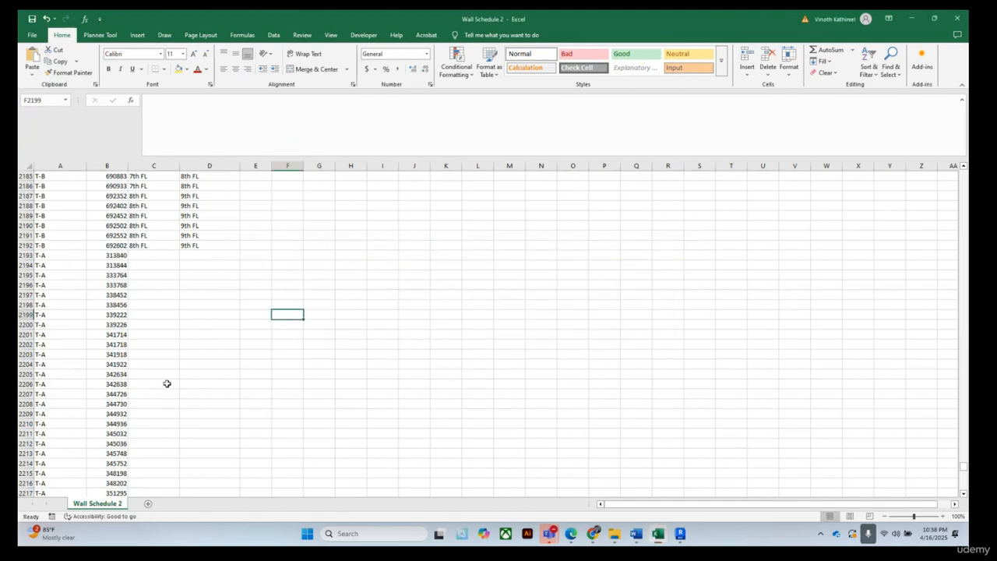
# Freeze the two header rows at the top of Wall Schedule 2 and slightly widen the Base Constraint column
pyautogui.scroll(16, 148, 377)
pyautogui.scroll(20, 136, 374)
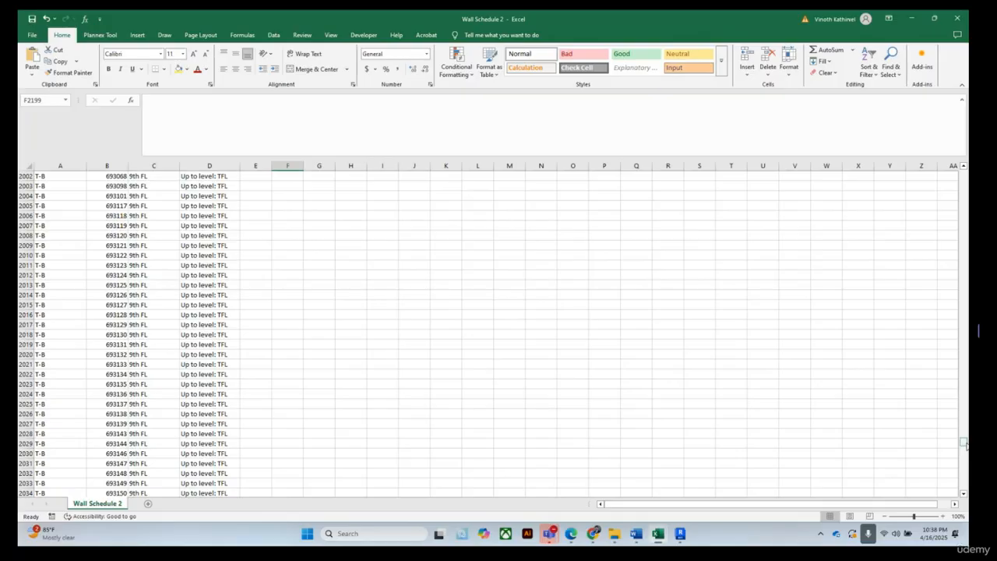
pyautogui.moveTo(963, 444); pyautogui.dragTo(325, 244)
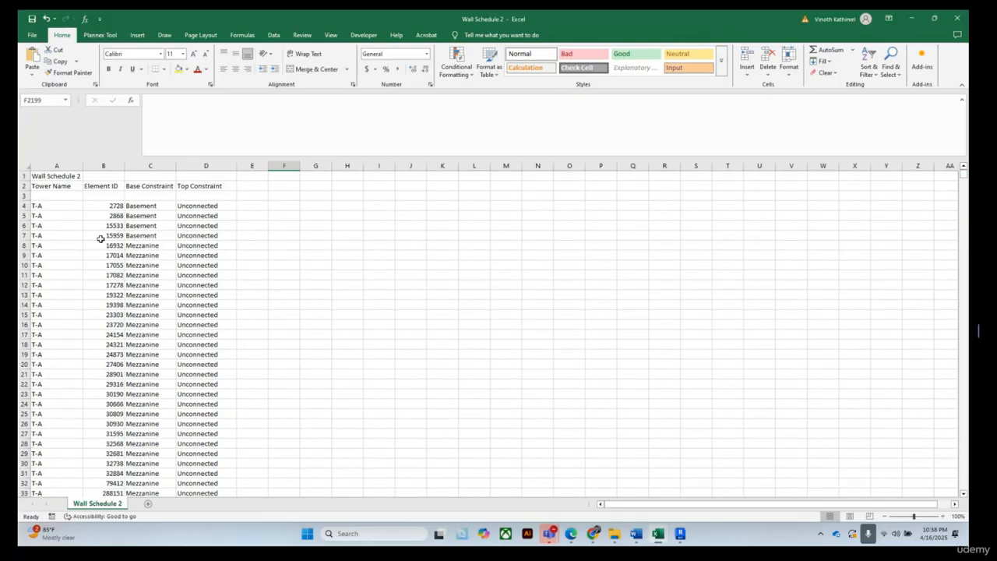
pyautogui.click(58, 196)
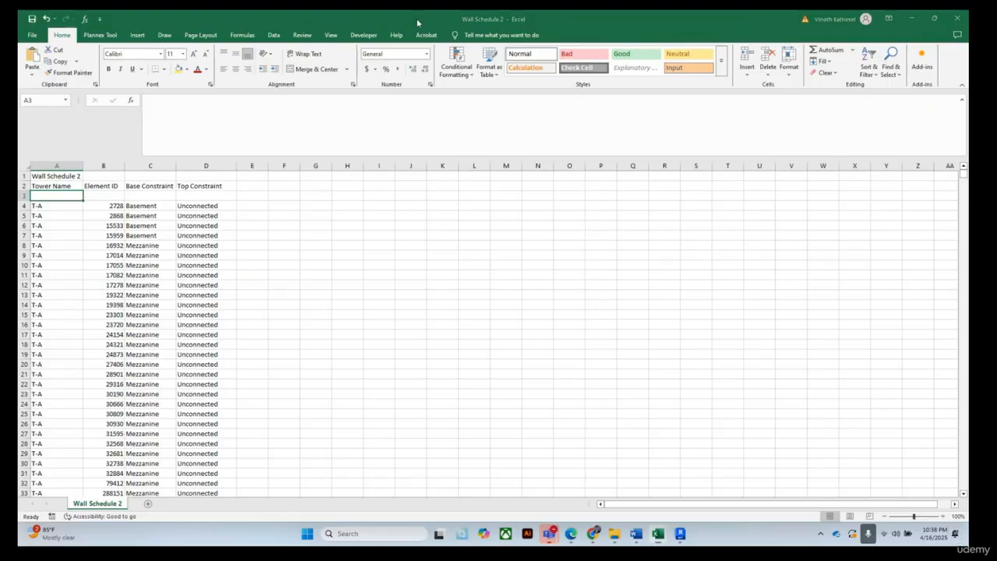
pyautogui.click(335, 37)
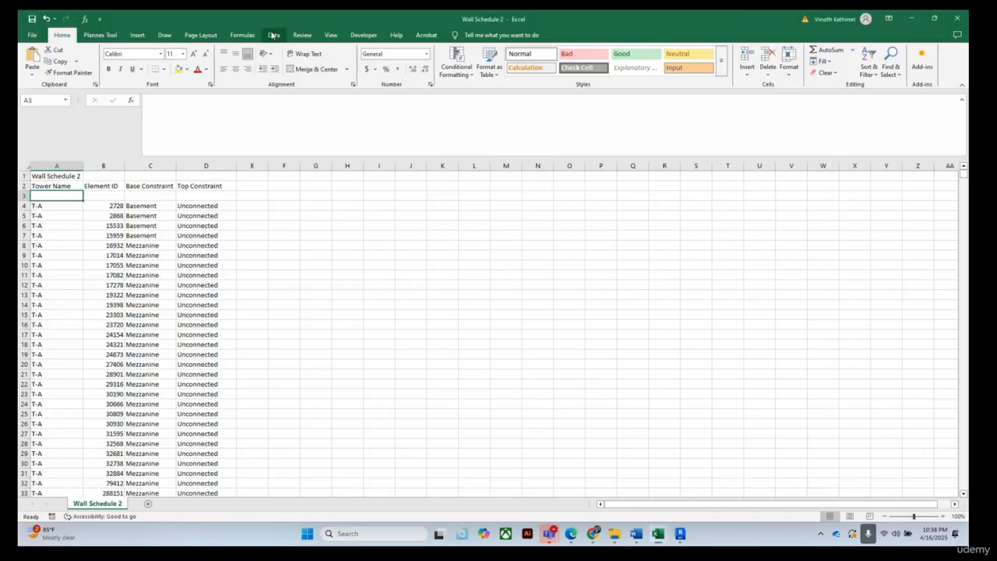
pyautogui.click(274, 36)
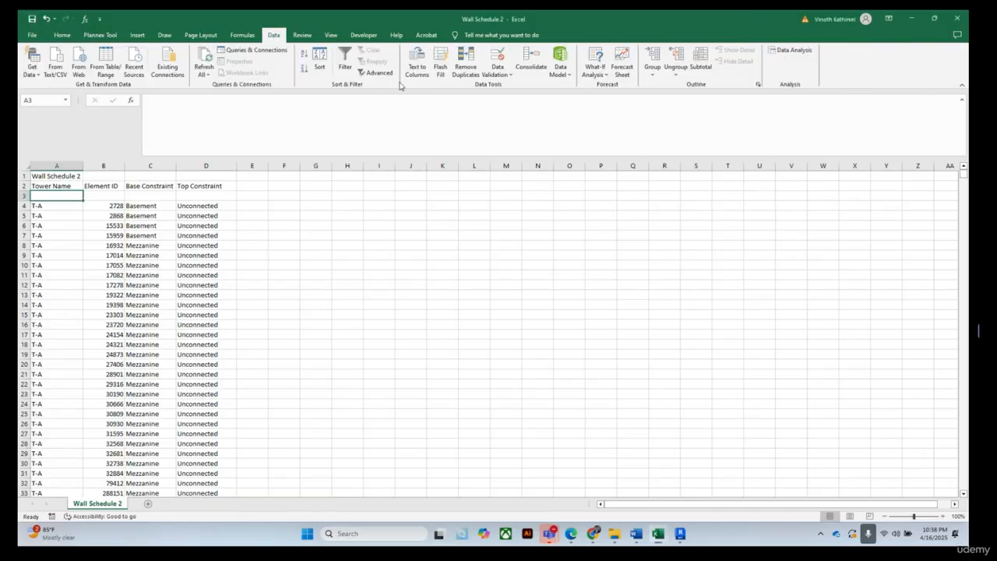
pyautogui.click(331, 35)
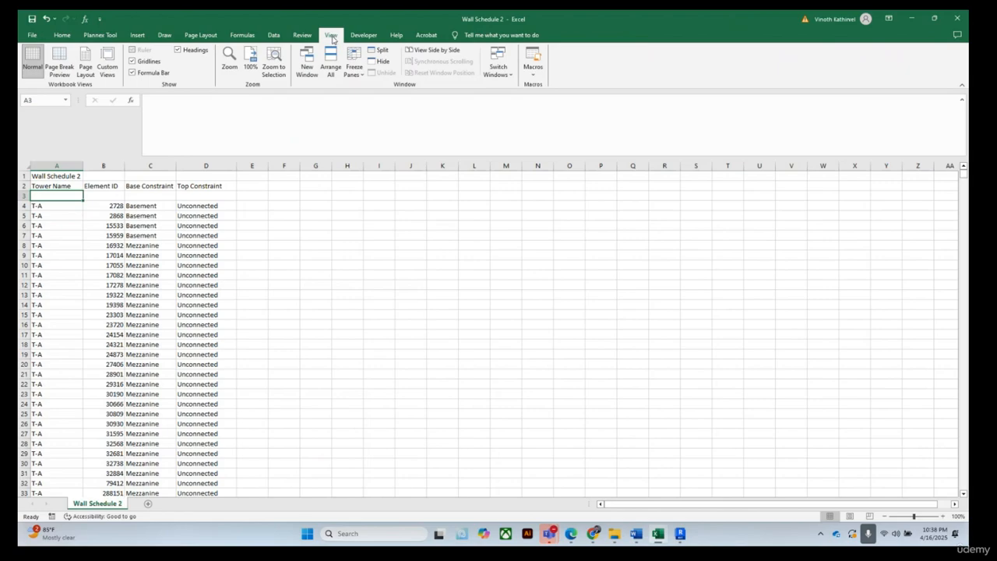
pyautogui.click(353, 67)
pyautogui.click(397, 89)
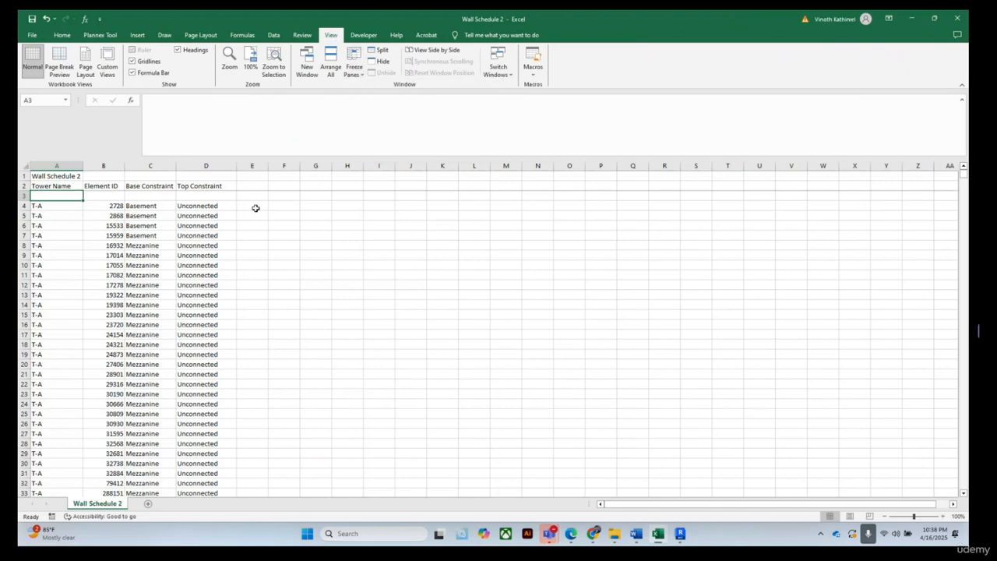
pyautogui.click(433, 343)
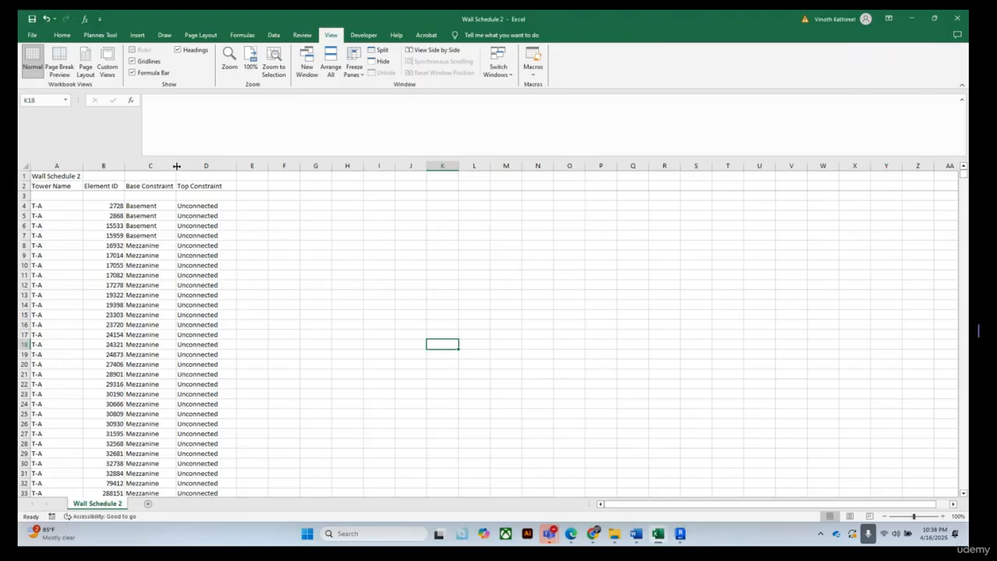
pyautogui.moveTo(176, 166); pyautogui.dragTo(179, 165)
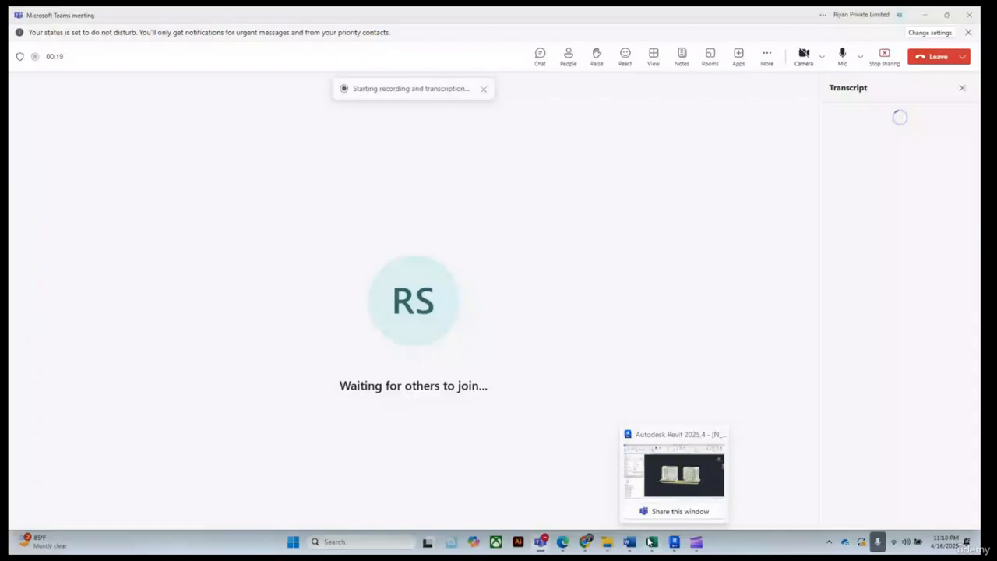
# In Multi-Category Schedule 2, insert a new column before Category and title it Level
pyautogui.moveTo(651, 541)
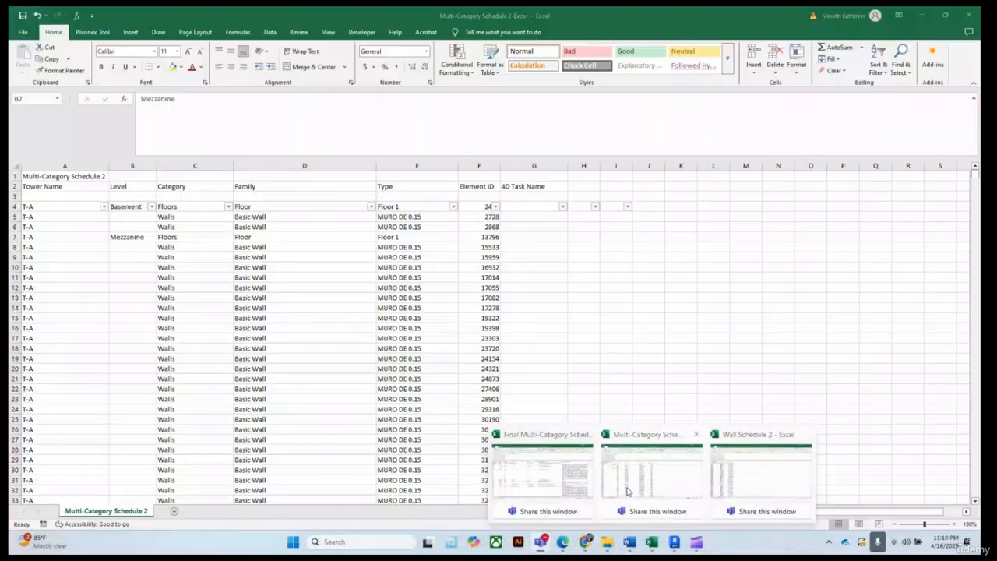
pyautogui.click(628, 491)
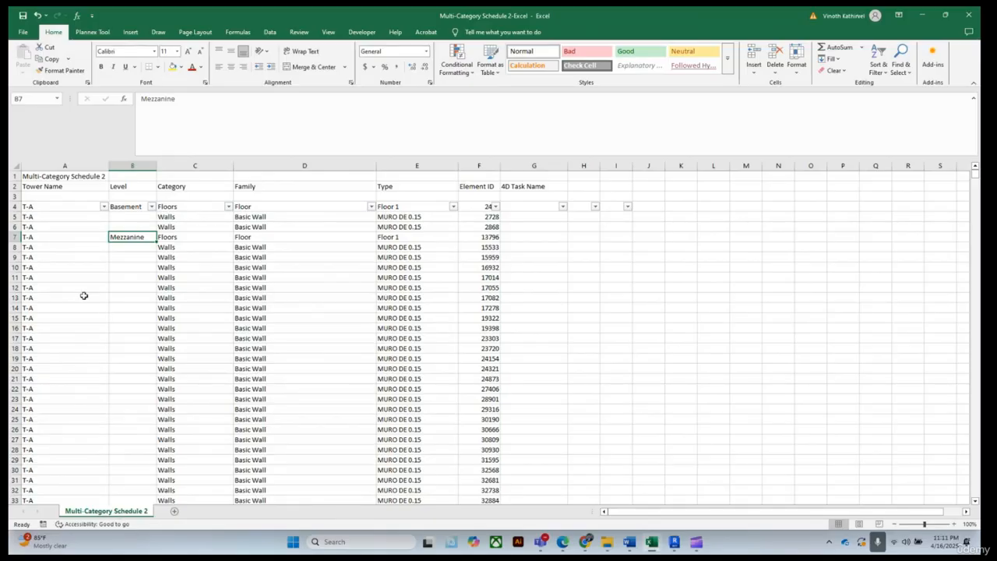
pyautogui.click(195, 166)
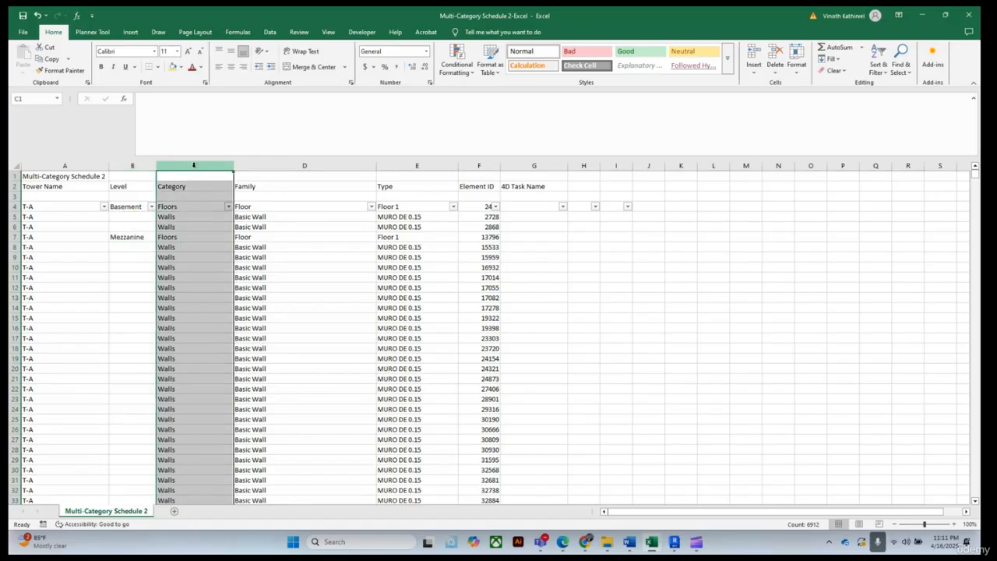
pyautogui.rightClick(196, 167)
pyautogui.click(218, 253)
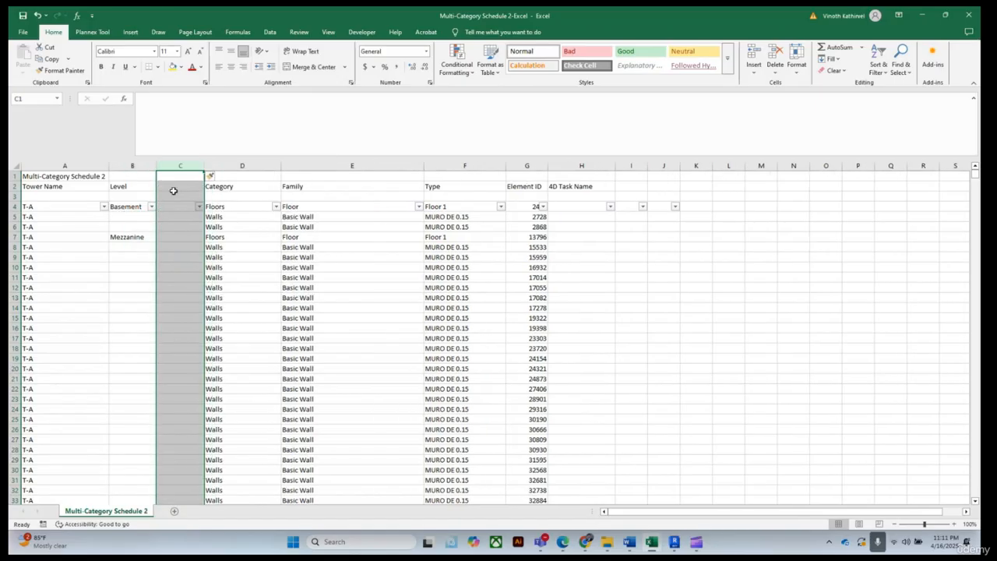
pyautogui.click(172, 186)
pyautogui.write('Level')
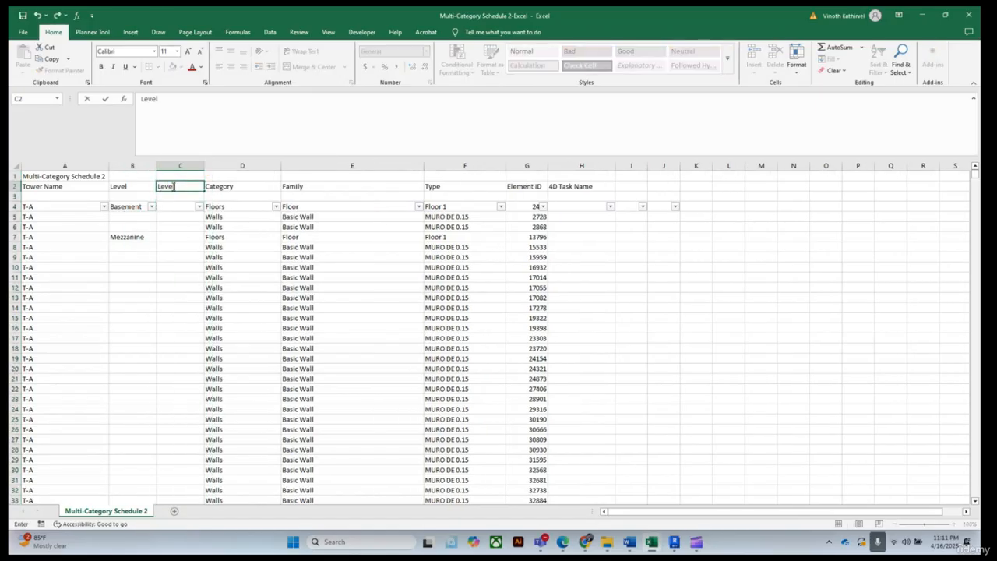
pyautogui.click(185, 339)
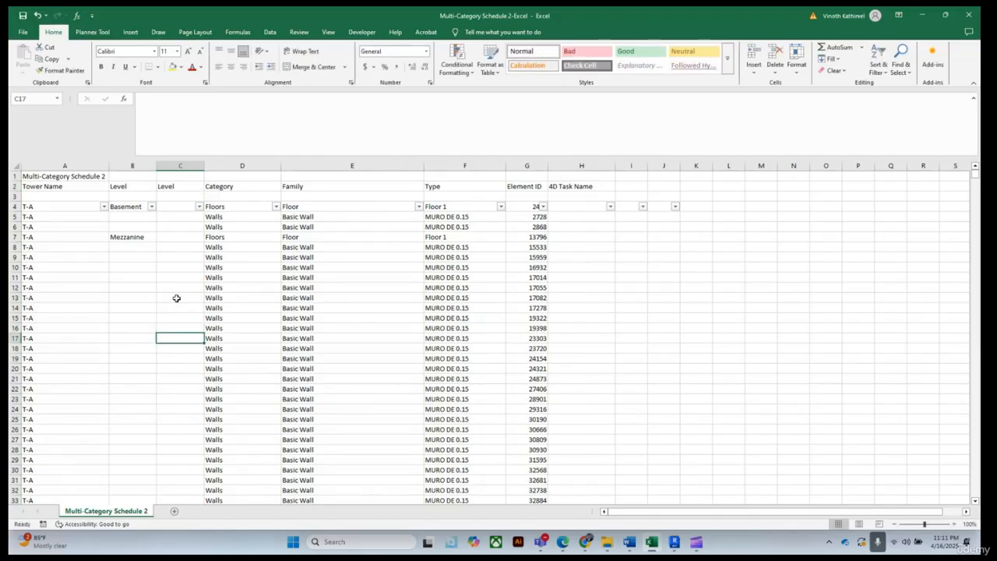
# In C4, start an IF formula that tests whether B4 is blank and uses VLOOKUP as the true result
pyautogui.scroll(-1, 176, 314)
pyautogui.scroll(-18, 176, 313)
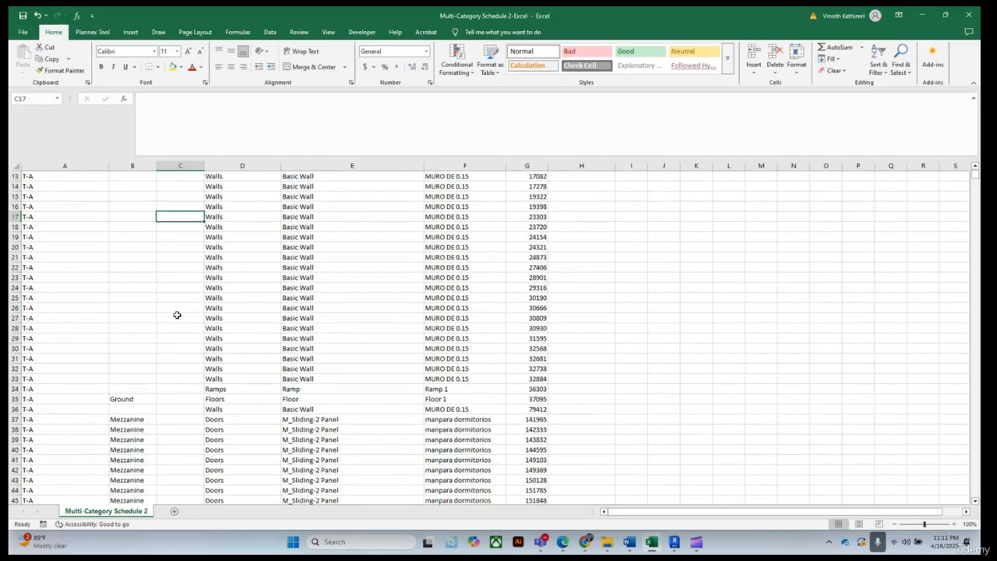
pyautogui.scroll(-2, 176, 320)
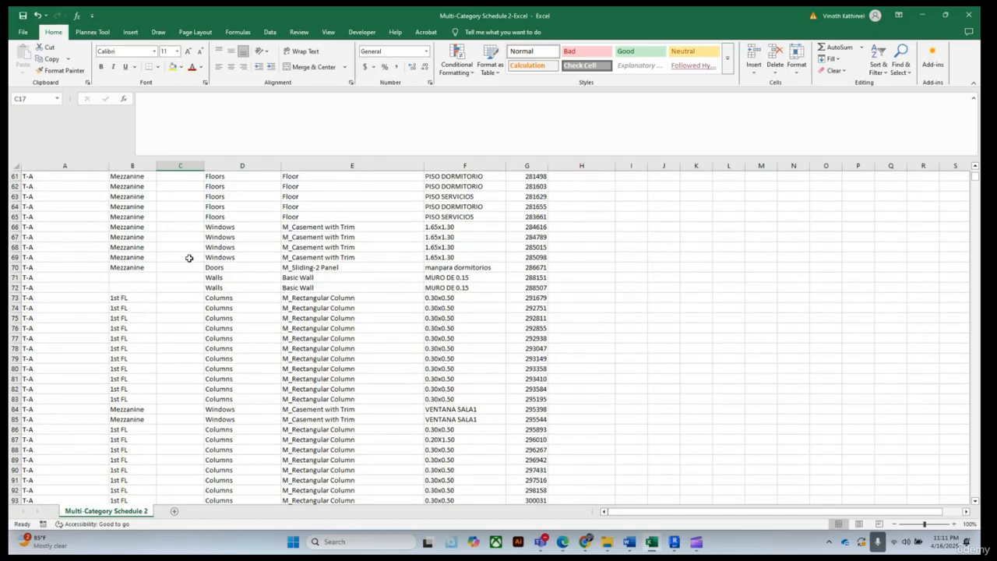
pyautogui.scroll(6, 189, 258)
pyautogui.scroll(14, 188, 258)
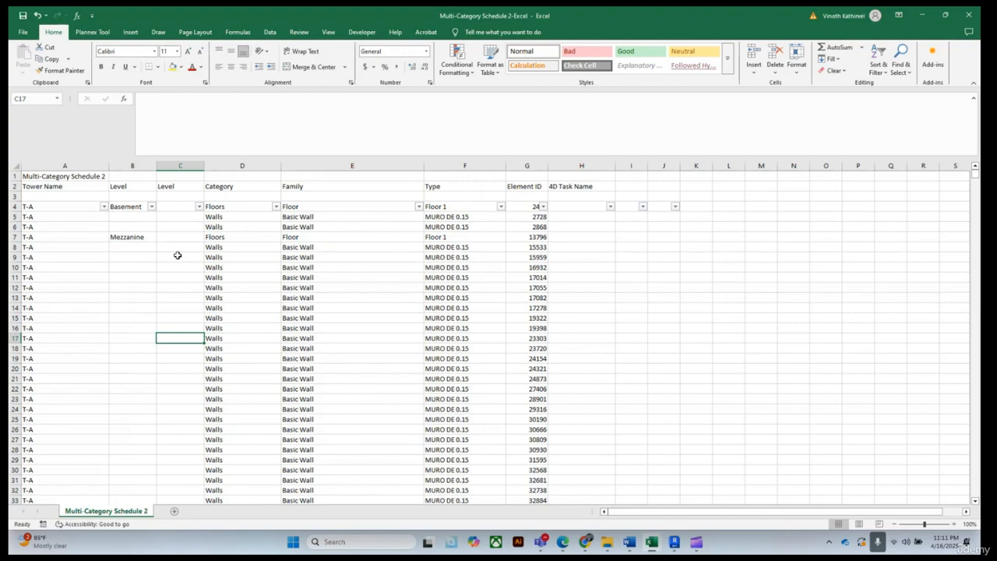
pyautogui.click(176, 204)
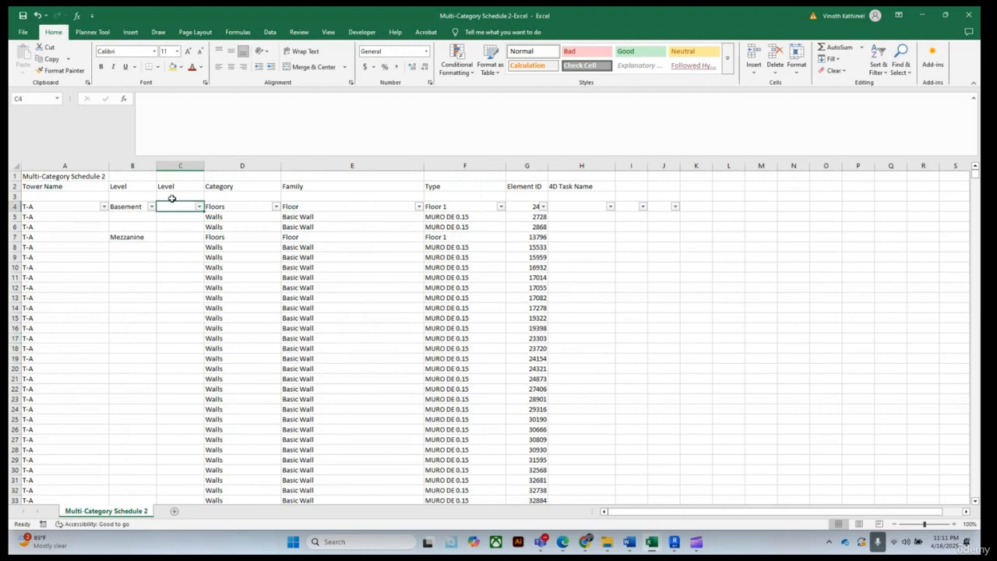
pyautogui.click(163, 109)
pyautogui.write('=IF')
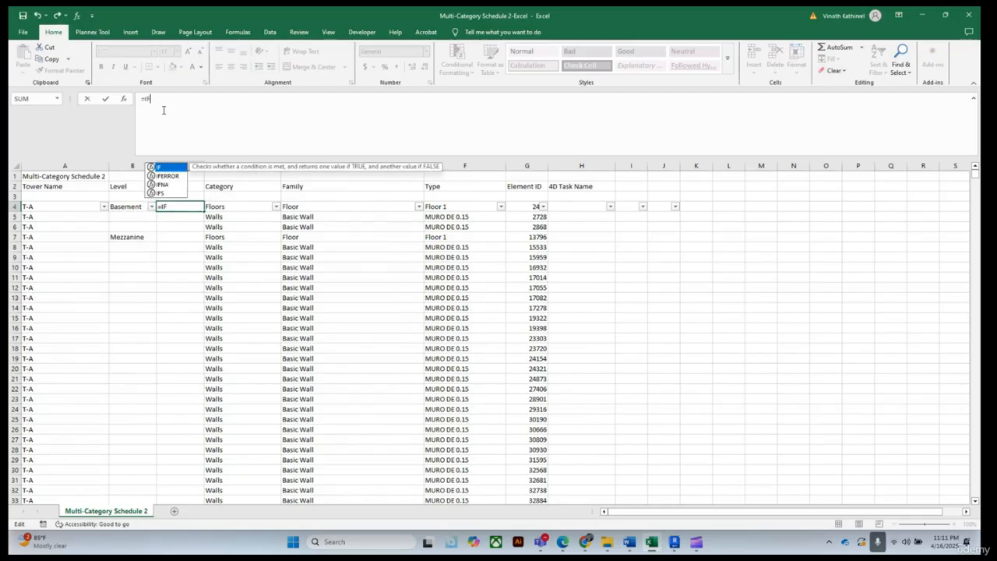
pyautogui.write('(')
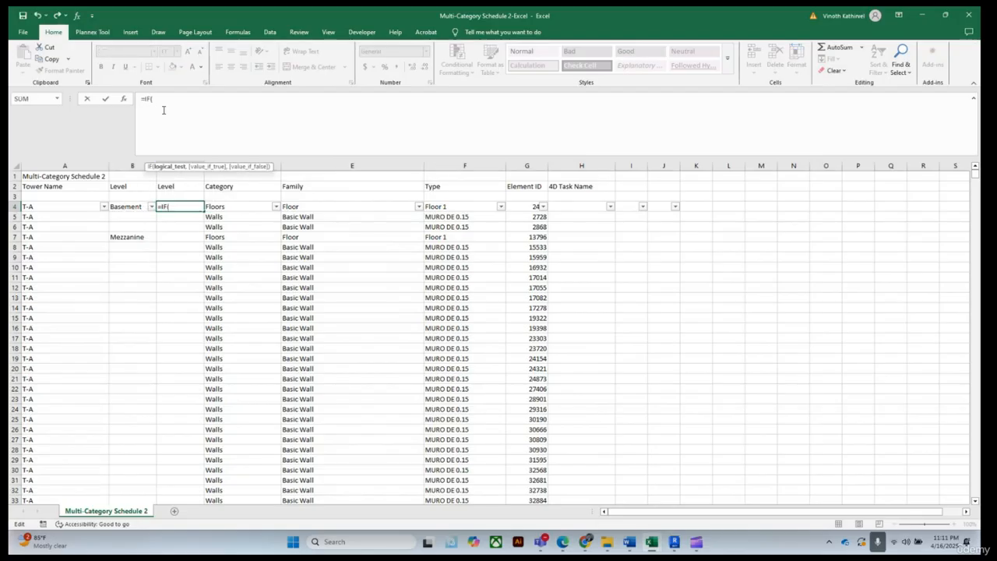
pyautogui.click(127, 206)
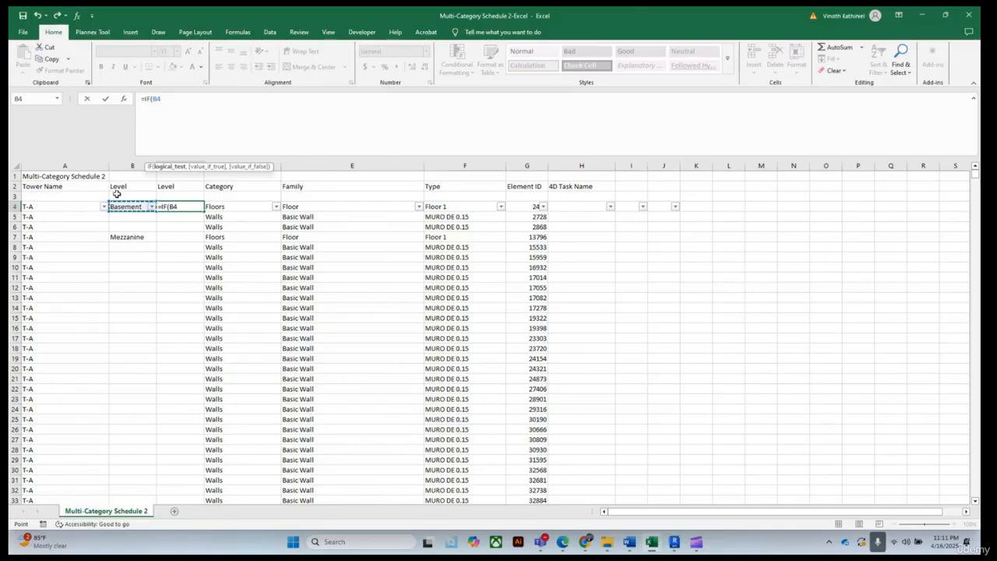
pyautogui.write('="",')
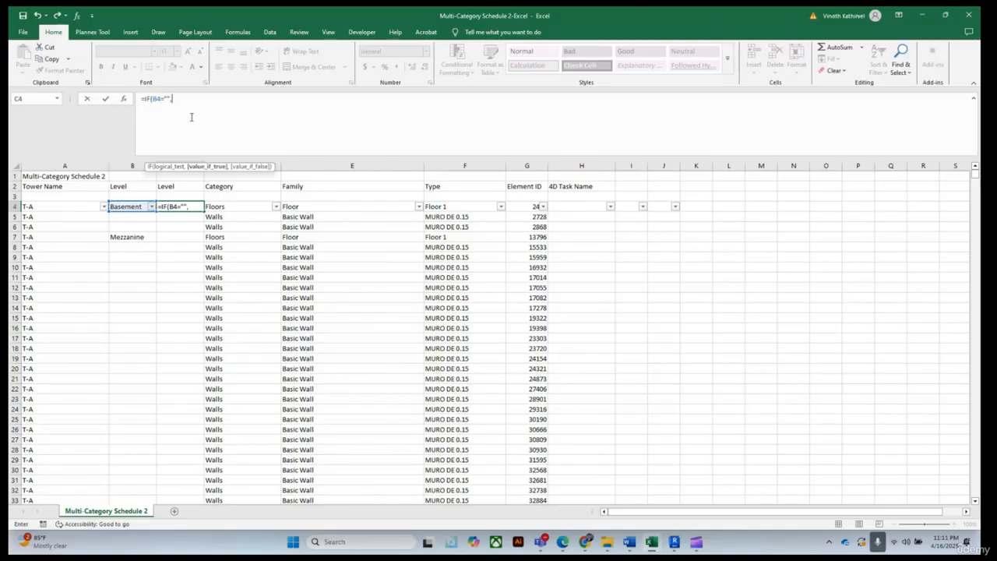
pyautogui.write('VLOO')
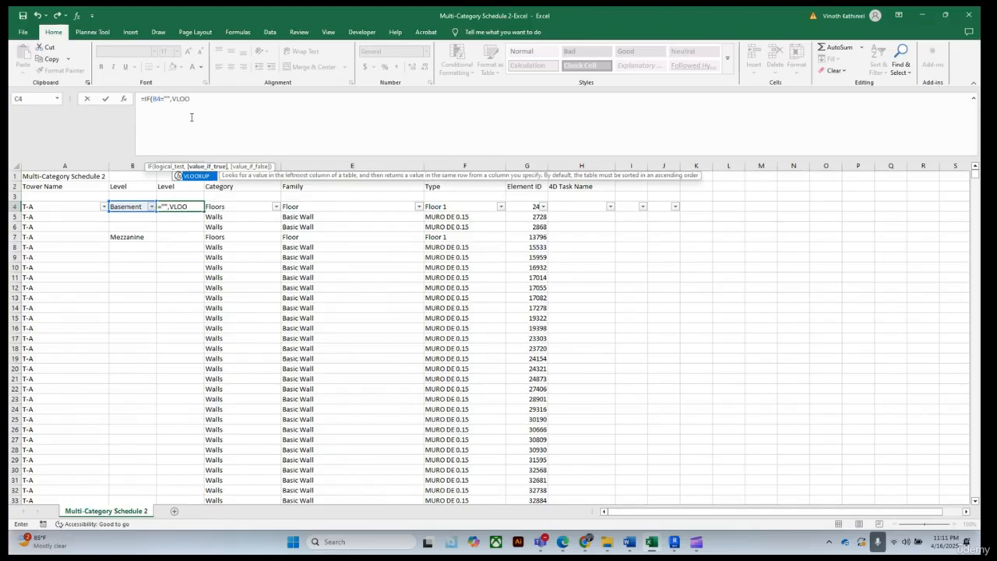
pyautogui.press('Tab')
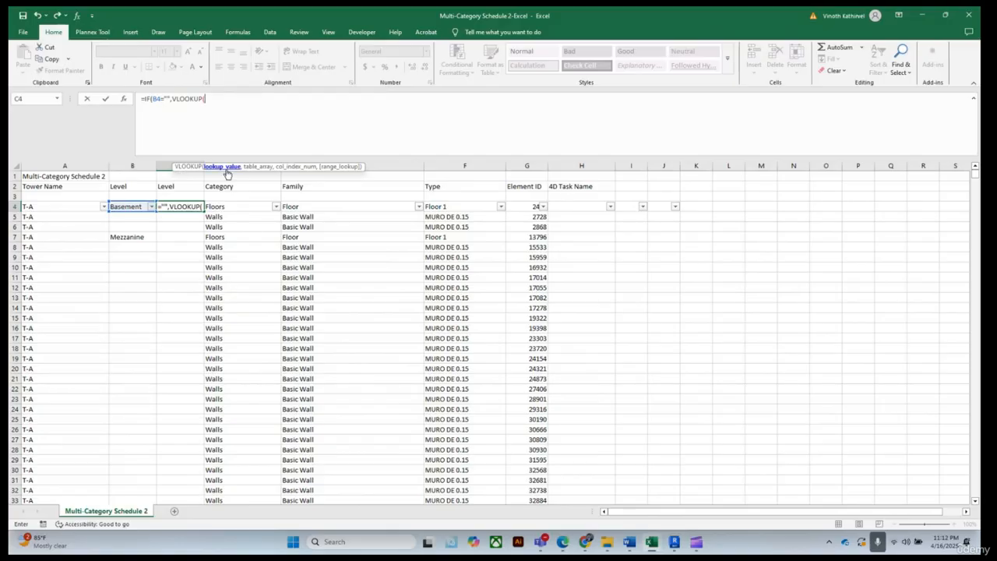
# In C4, complete the VLOOKUP using G4 as lookup value, Wall Schedule 2 columns B:C, column 2, exact match 0
pyautogui.click(549, 165)
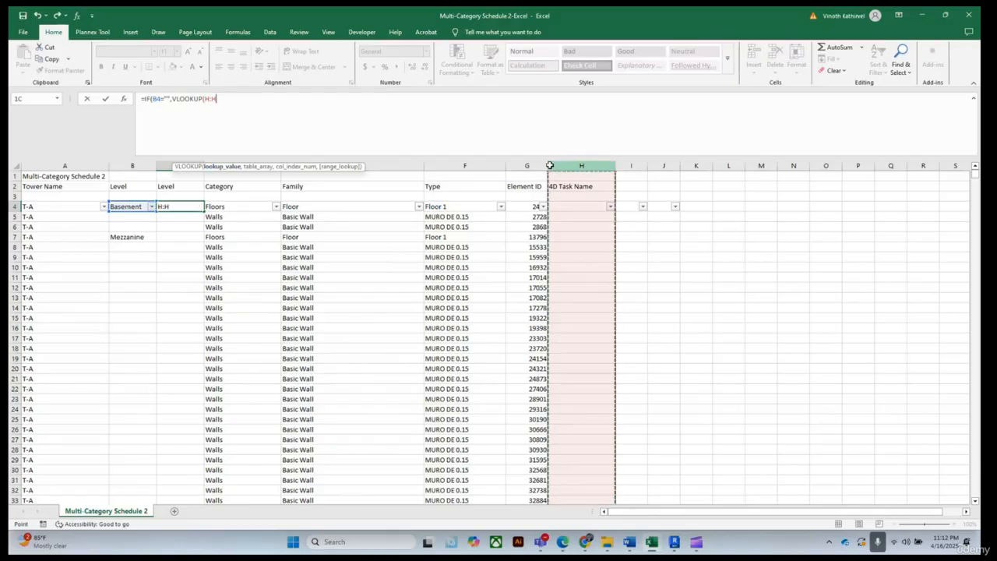
pyautogui.click(527, 206)
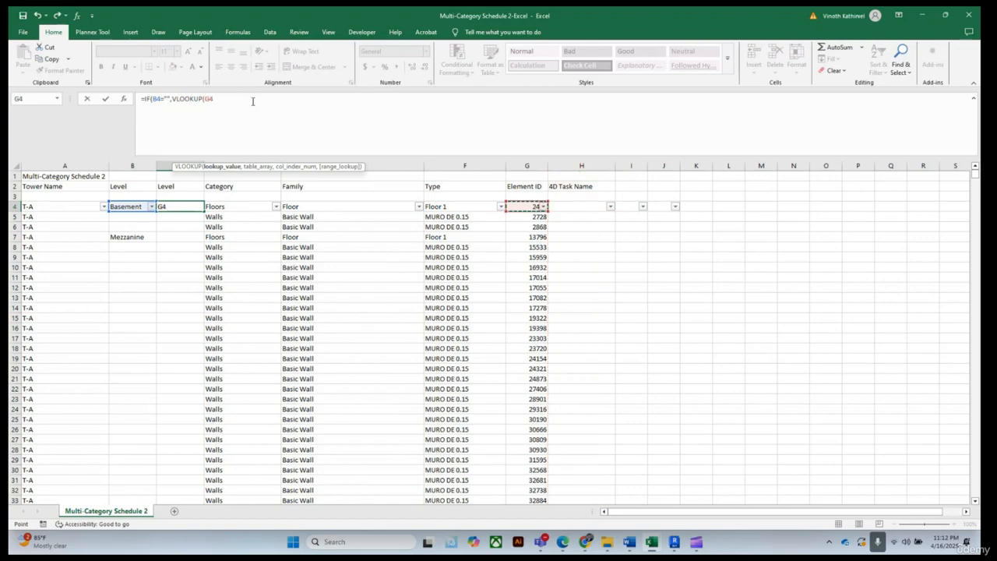
pyautogui.write(',')
pyautogui.moveTo(647, 546)
pyautogui.click(729, 486)
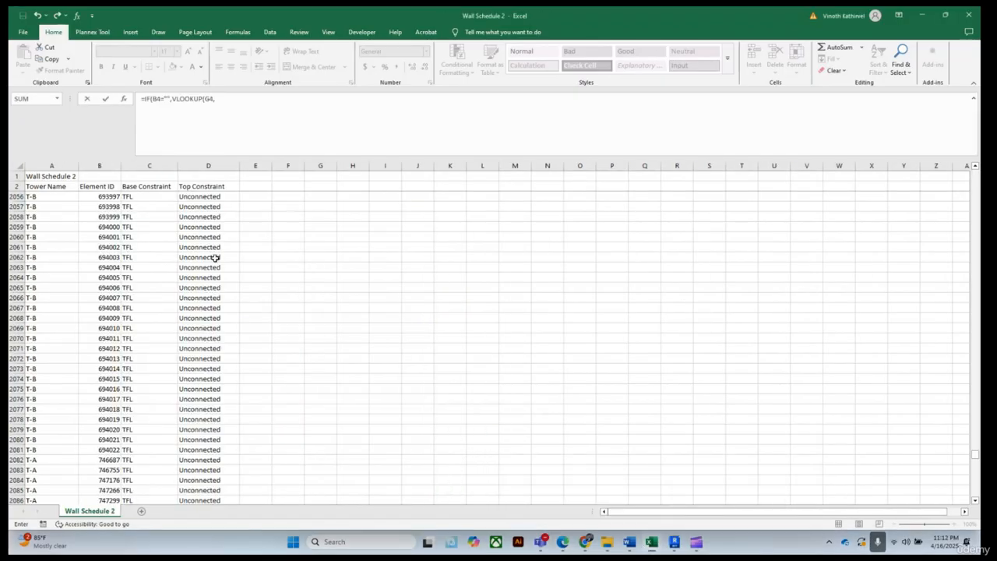
pyautogui.scroll(2, 111, 202)
pyautogui.moveTo(100, 165); pyautogui.dragTo(139, 163)
pyautogui.click(384, 97)
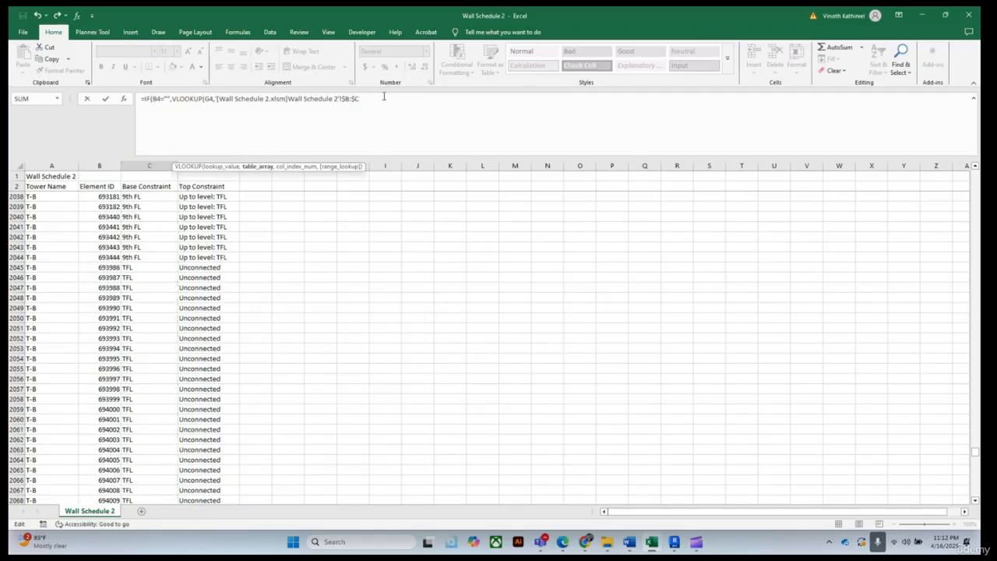
pyautogui.write(',')
pyautogui.write('2,')
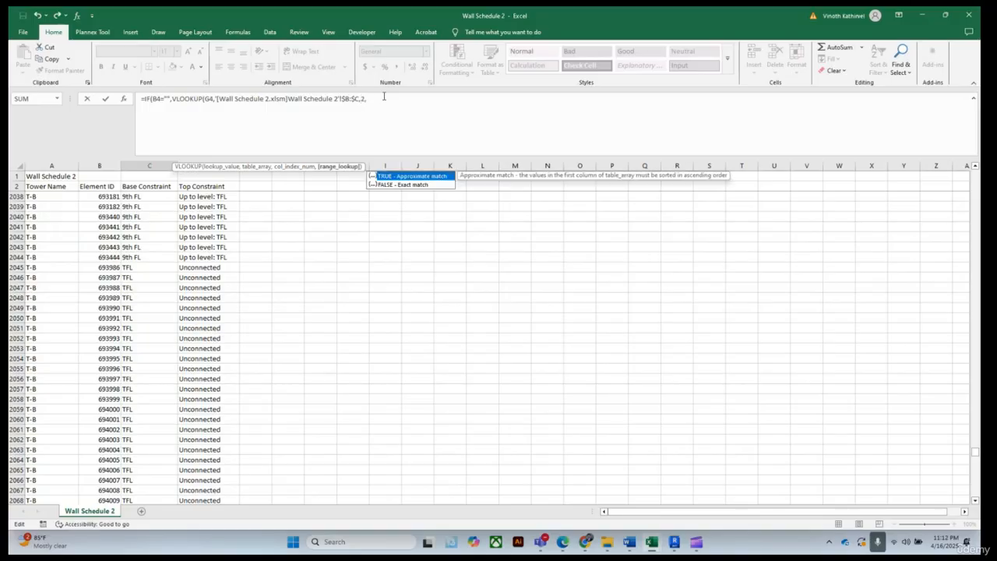
pyautogui.write('0)')
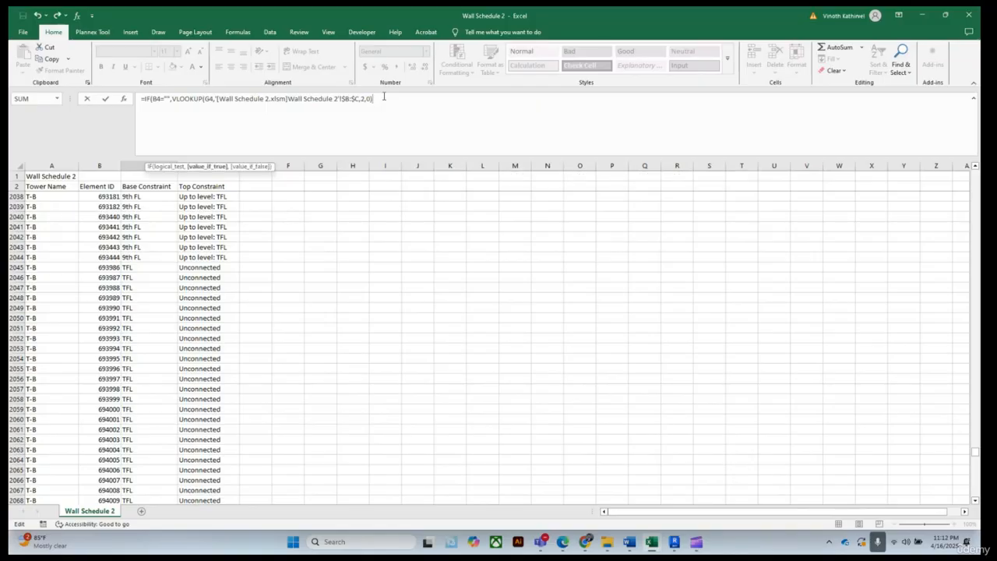
pyautogui.press('Return')
pyautogui.click(477, 315)
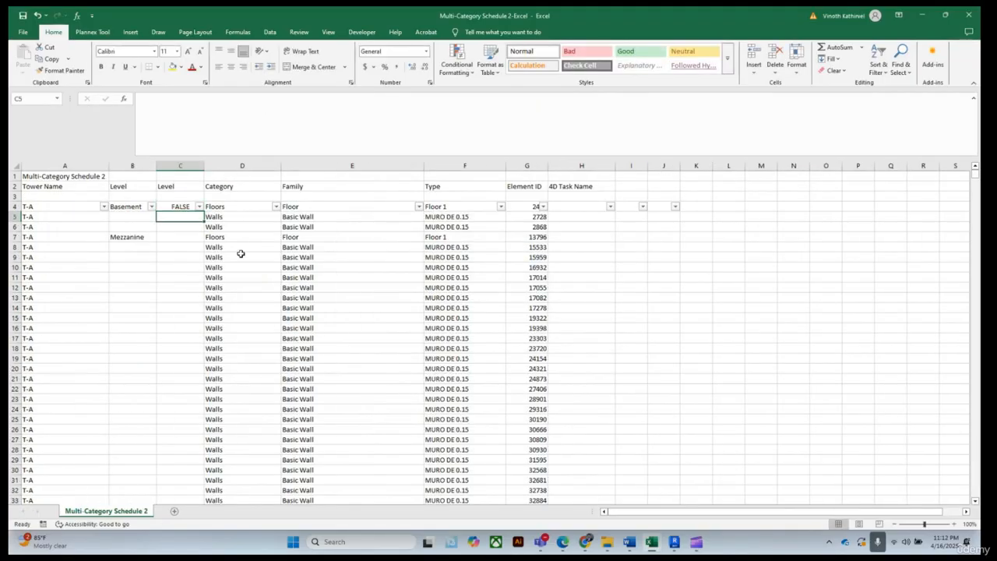
# Widen the Element ID column and change the alignment of cell G4
pyautogui.click(184, 205)
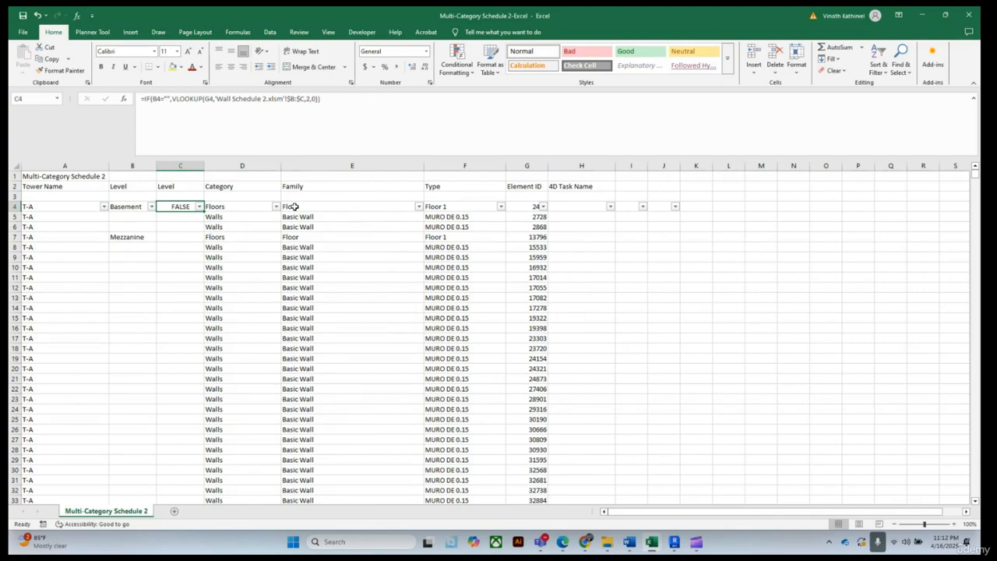
pyautogui.moveTo(547, 166); pyautogui.dragTo(568, 166)
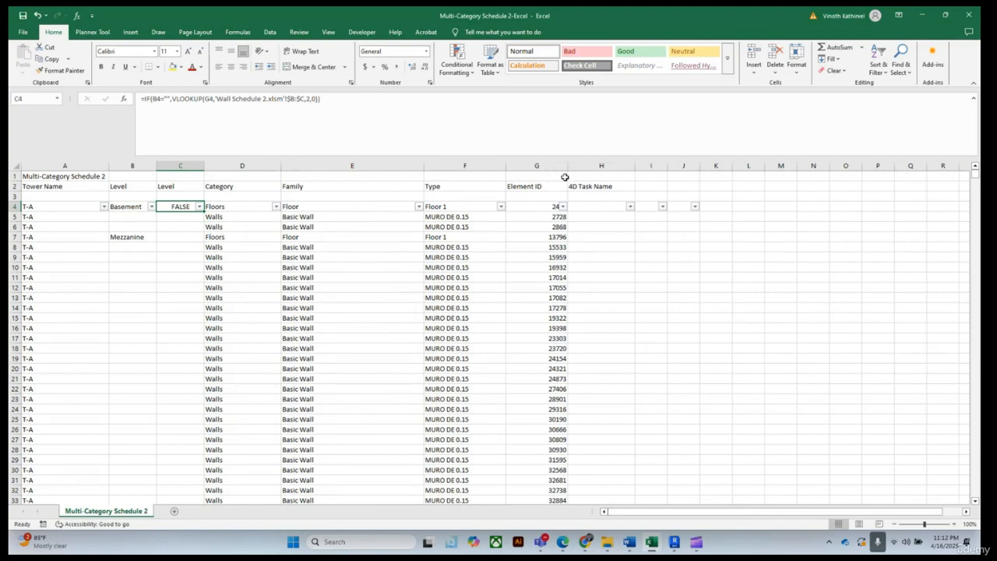
pyautogui.doubleClick(567, 167)
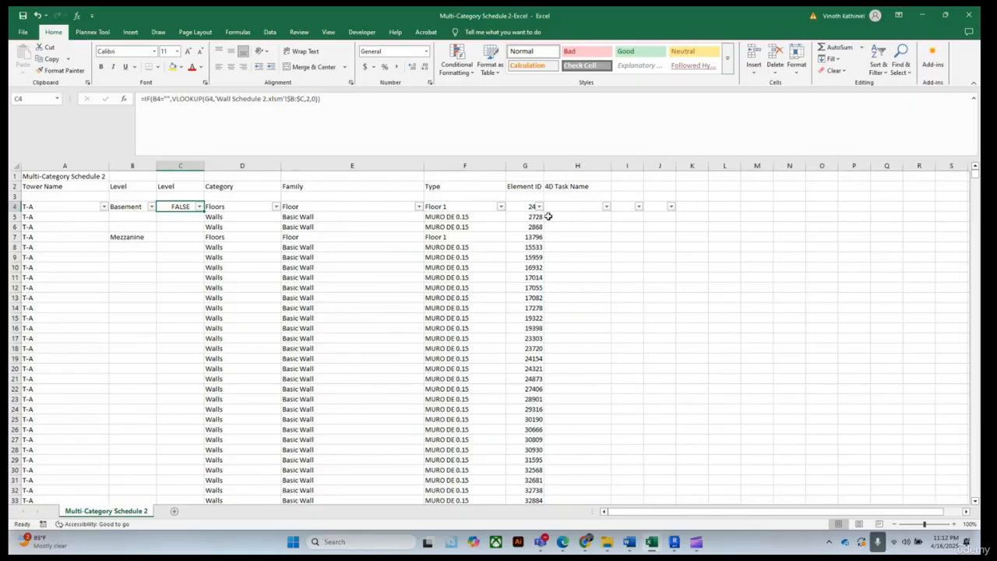
pyautogui.click(522, 206)
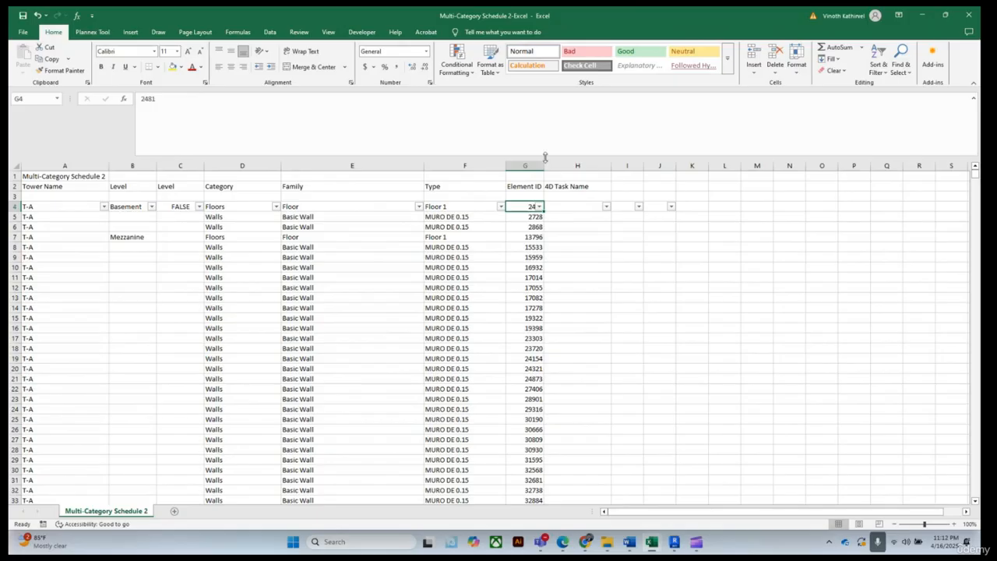
pyautogui.moveTo(544, 165); pyautogui.dragTo(571, 173)
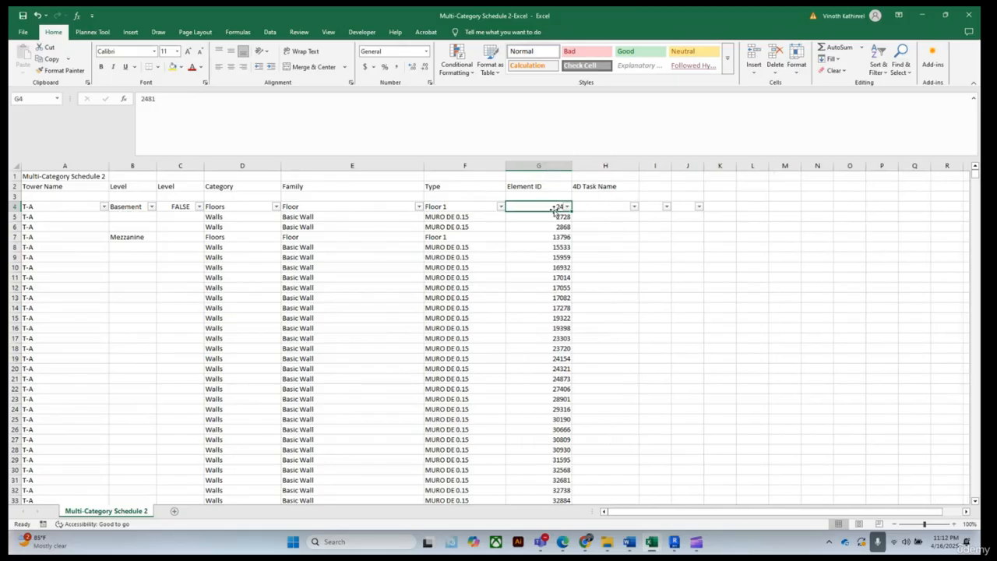
pyautogui.click(547, 236)
pyautogui.click(553, 206)
pyautogui.click(232, 67)
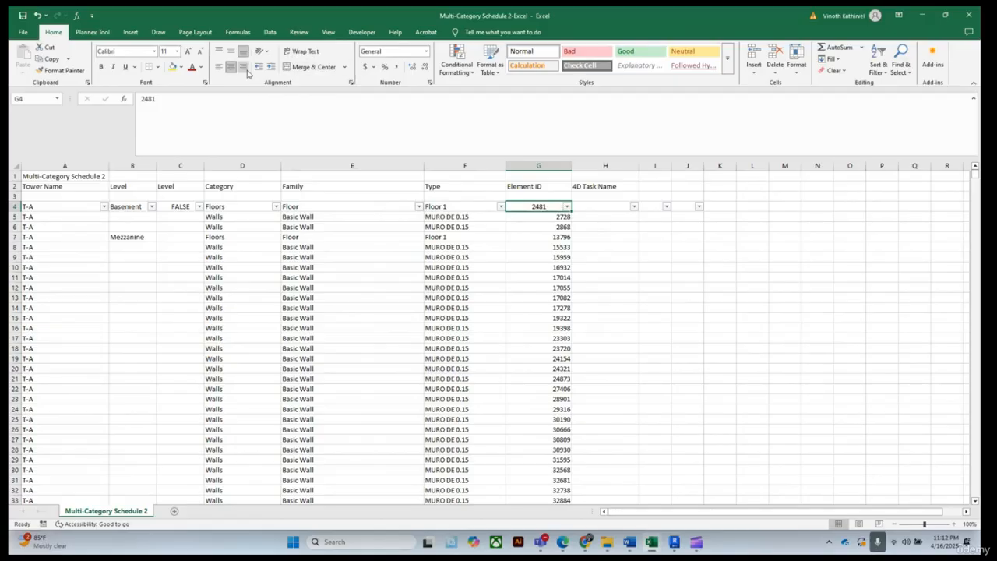
pyautogui.click(245, 69)
# Wrap the VLOOKUP in C4 inside IFERROR with an empty-string fallback and accept Excel's correction
pyautogui.click(169, 204)
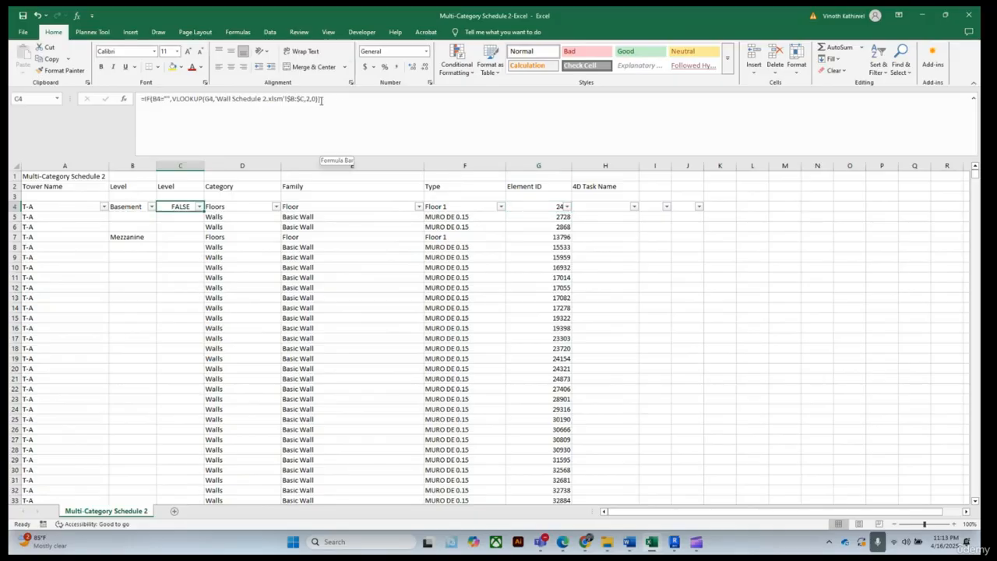
pyautogui.click(172, 99)
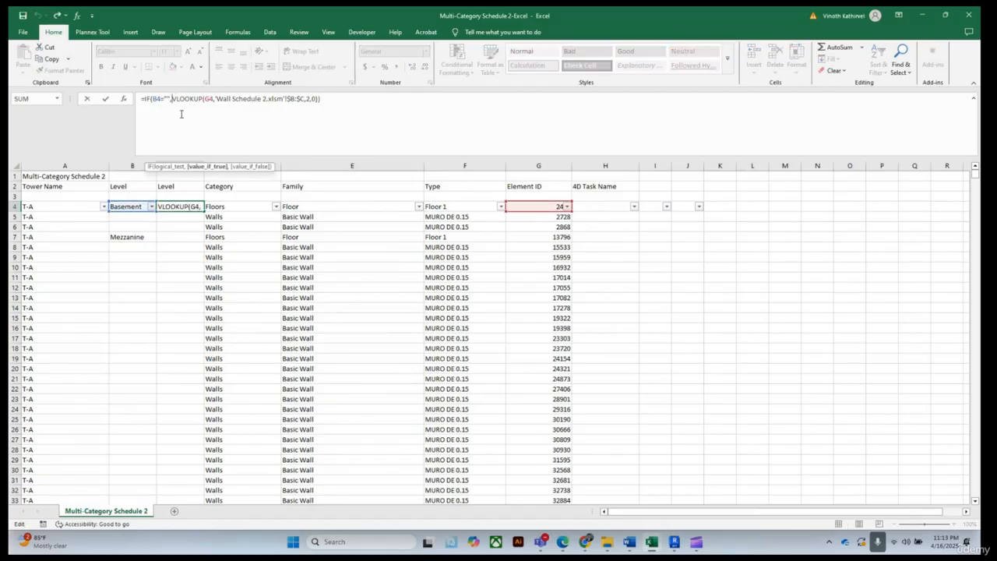
pyautogui.write('IF')
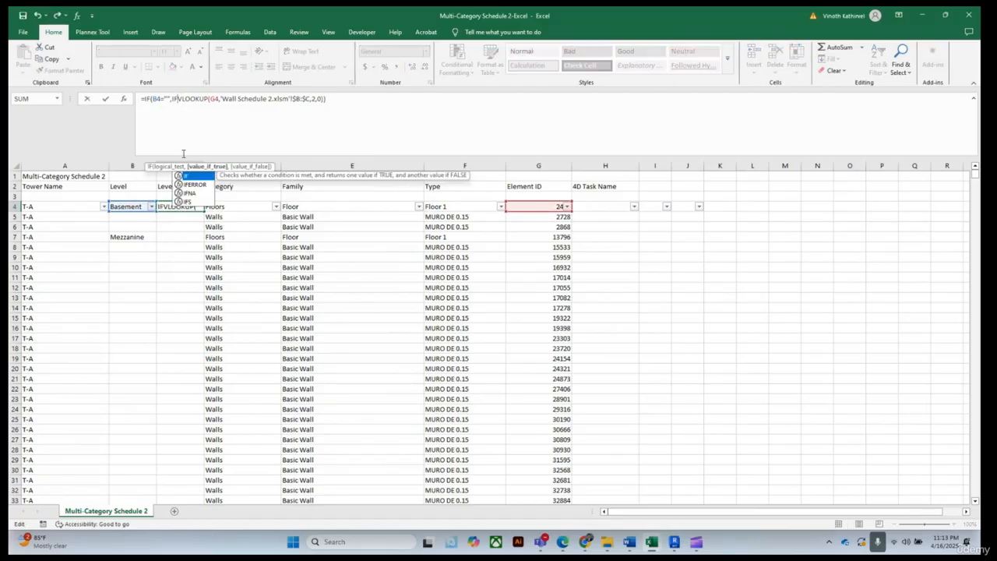
pyautogui.click(194, 185)
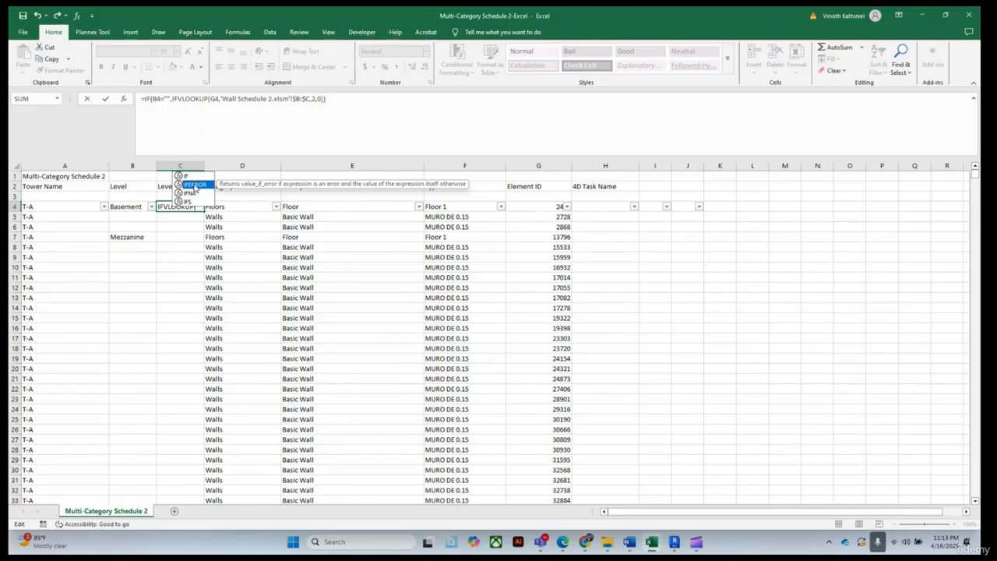
pyautogui.doubleClick(195, 185)
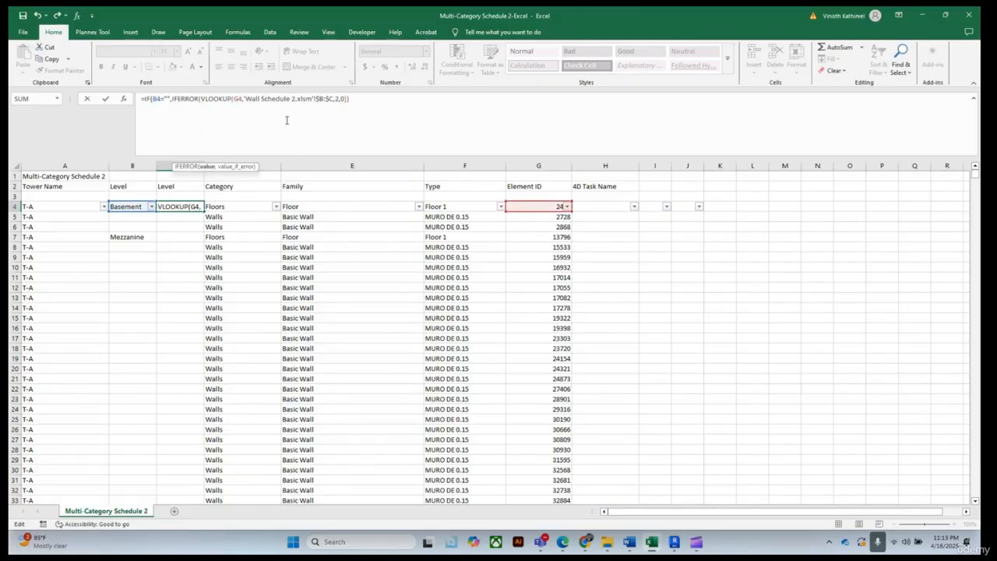
pyautogui.click(348, 98)
pyautogui.write('),""')
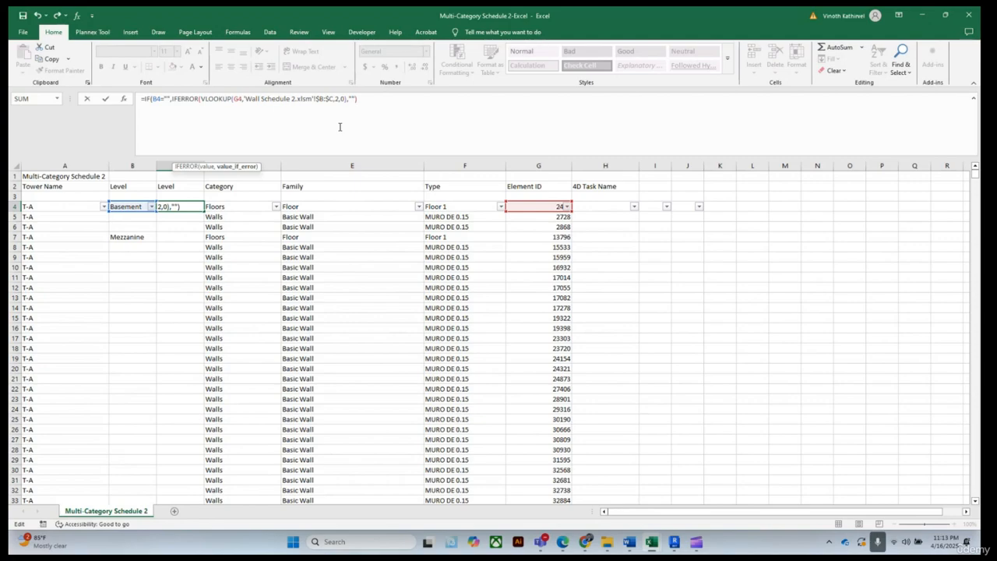
pyautogui.press('Return')
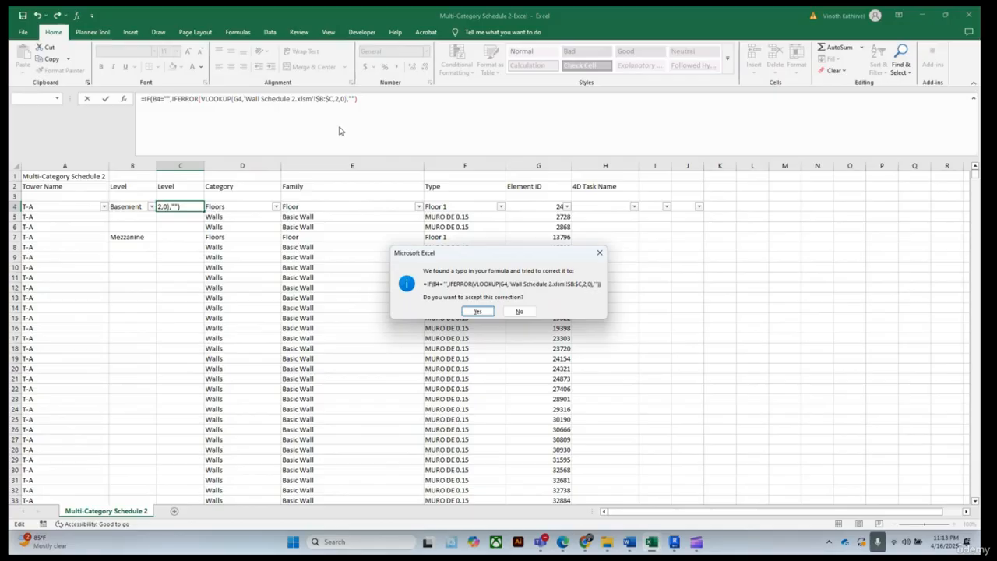
pyautogui.click(476, 312)
# Try to append B4 as the false result of C4's IF formula
pyautogui.click(180, 206)
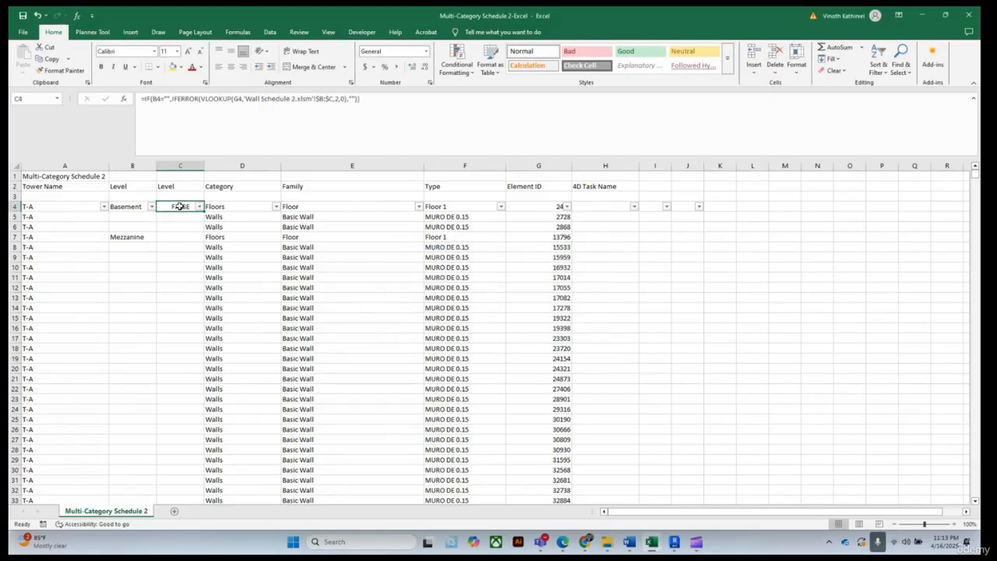
pyautogui.click(364, 98)
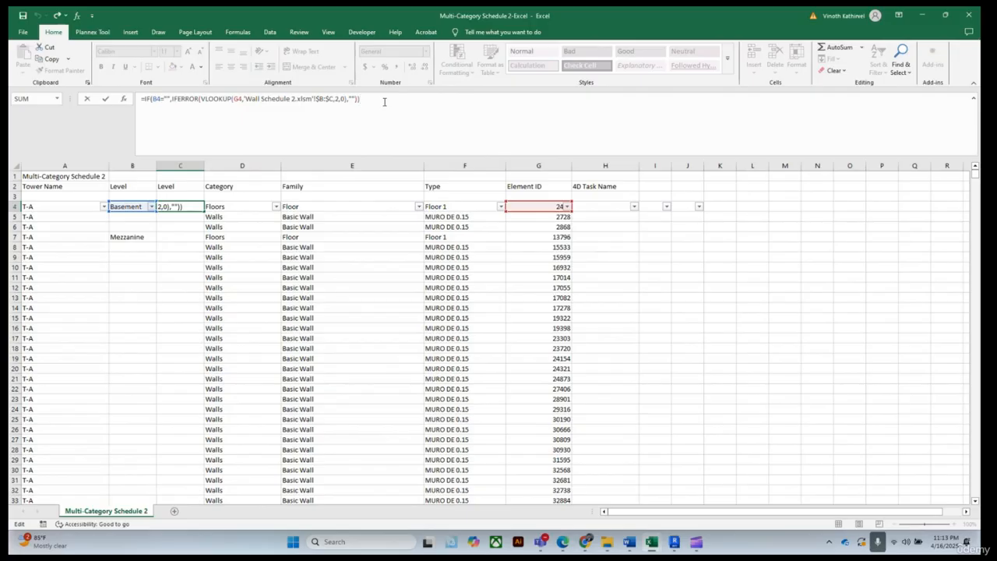
pyautogui.write(',')
pyautogui.click(123, 206)
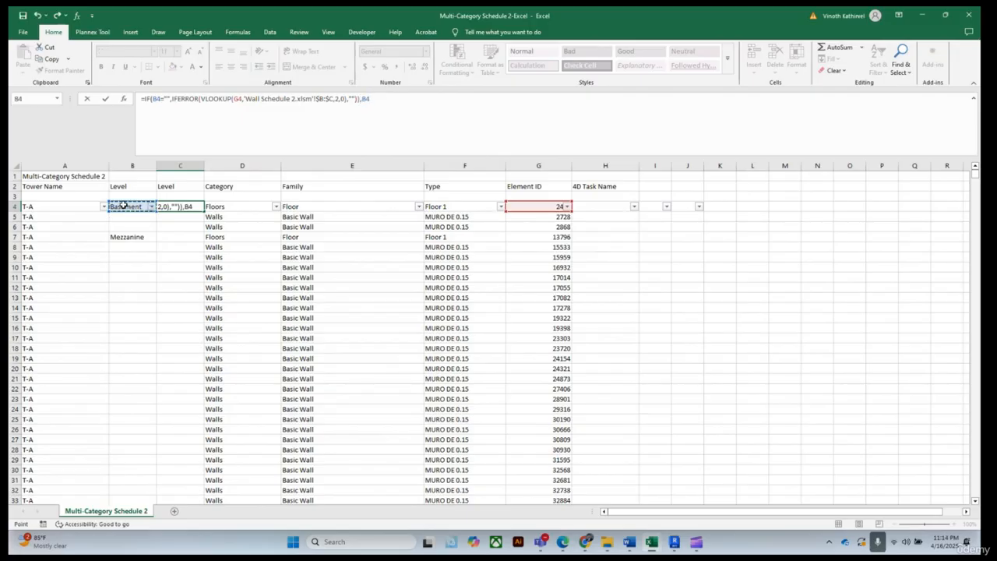
pyautogui.write(')')
pyautogui.press('Return')
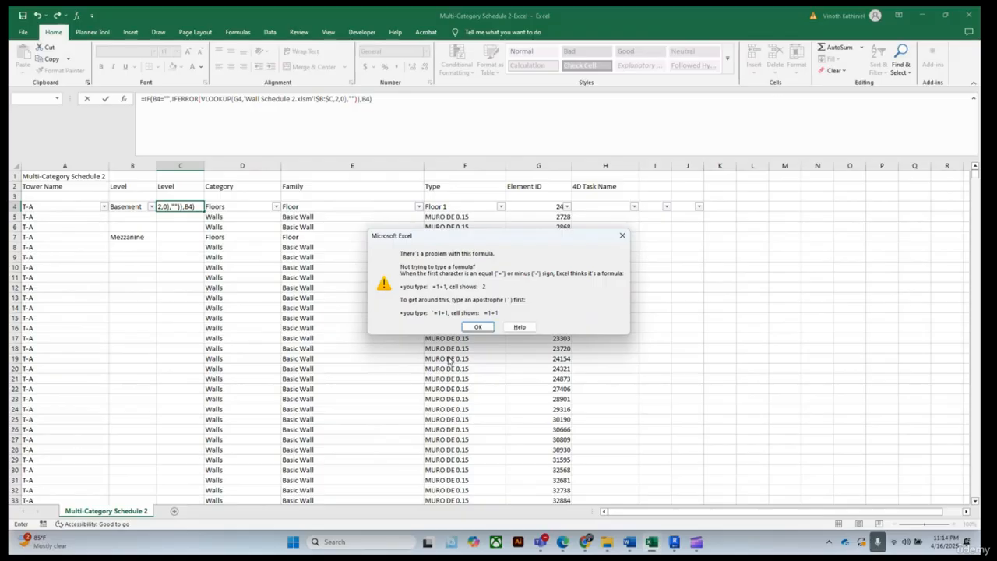
pyautogui.click(476, 326)
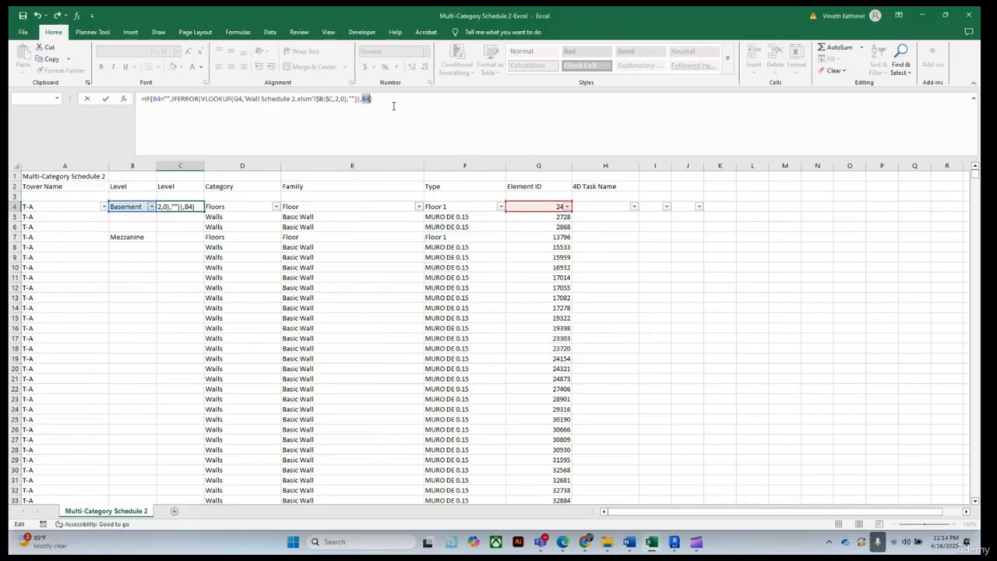
# Replace the empty-string fallback in C4's formula with B4 and accept Excel's correction
pyautogui.moveTo(373, 98); pyautogui.dragTo(348, 99)
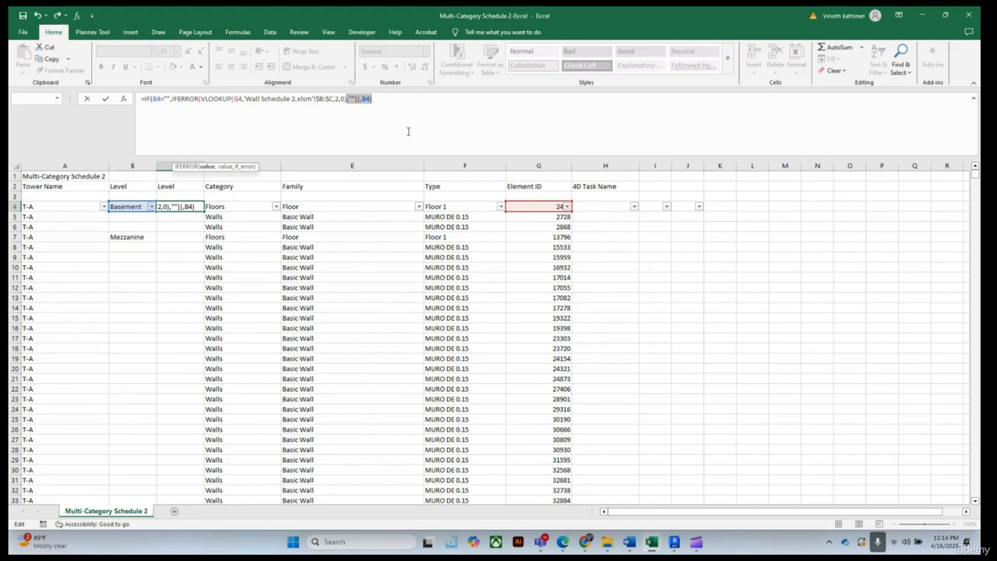
pyautogui.press('BackSpace')
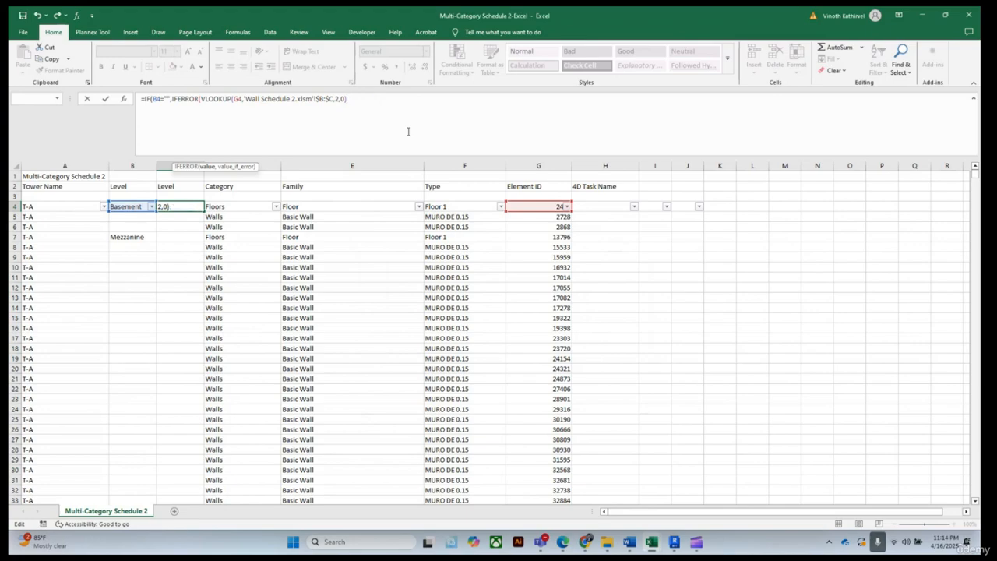
pyautogui.write(',')
pyautogui.click(135, 206)
pyautogui.write(')')
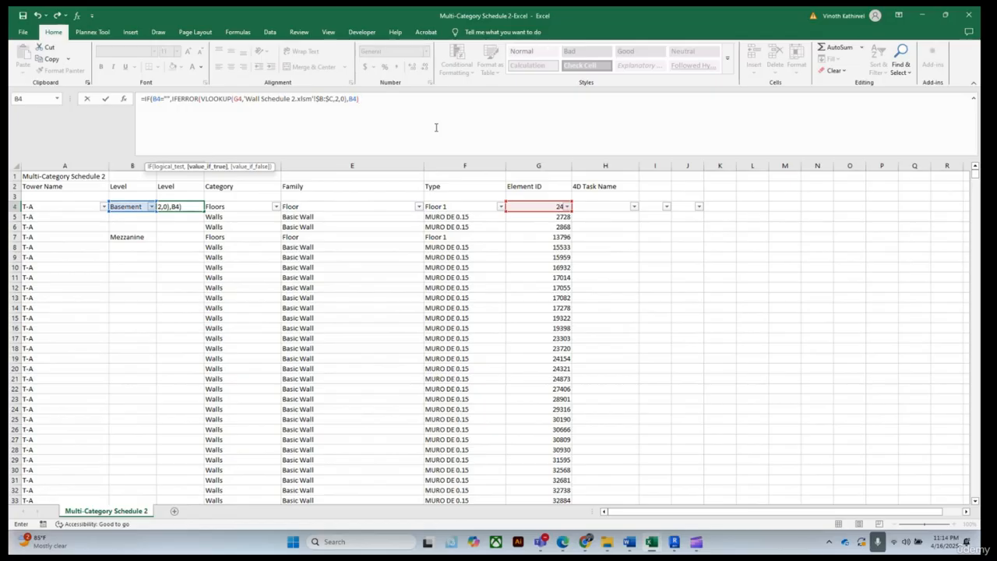
pyautogui.press('Return')
pyautogui.click(481, 313)
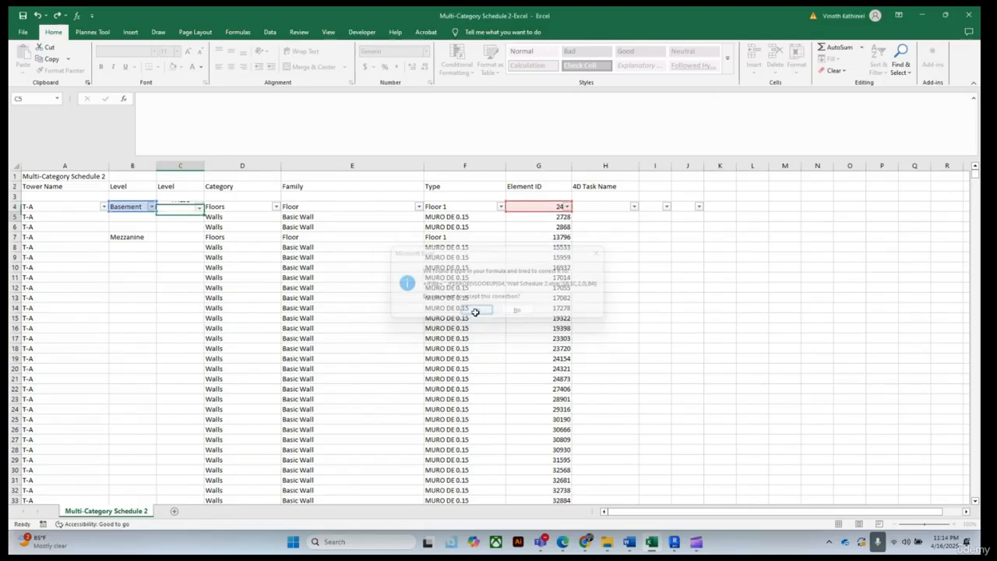
# Remove the IFERROR wrapper so C4 reads =IF(B4="",VLOOKUP(G4,'Wall Schedule 2.xlsm'!$B:$C,2,0),B4)
pyautogui.click(166, 206)
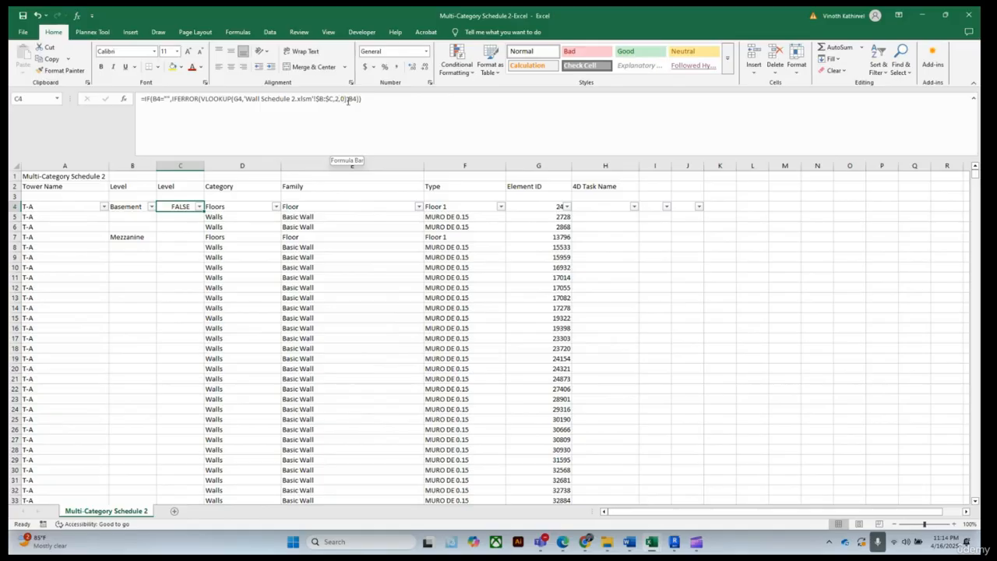
pyautogui.click(202, 99)
pyautogui.press('BackSpace')
pyautogui.press('BackSpace')
pyautogui.press('BackSpace')
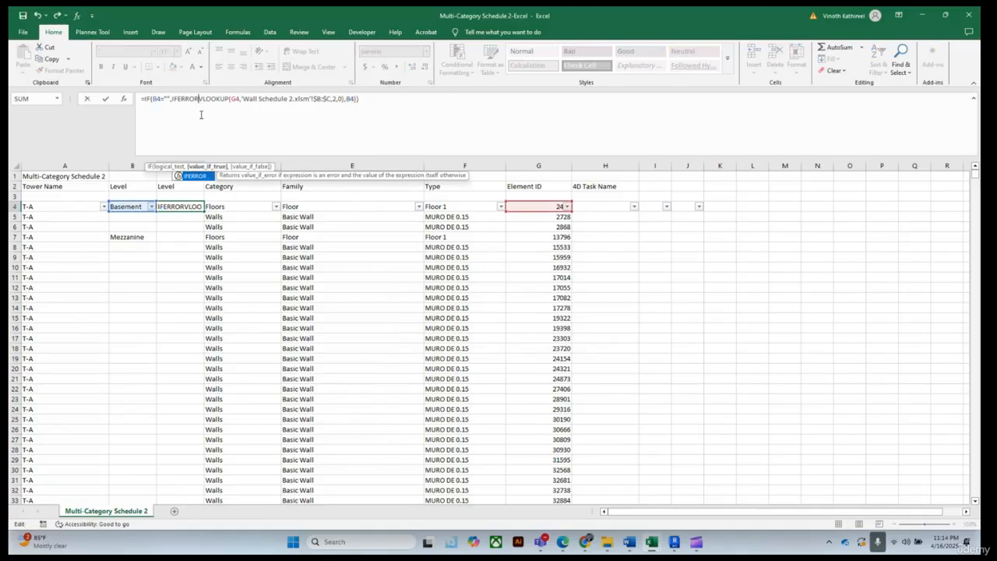
pyautogui.press('BackSpace')
pyautogui.press('BackSpace')
pyautogui.press('BackSpace')
pyautogui.press('BackSpace')
pyautogui.press('BackSpace')
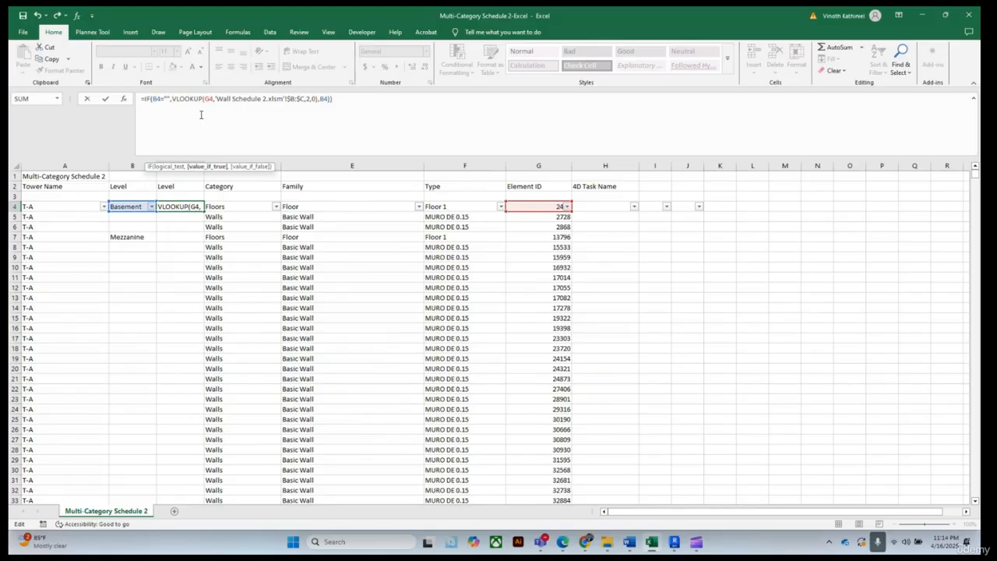
pyautogui.press('Return')
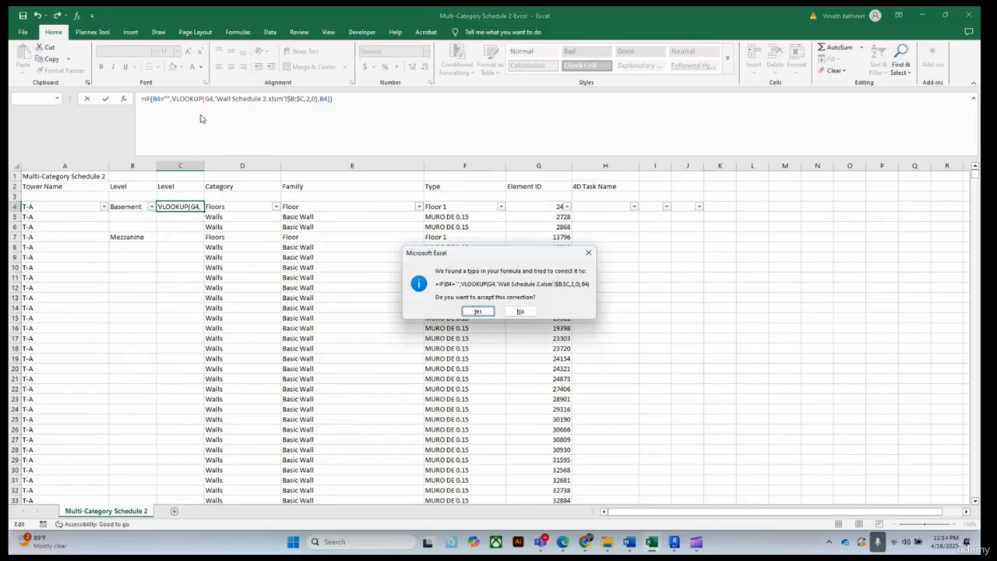
pyautogui.click(477, 310)
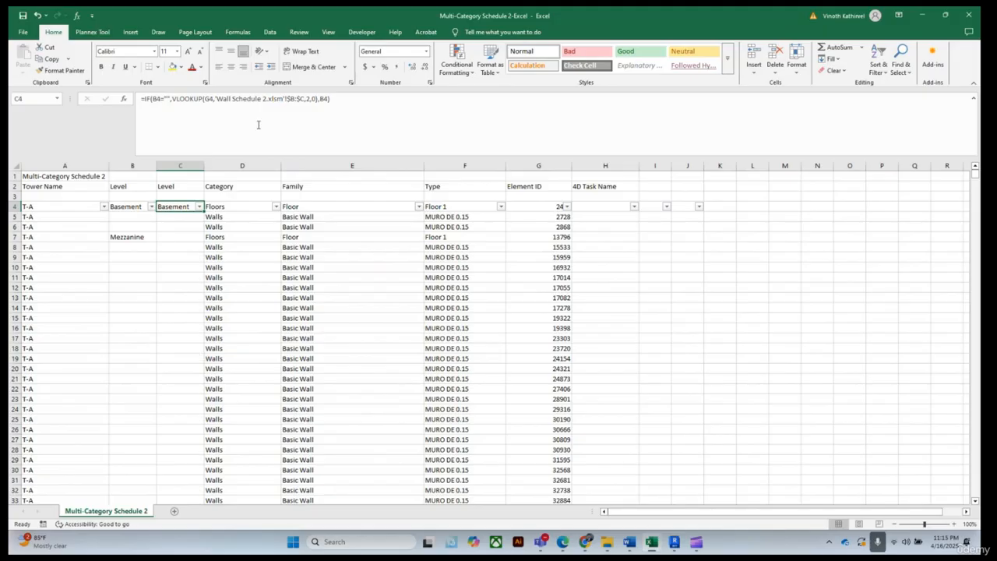
pyautogui.click(172, 99)
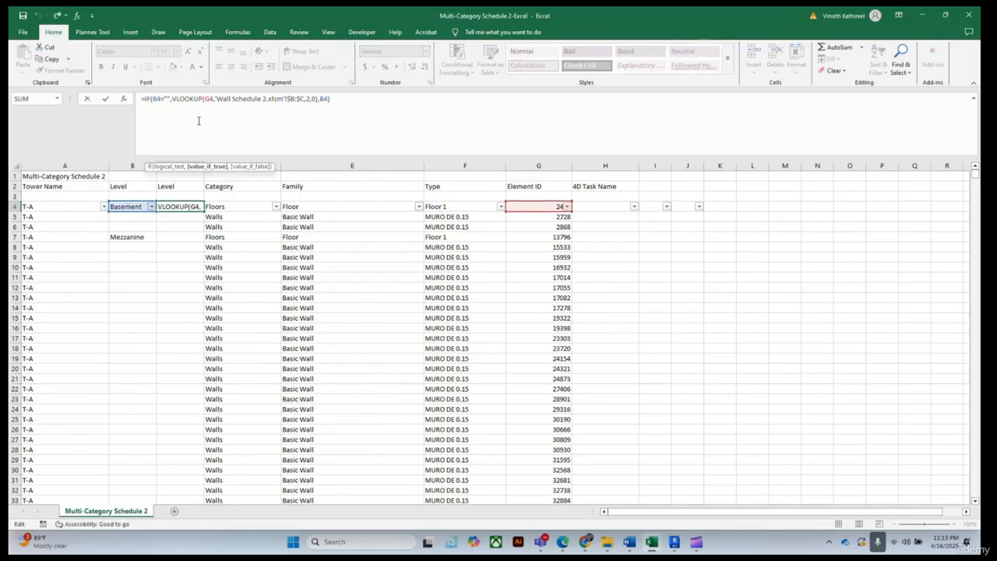
# Wrap C4's VLOOKUP in IFERROR with an empty-string fallback, keeping B4 as the IF's false result
pyautogui.write('I')
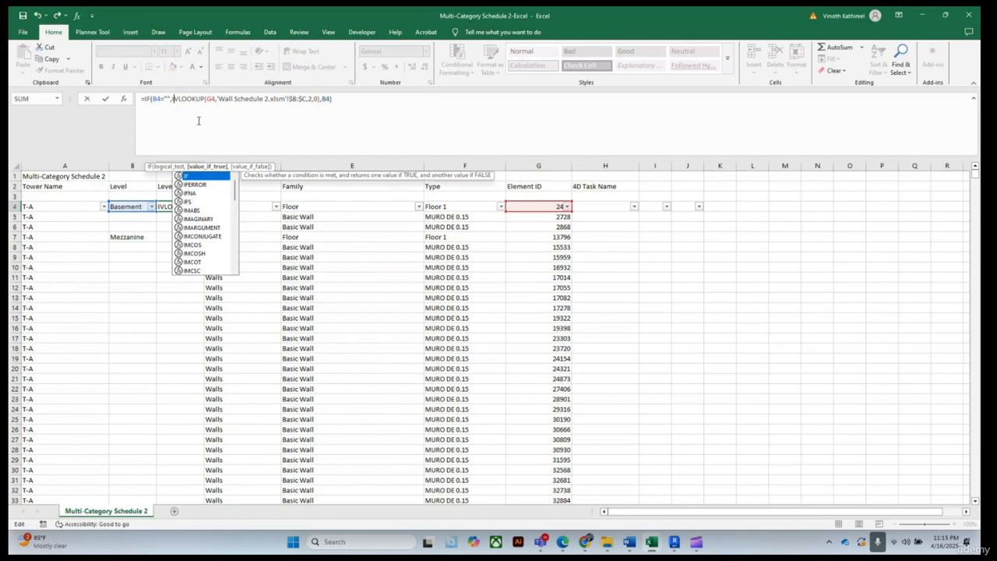
pyautogui.write('F')
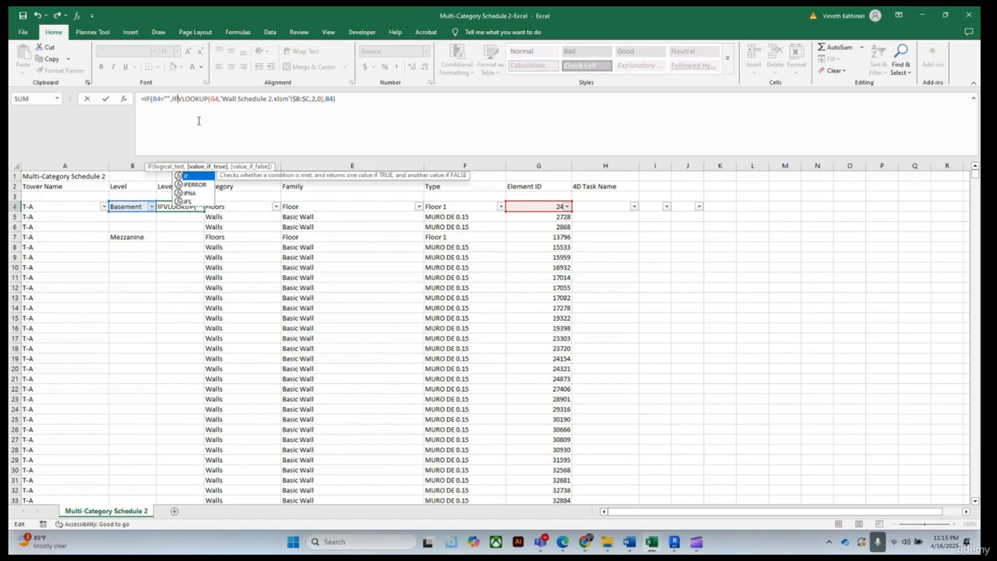
pyautogui.click(195, 185)
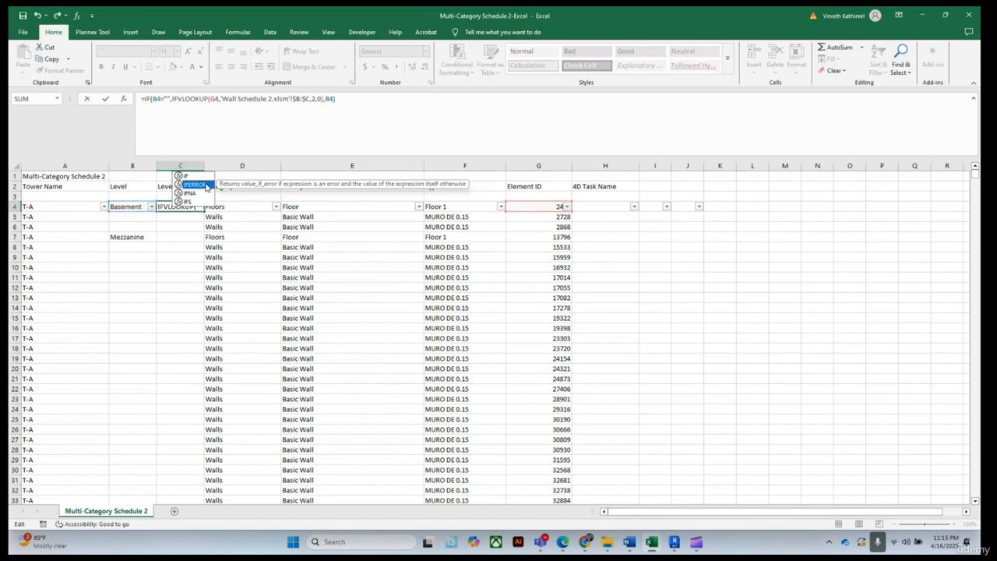
pyautogui.doubleClick(205, 185)
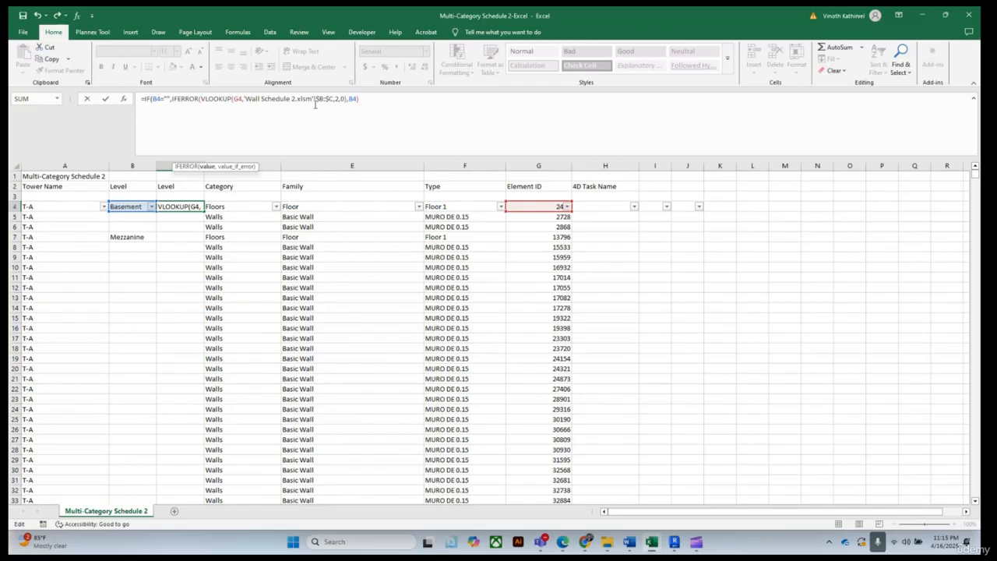
pyautogui.click(345, 98)
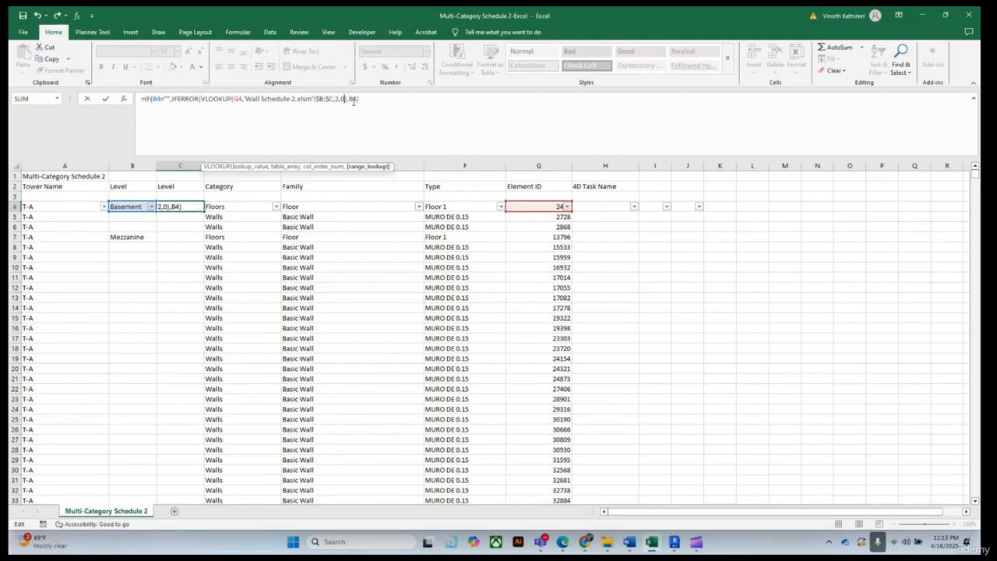
pyautogui.click(348, 99)
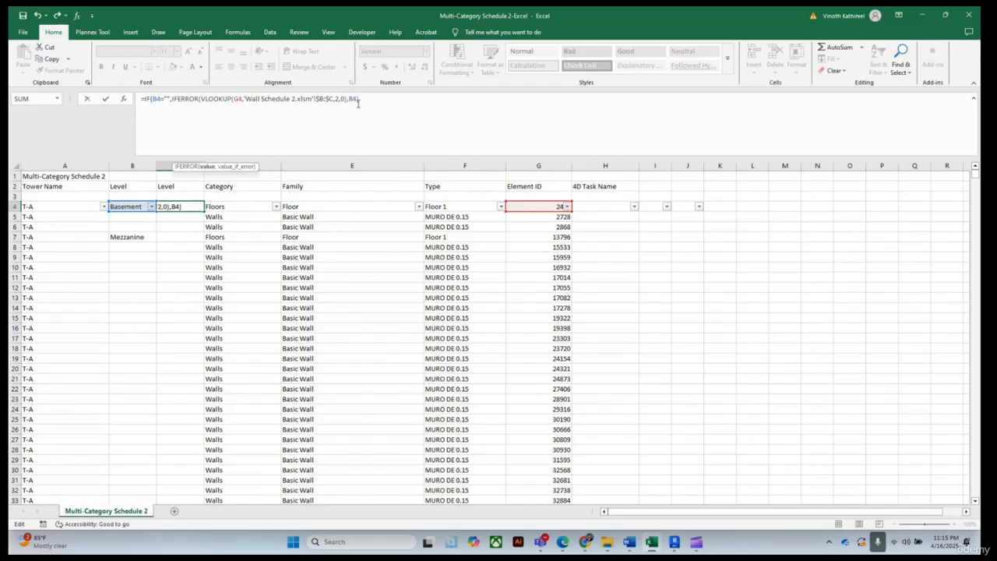
pyautogui.write(',""),')
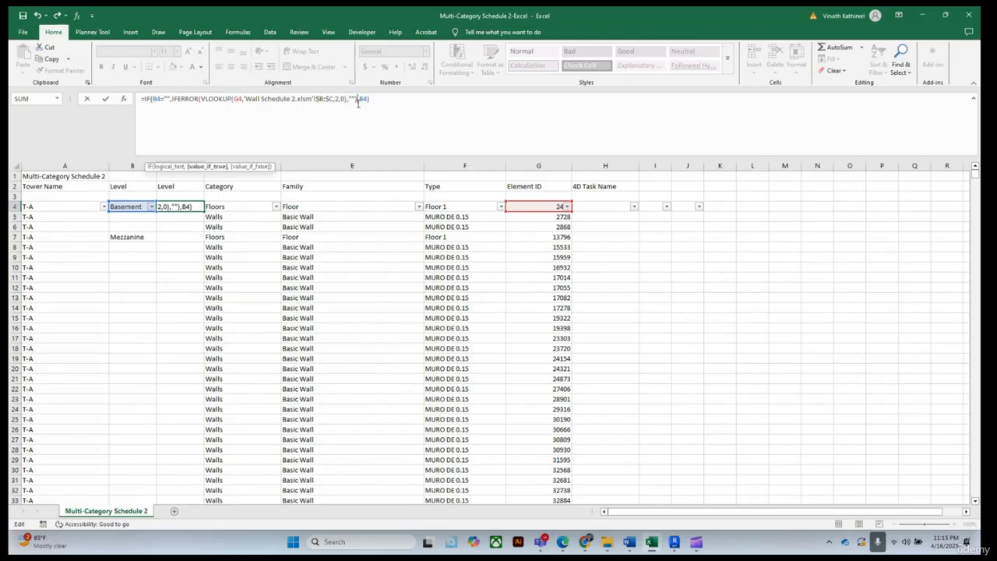
pyautogui.press('Return')
# Fill C4's level formula down the whole of column C
pyautogui.moveTo(193, 316); pyautogui.dragTo(189, 308)
pyautogui.click(179, 208)
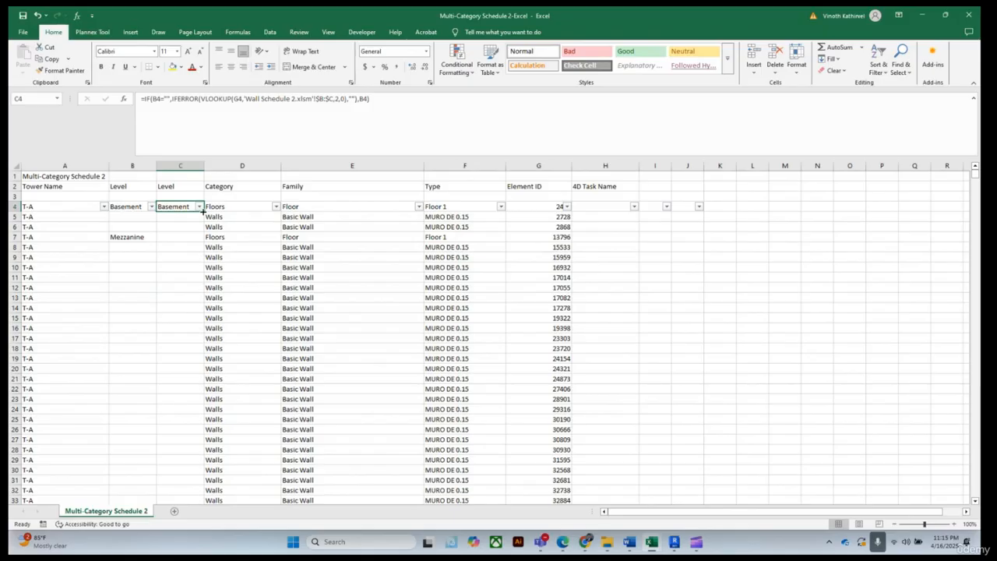
pyautogui.doubleClick(203, 210)
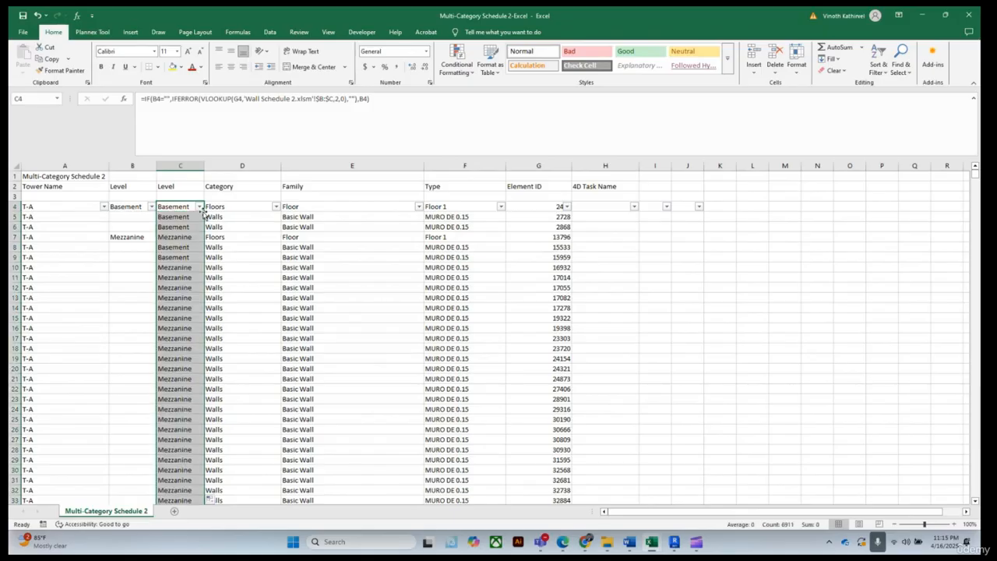
# Delete the empty row 3 between the column headers and the filtered data
pyautogui.click(706, 366)
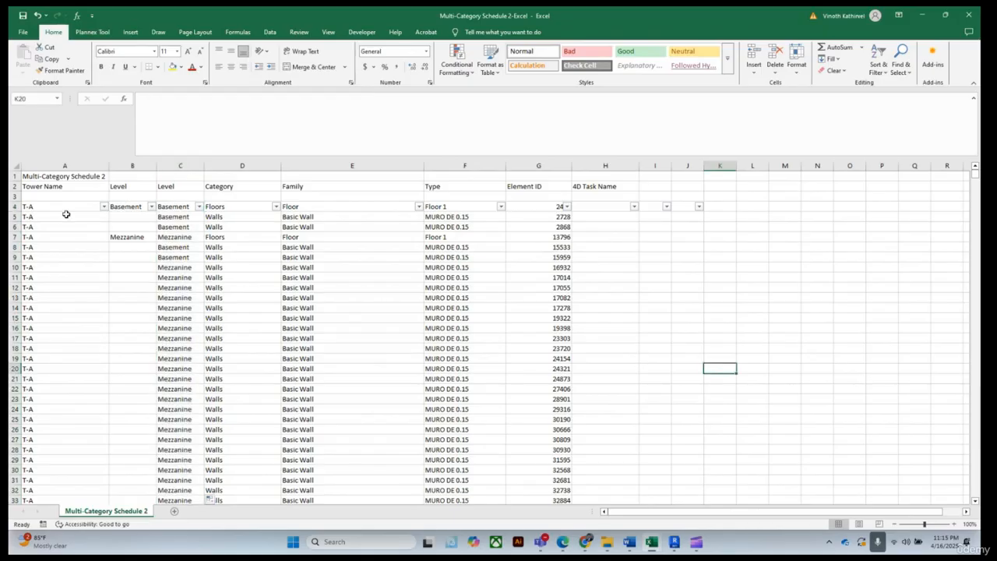
pyautogui.click(12, 197)
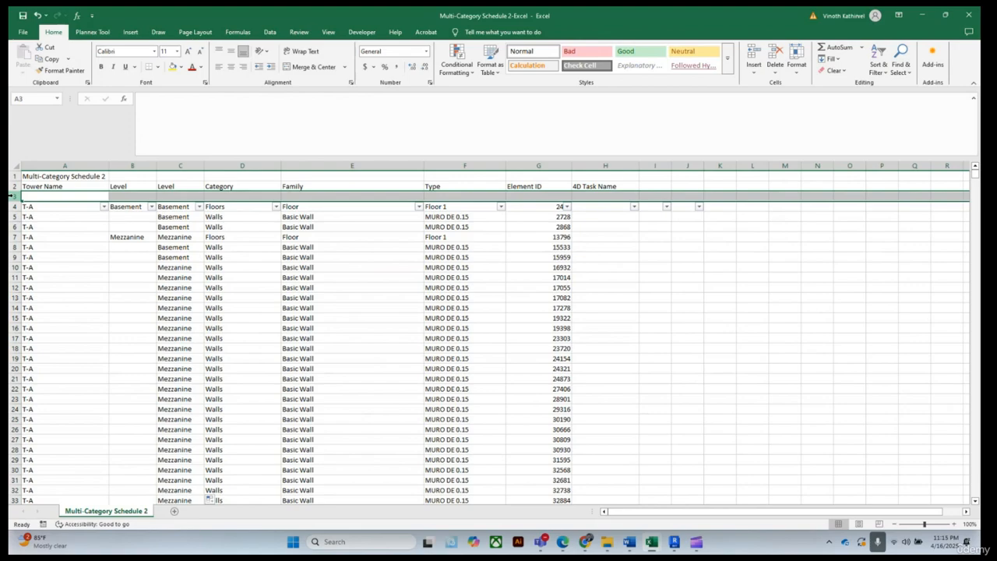
pyautogui.rightClick(12, 197)
pyautogui.click(35, 281)
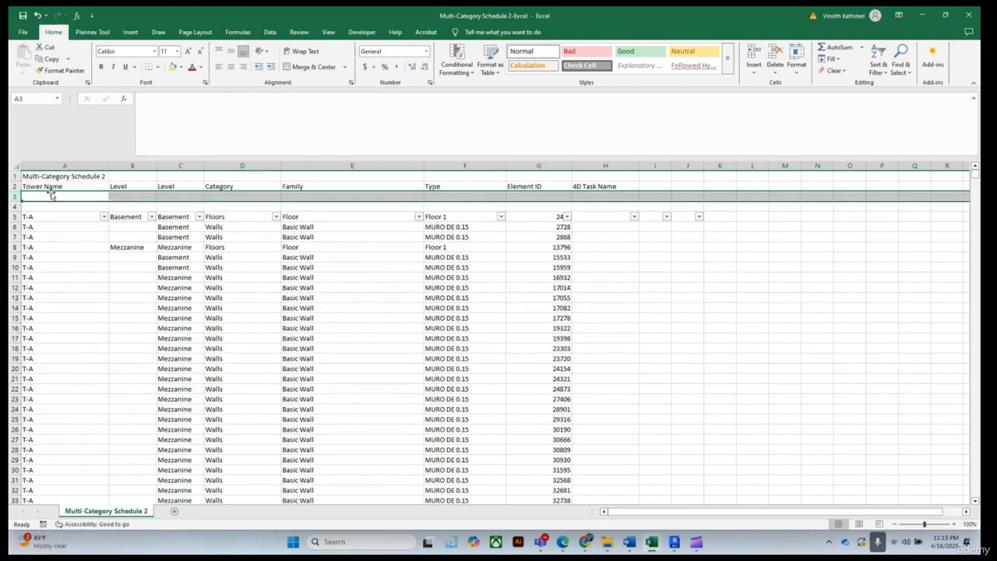
pyautogui.rightClick(11, 198)
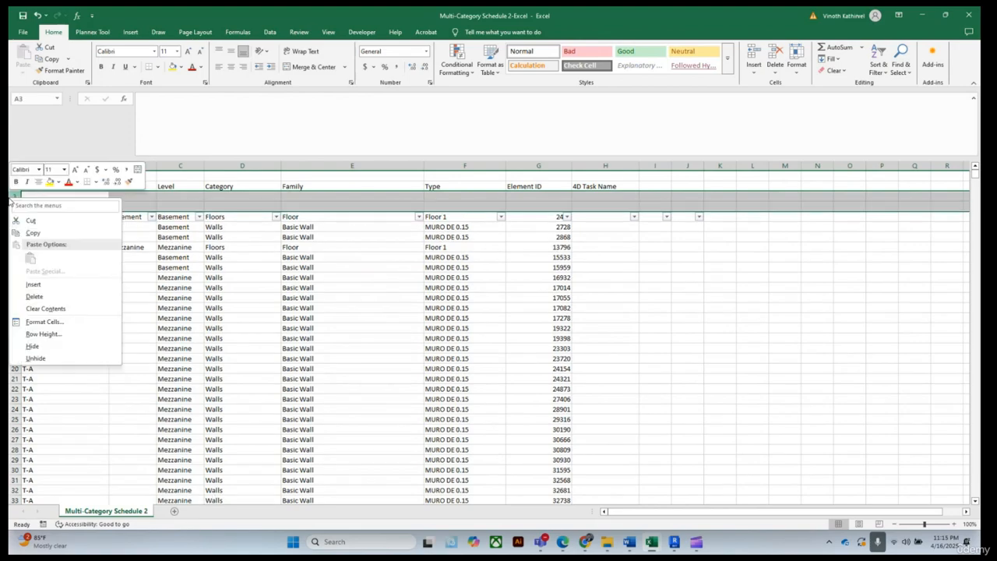
pyautogui.click(34, 296)
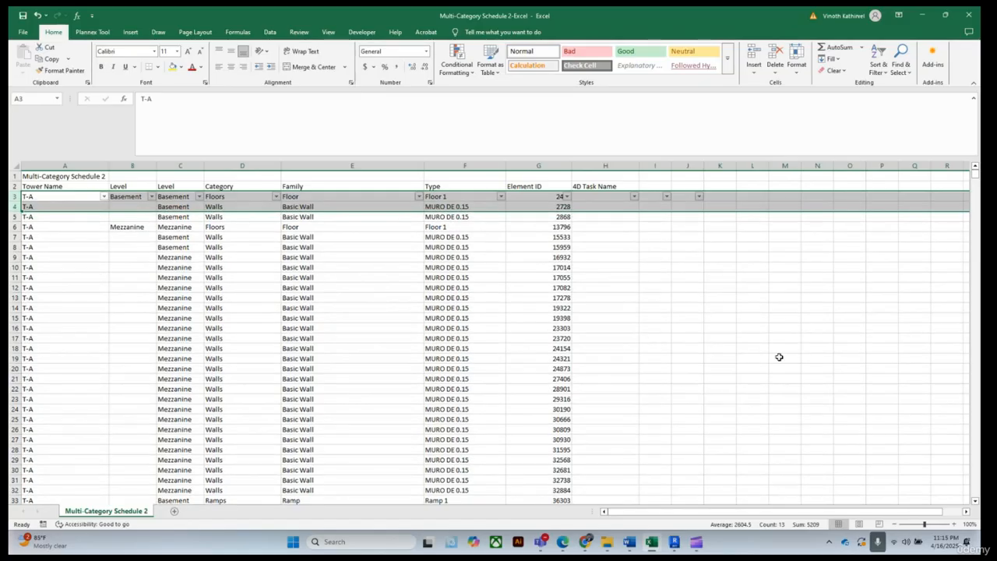
# Filter column C's Level to show only (Blanks)
pyautogui.click(779, 357)
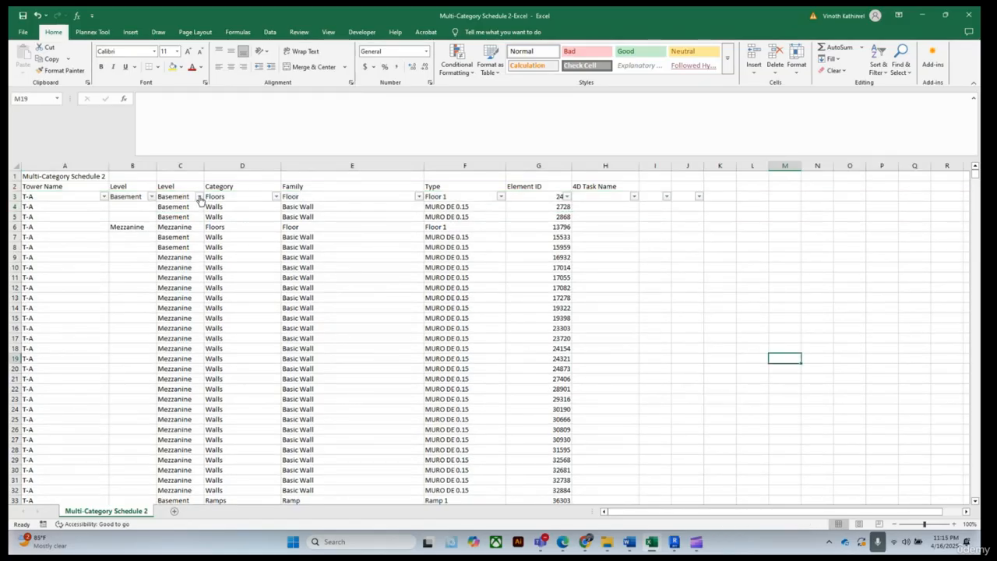
pyautogui.click(199, 196)
pyautogui.scroll(-2, 113, 345)
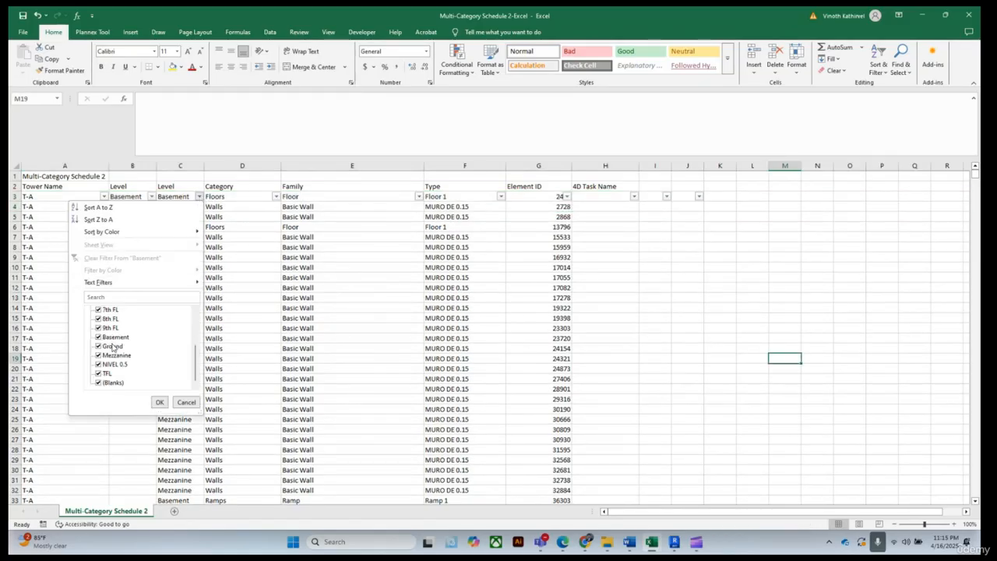
pyautogui.scroll(3, 107, 336)
pyautogui.click(97, 310)
pyautogui.scroll(-4, 102, 343)
pyautogui.click(98, 382)
pyautogui.click(159, 402)
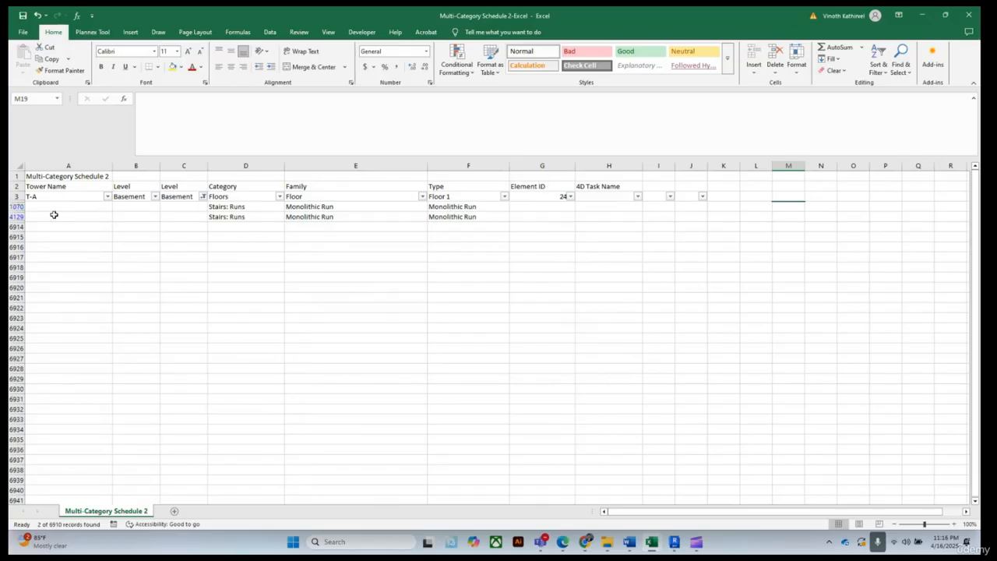
# Delete the two filtered Stairs: Runs rows that have no level
pyautogui.click(17, 206)
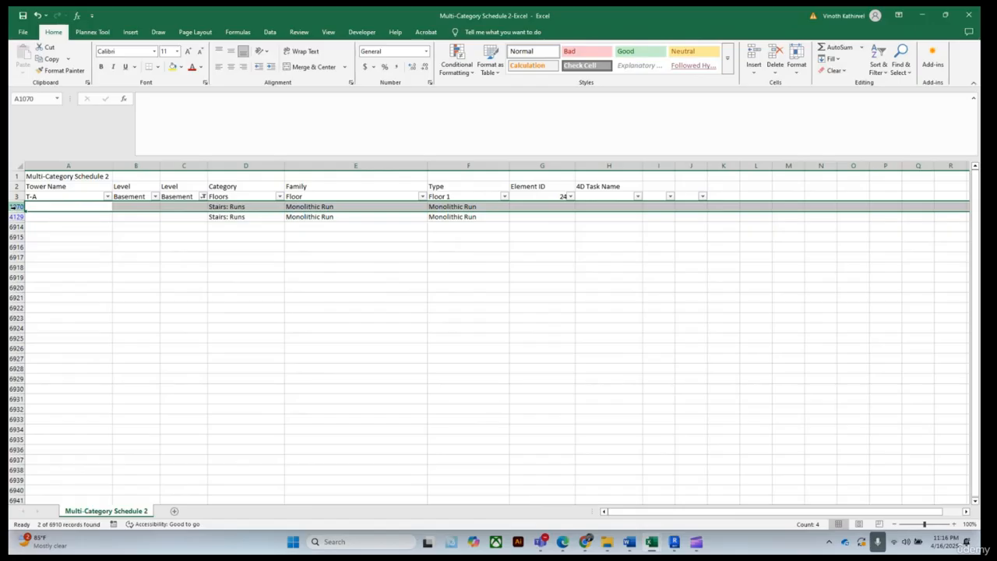
pyautogui.rightClick(18, 206)
pyautogui.click(54, 305)
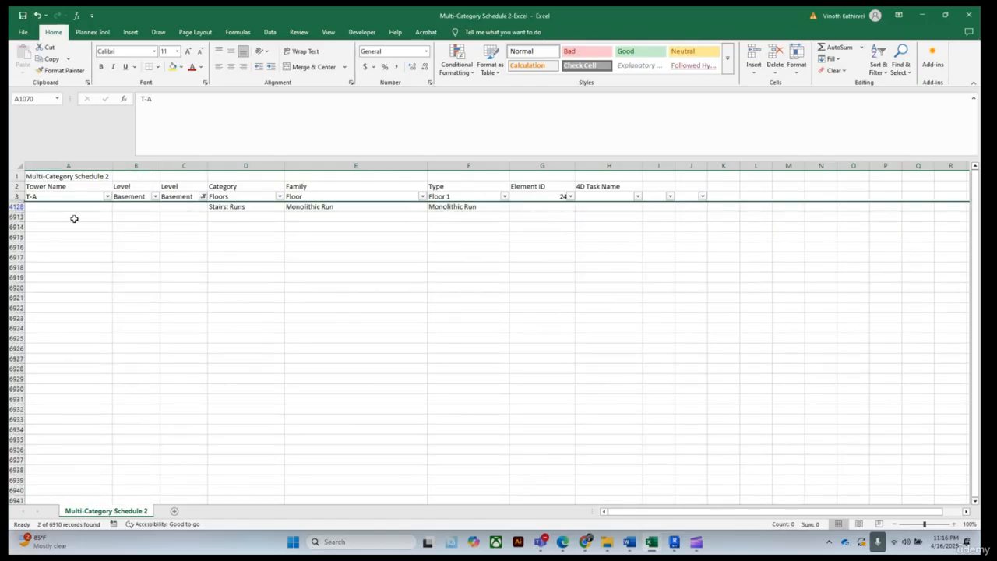
pyautogui.click(17, 196)
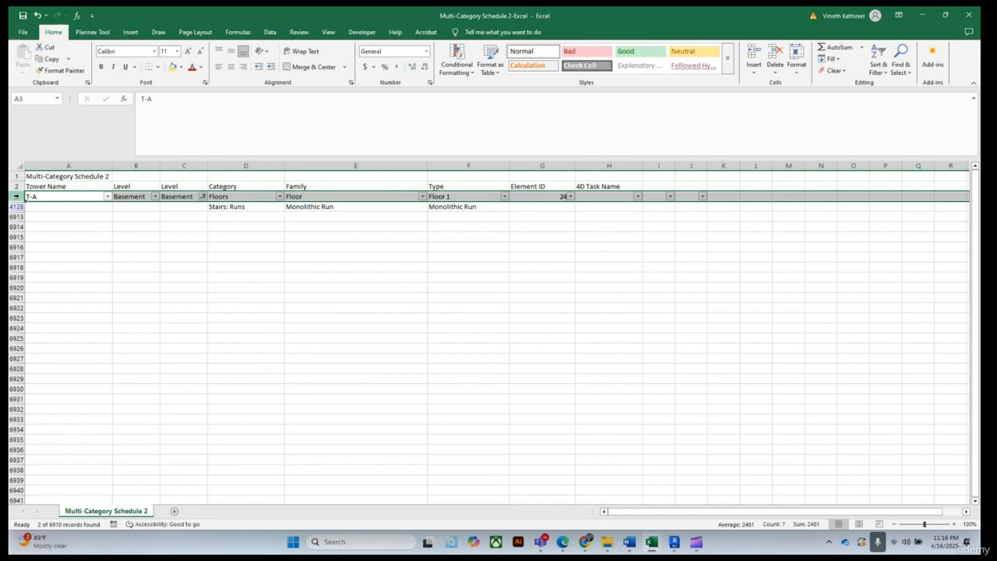
pyautogui.click(131, 263)
pyautogui.click(18, 206)
pyautogui.rightClick(18, 206)
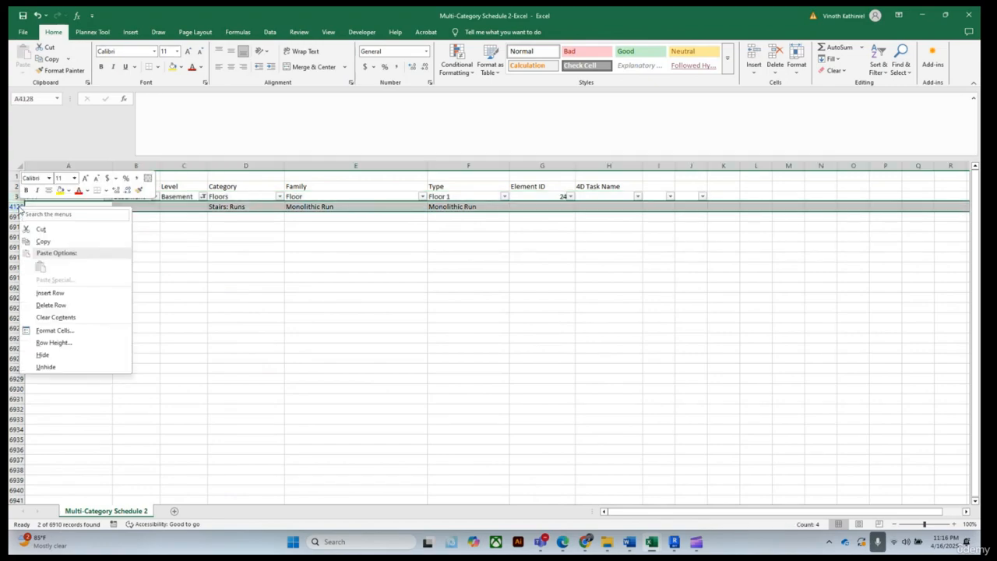
pyautogui.click(52, 306)
pyautogui.click(383, 299)
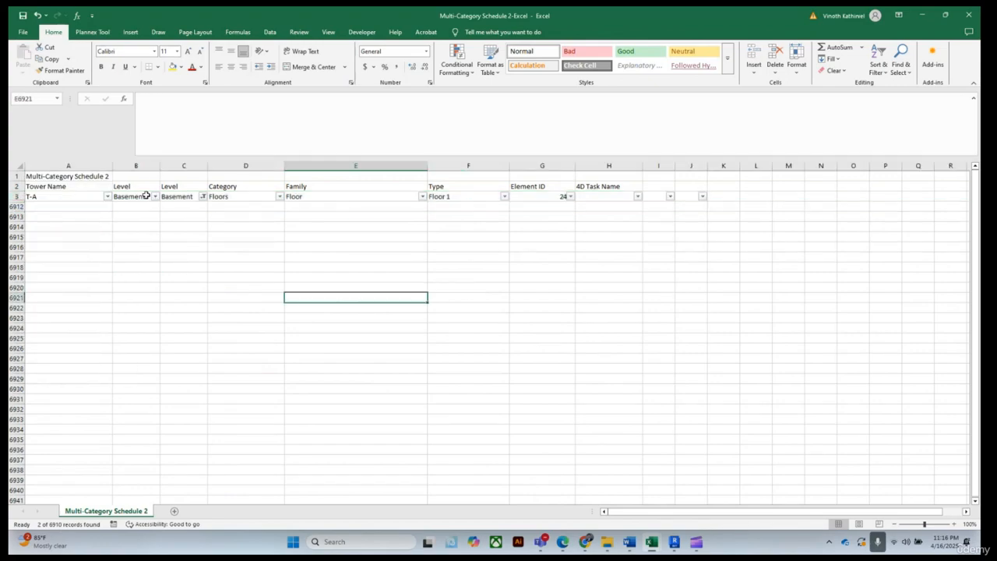
# Filter column C's Level to show only the 0 values
pyautogui.click(202, 197)
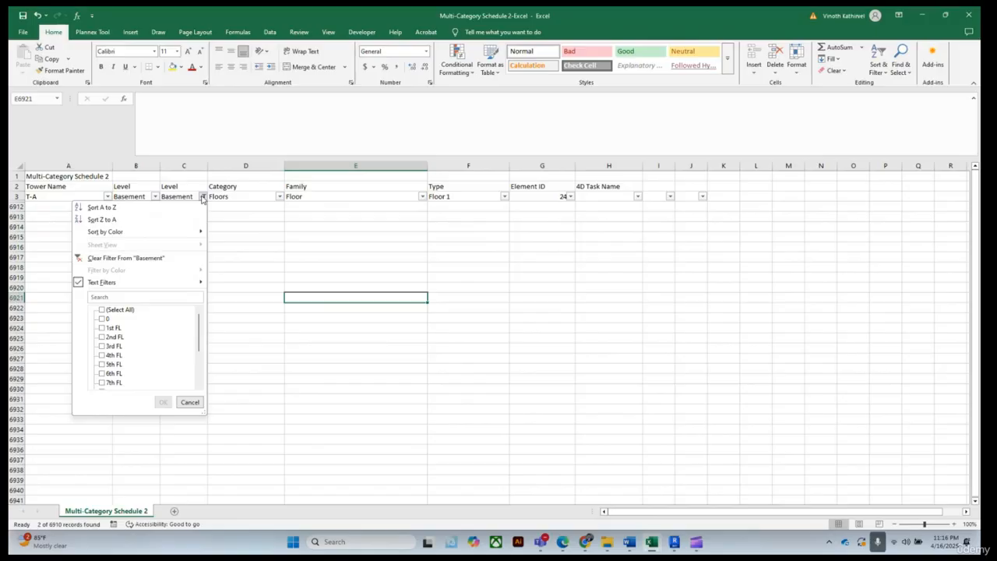
pyautogui.click(102, 310)
pyautogui.click(102, 310)
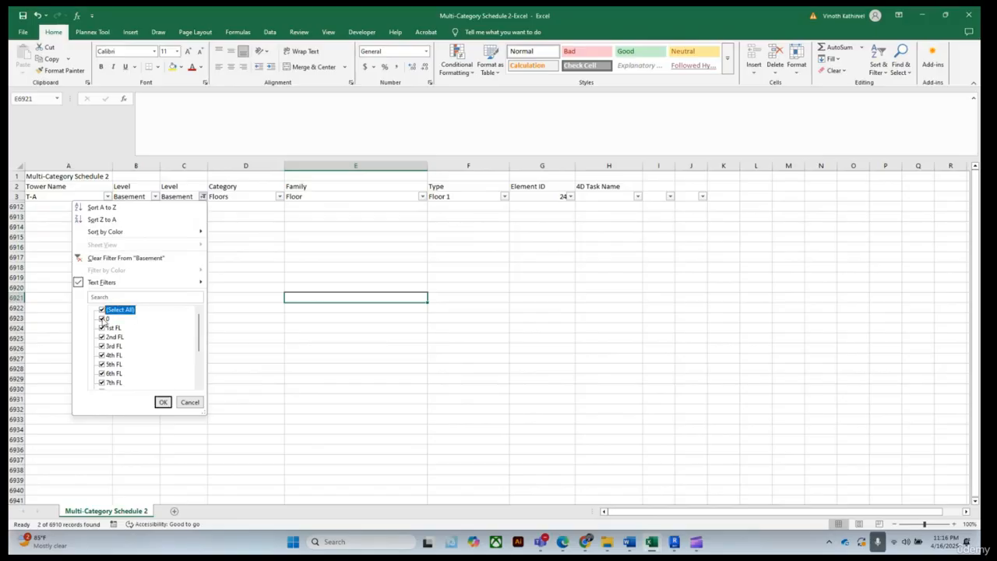
pyautogui.click(102, 310)
pyautogui.click(102, 318)
pyautogui.click(163, 402)
# Clear all the filtered 0 values in column C
pyautogui.moveTo(179, 206); pyautogui.dragTo(178, 379)
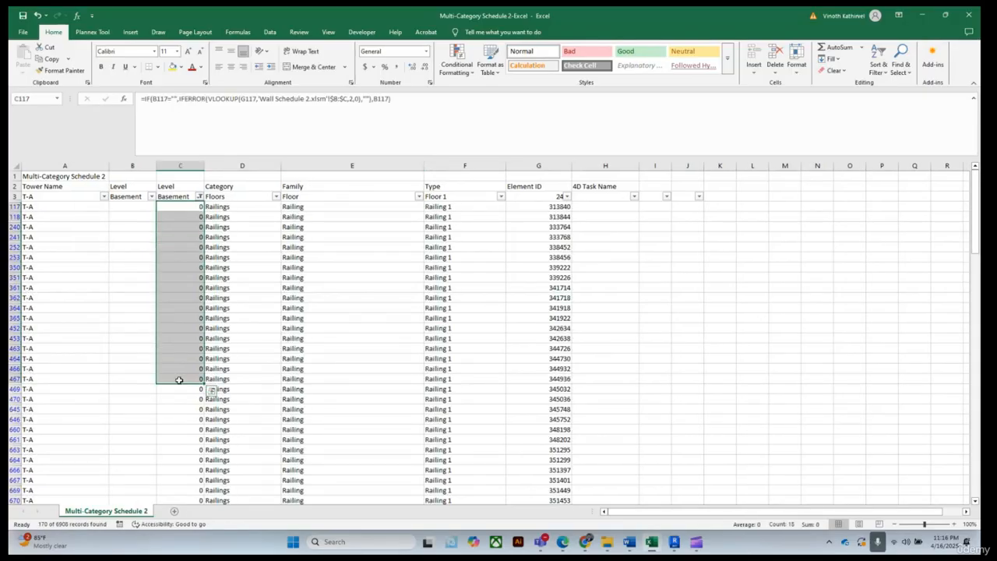
pyautogui.hotkey('ctrl', 'shift', 'Down')
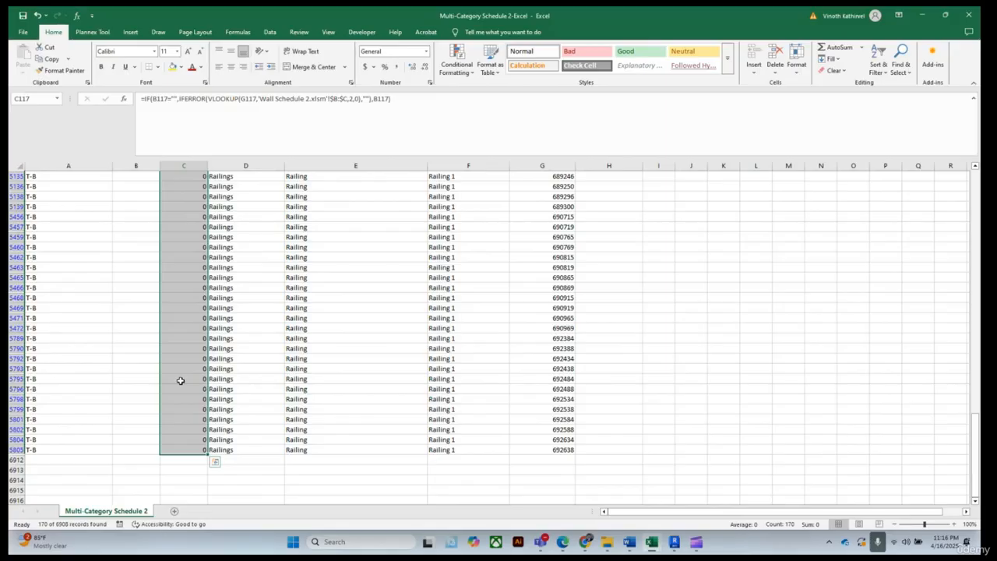
pyautogui.press('Delete')
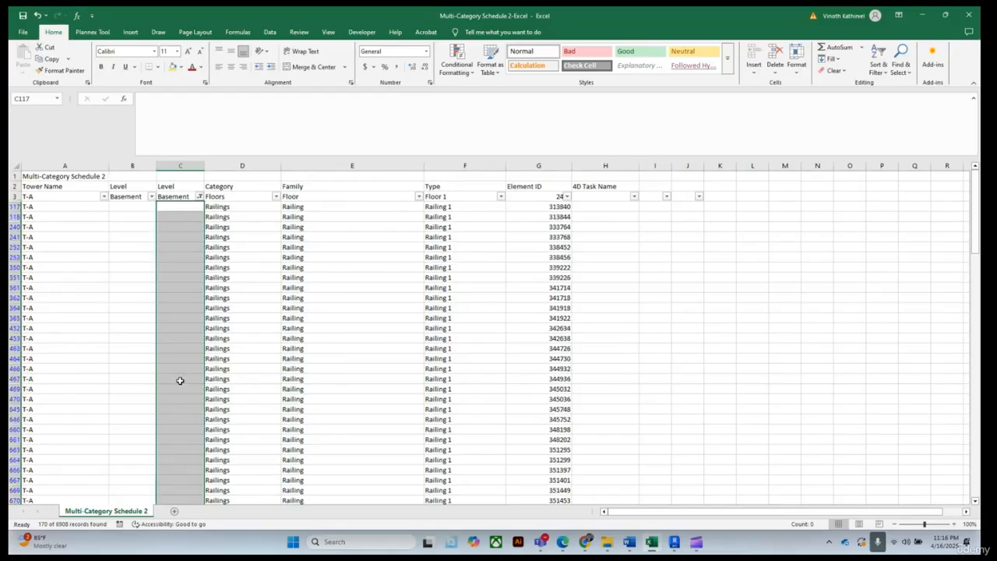
# Clear the filter from column C's Level so all rows show again
pyautogui.click(199, 196)
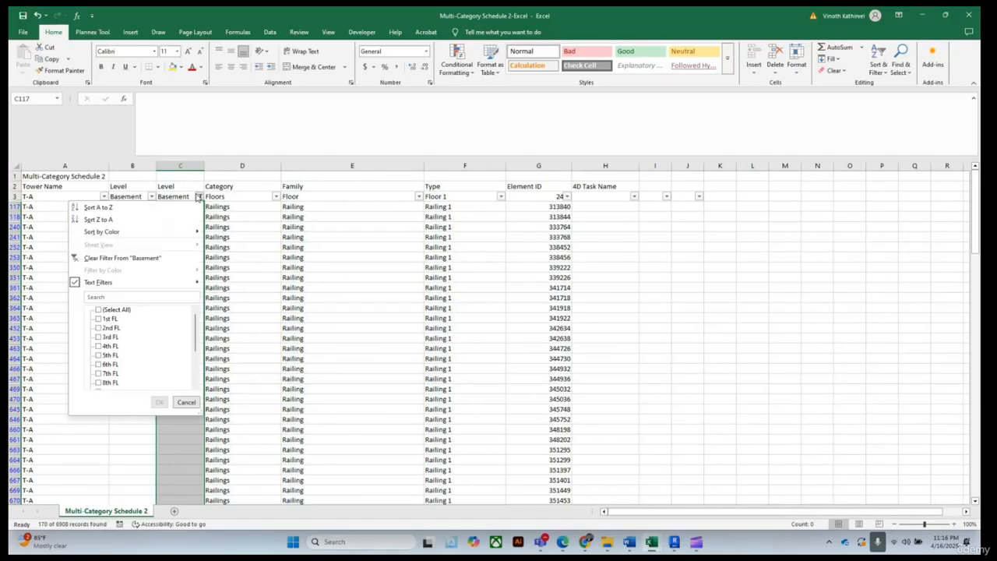
pyautogui.click(105, 258)
pyautogui.click(199, 197)
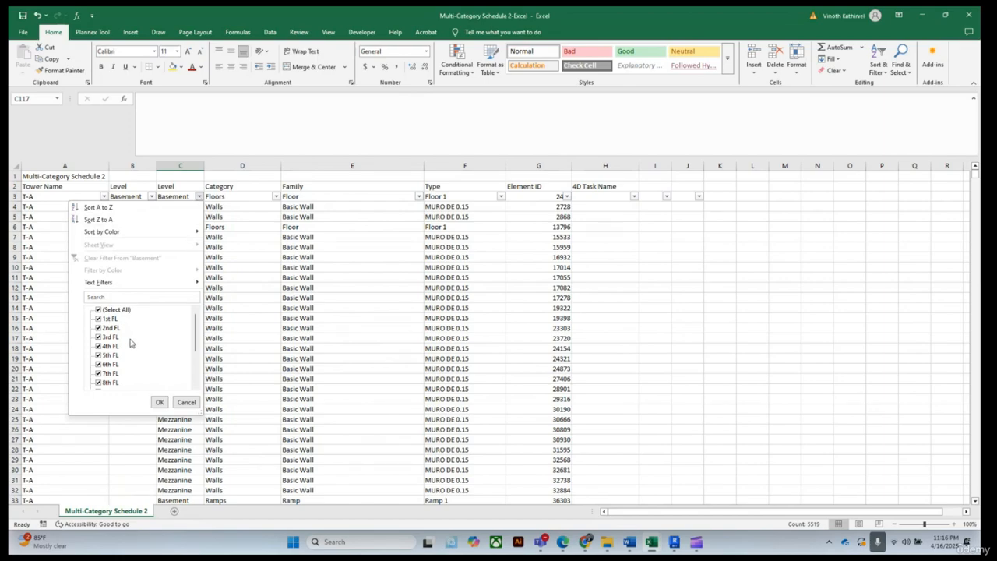
pyautogui.scroll(-1, 130, 348)
pyautogui.scroll(-1, 122, 363)
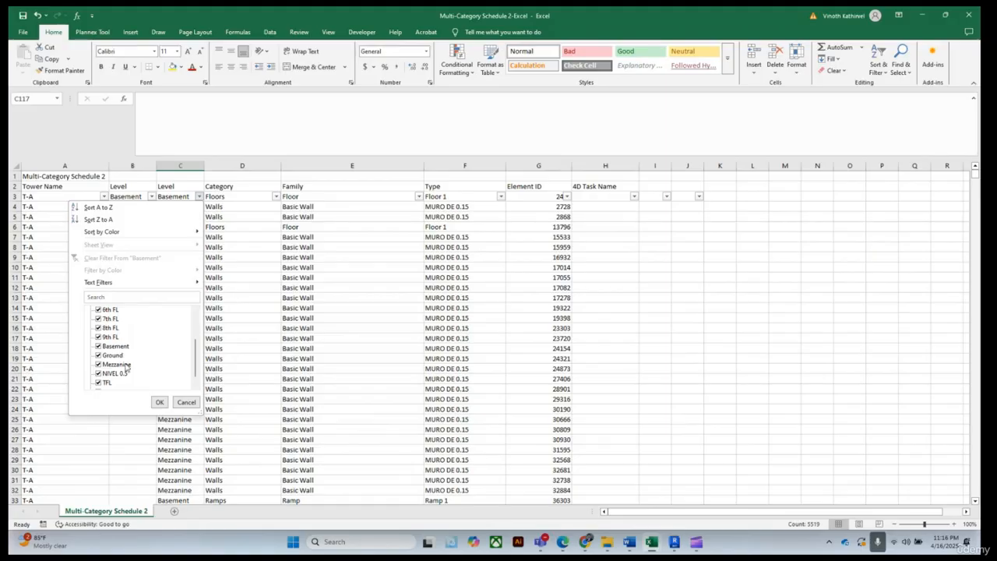
pyautogui.scroll(-1, 127, 376)
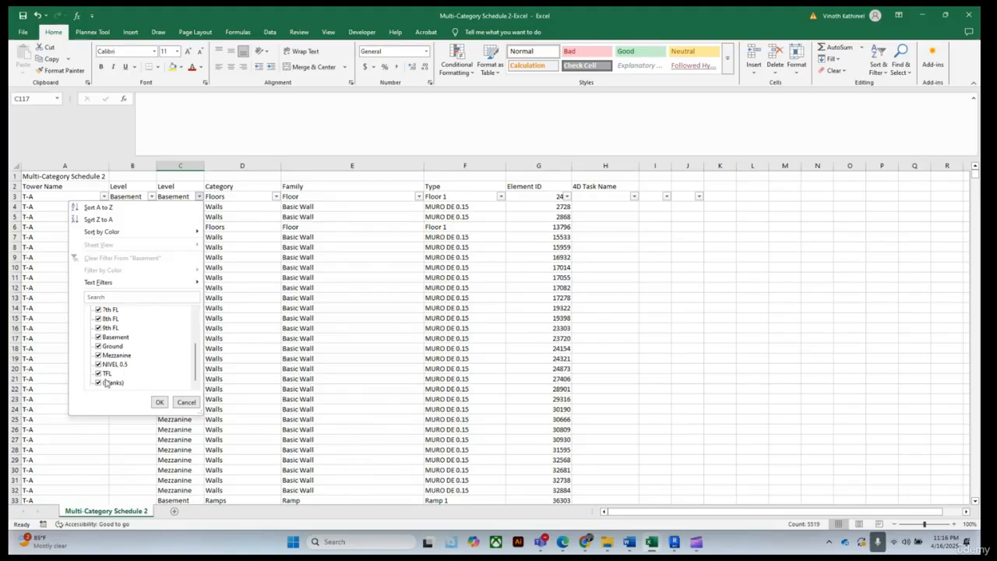
pyautogui.click(159, 402)
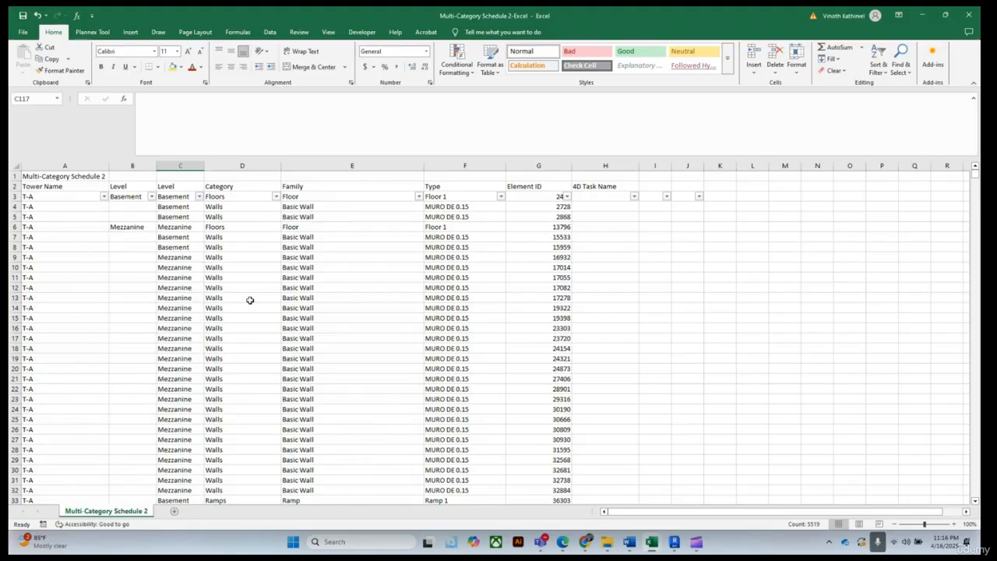
# Inspect the Level cells of the railing rows in column C
pyautogui.click(182, 188)
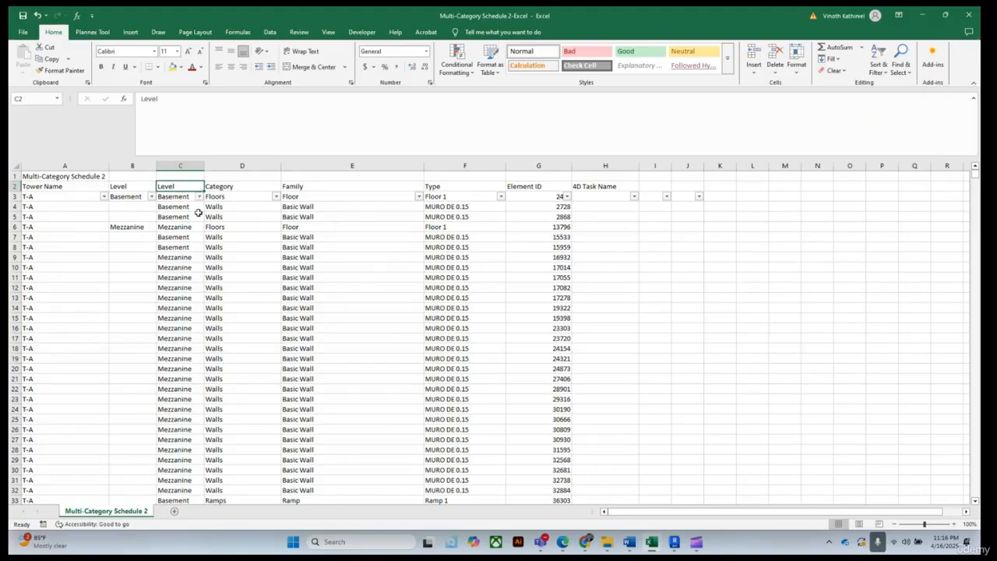
pyautogui.scroll(-20, 195, 234)
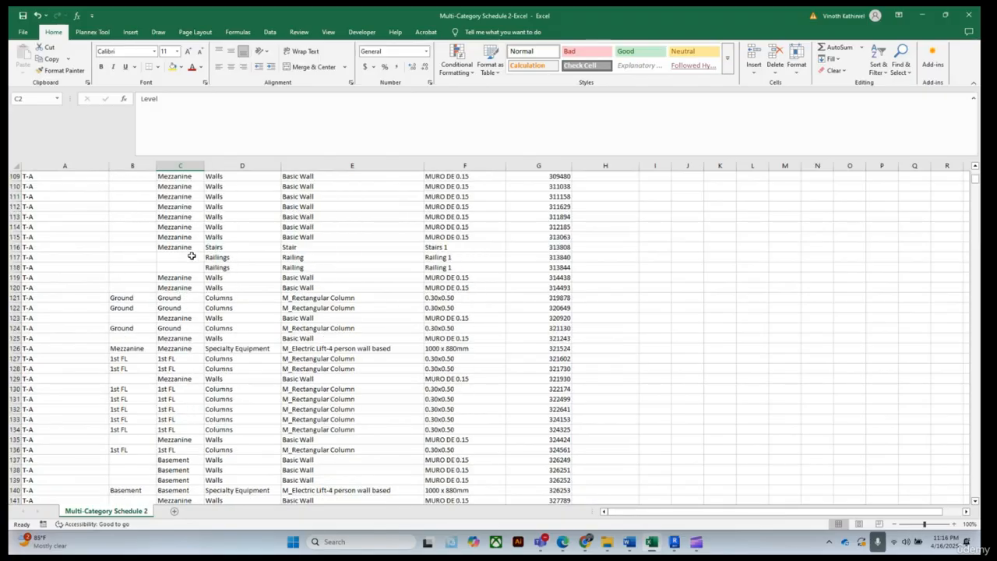
pyautogui.click(170, 260)
pyautogui.click(173, 267)
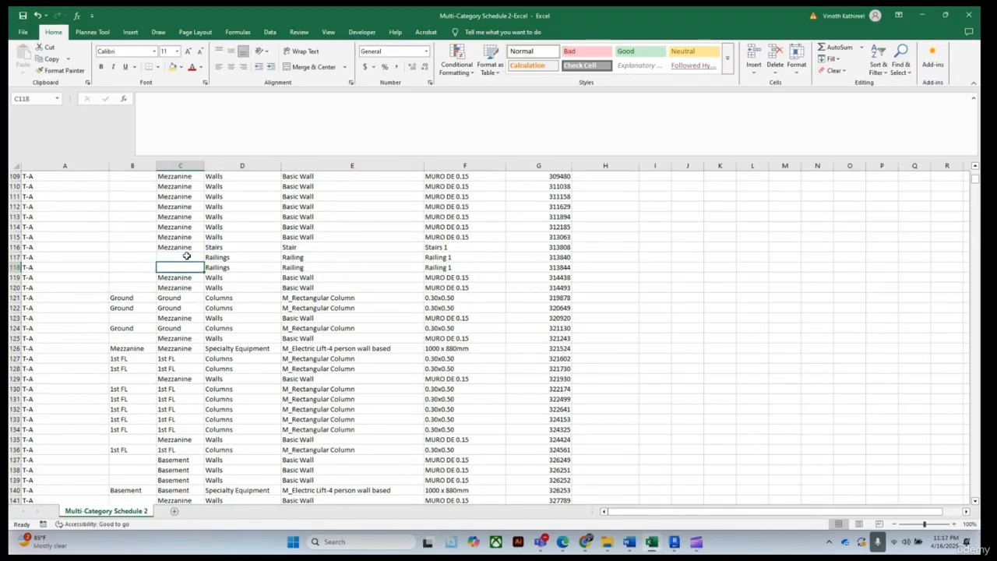
# Insert a new blank column before the Category column
pyautogui.click(169, 257)
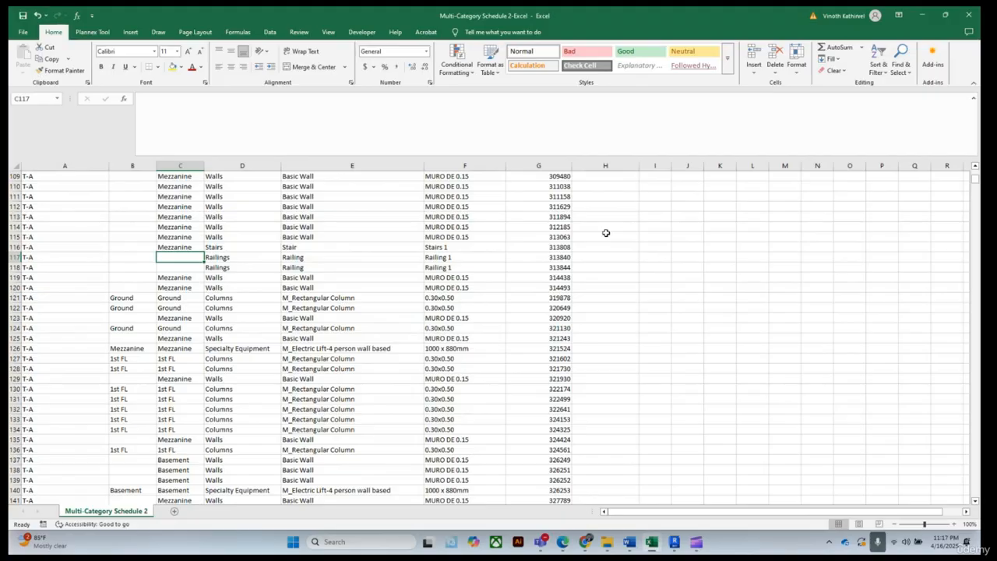
pyautogui.scroll(9, 156, 253)
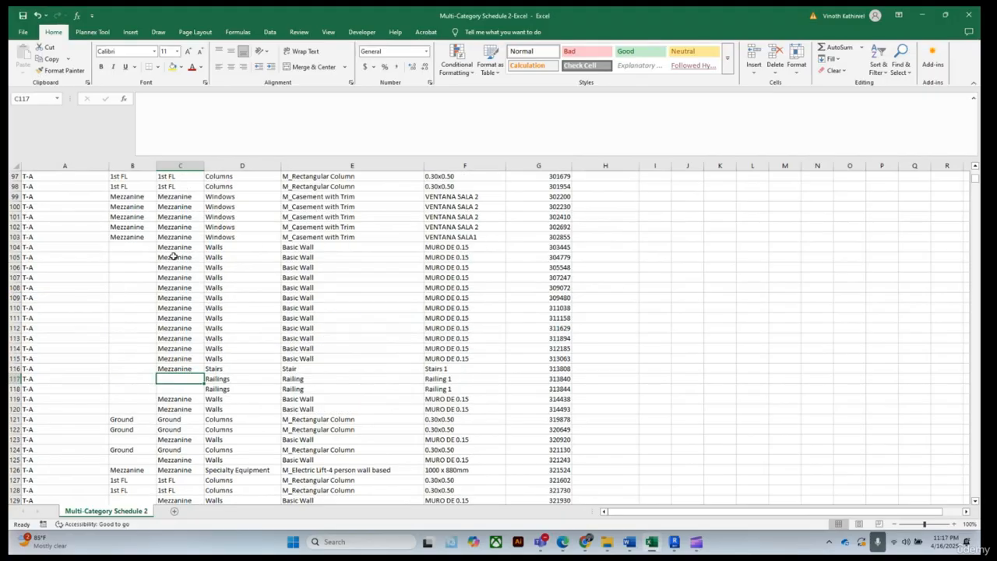
pyautogui.scroll(13, 171, 253)
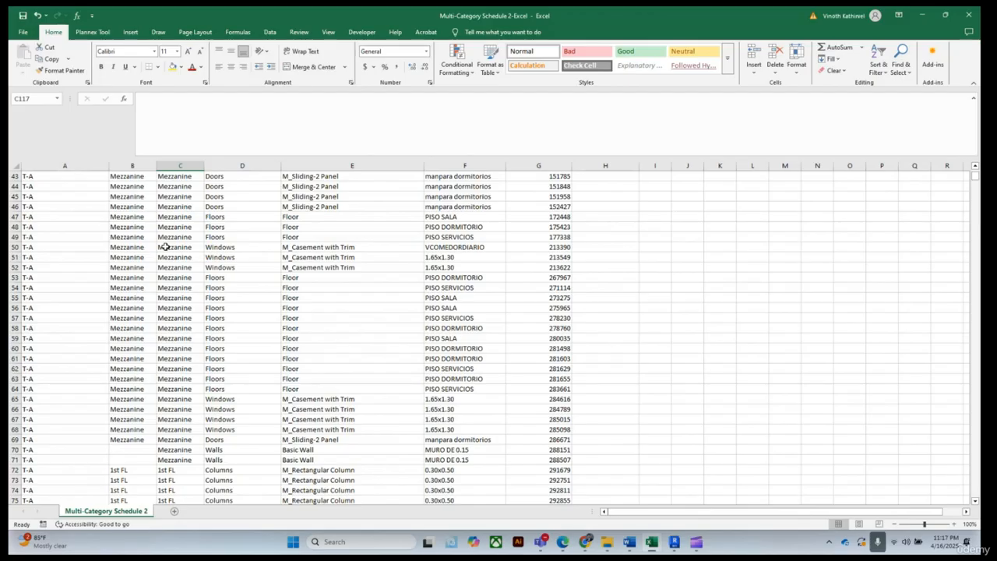
pyautogui.scroll(14, 180, 265)
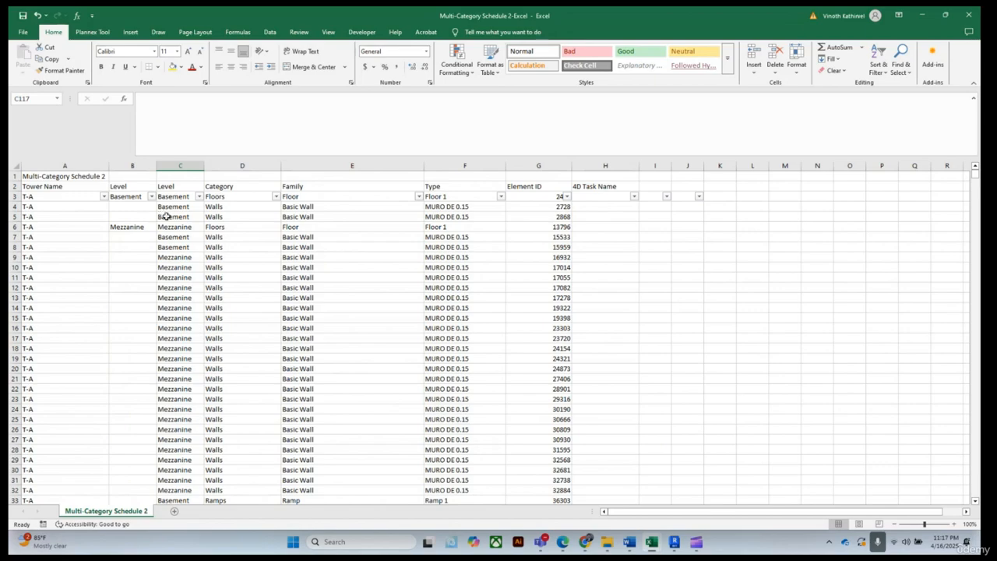
pyautogui.click(176, 187)
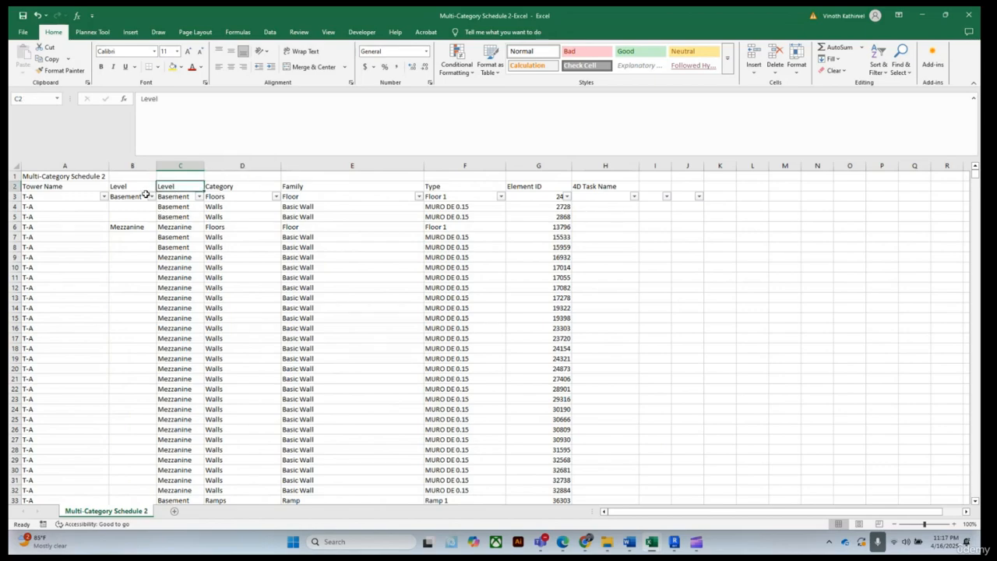
pyautogui.click(130, 189)
pyautogui.click(178, 187)
pyautogui.click(238, 165)
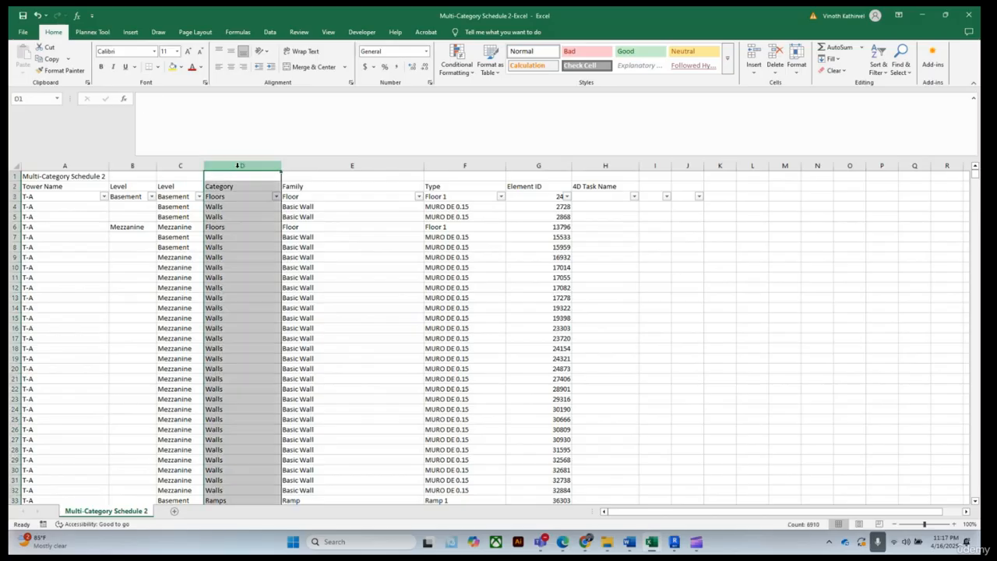
pyautogui.rightClick(238, 165)
pyautogui.click(251, 255)
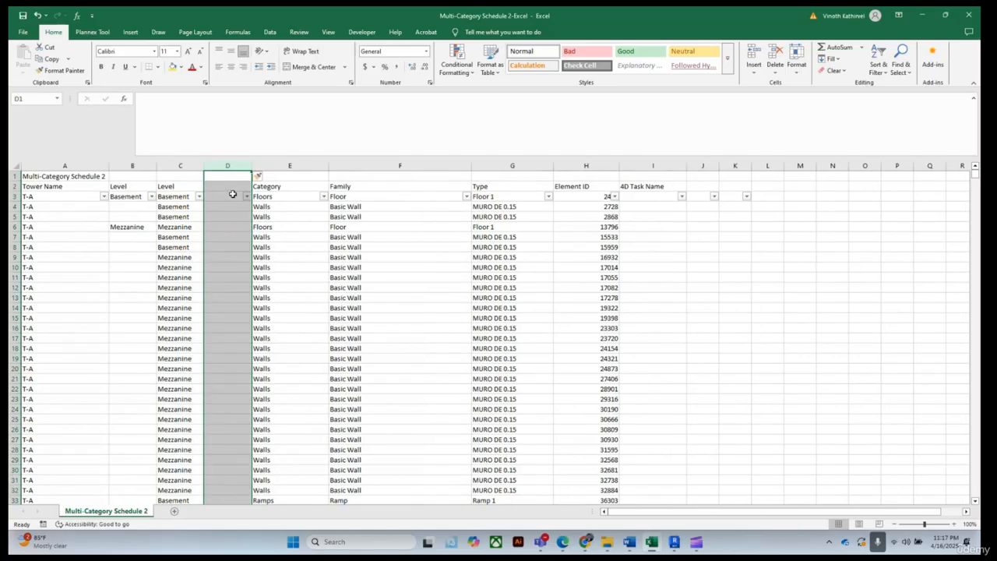
# Title the new column D with the header Level
pyautogui.click(231, 188)
pyautogui.write('Le')
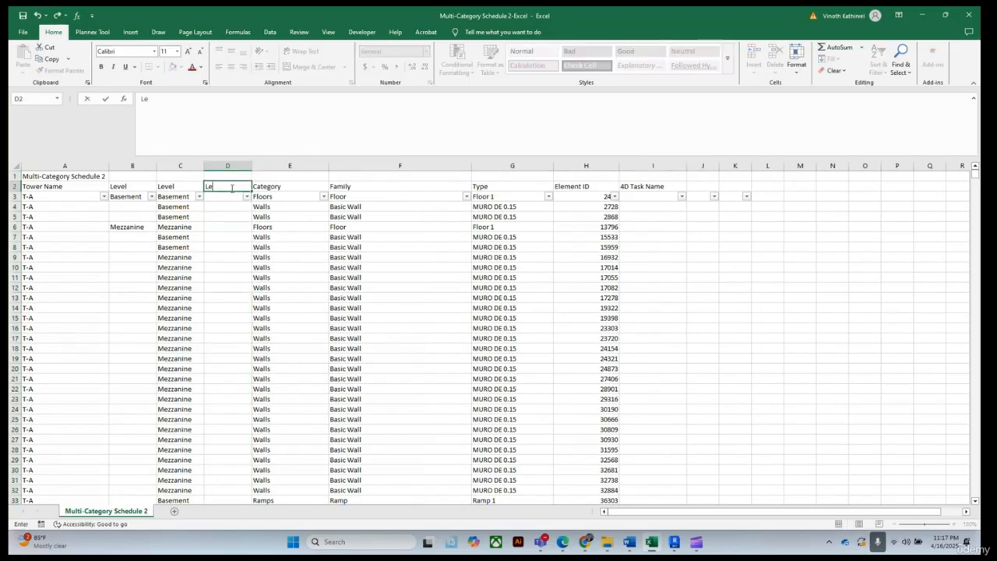
pyautogui.write('vel')
pyautogui.click(735, 295)
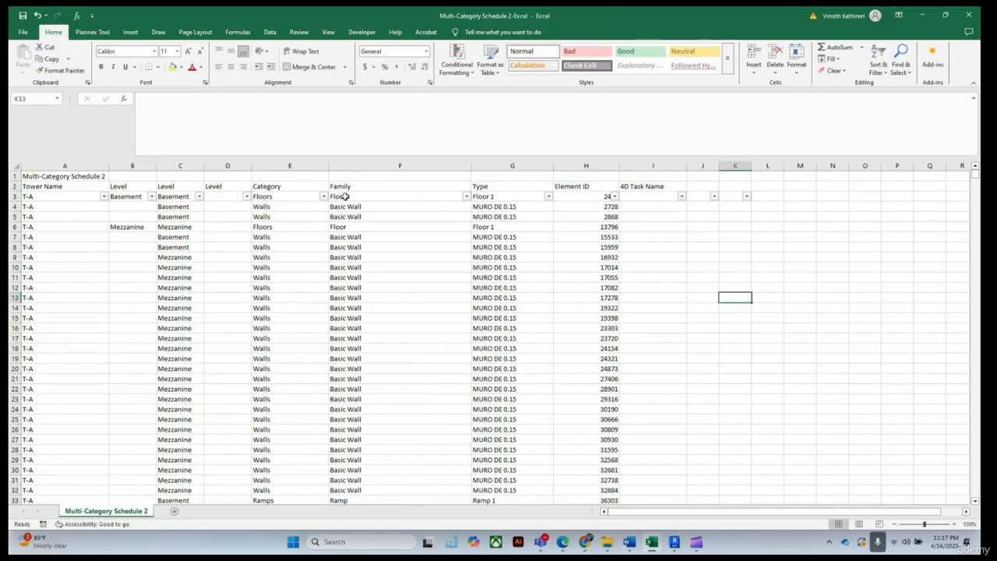
# Set cell D3 to equal the level in C3
pyautogui.click(221, 196)
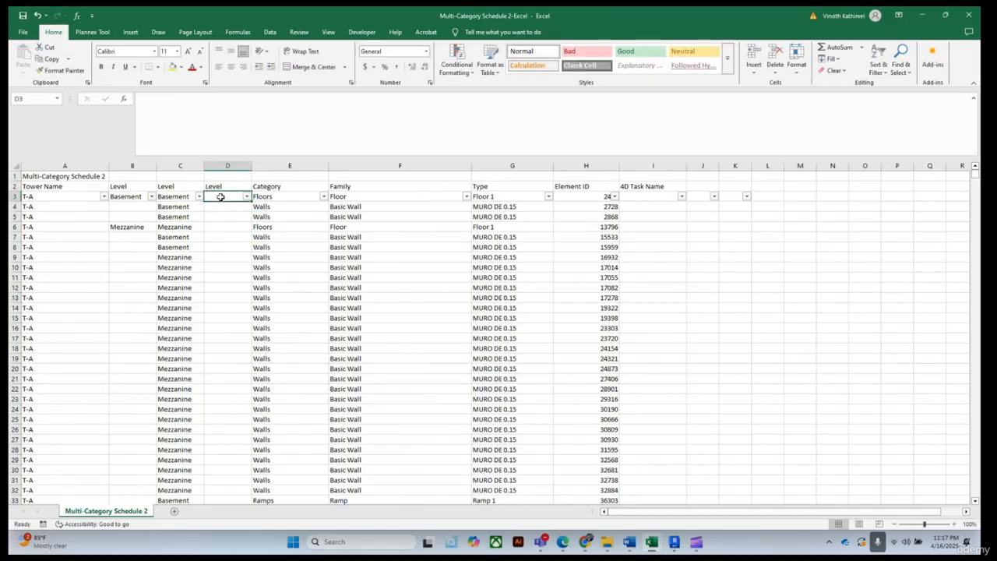
pyautogui.write('=')
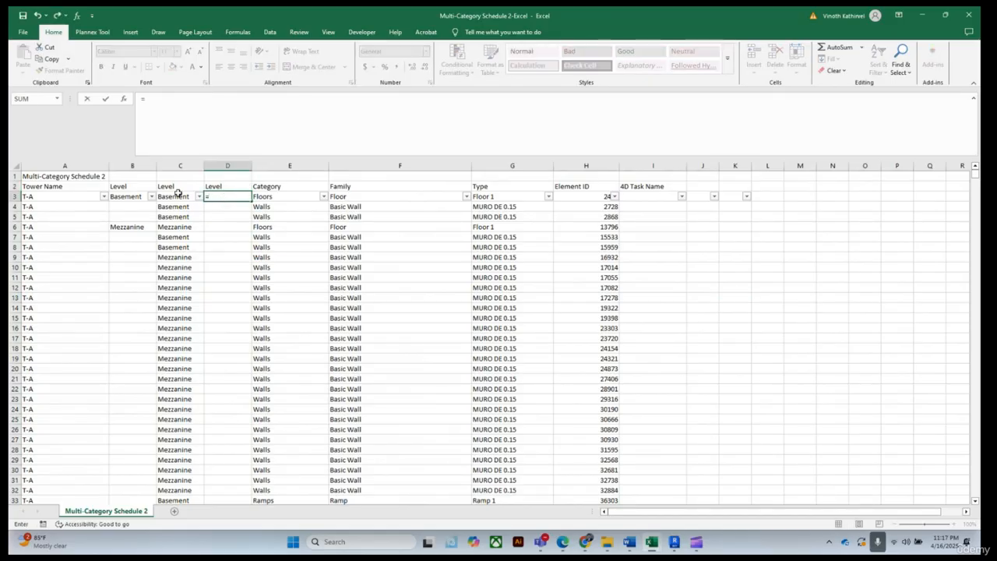
pyautogui.click(178, 196)
pyautogui.press('Return')
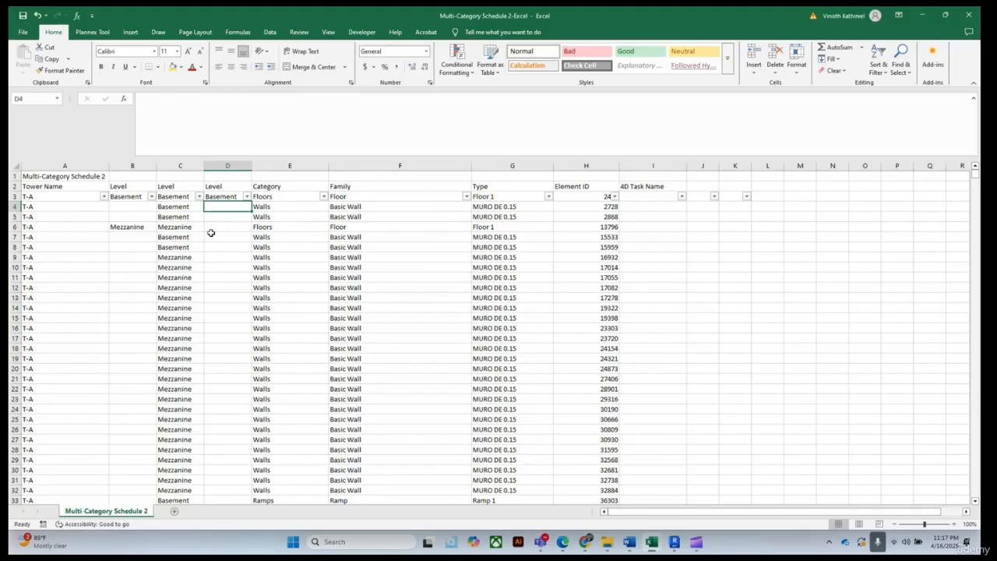
# Enter the formula =IF(C4="",D3,C4) in D4 to carry the previous level into blank cells
pyautogui.write('=')
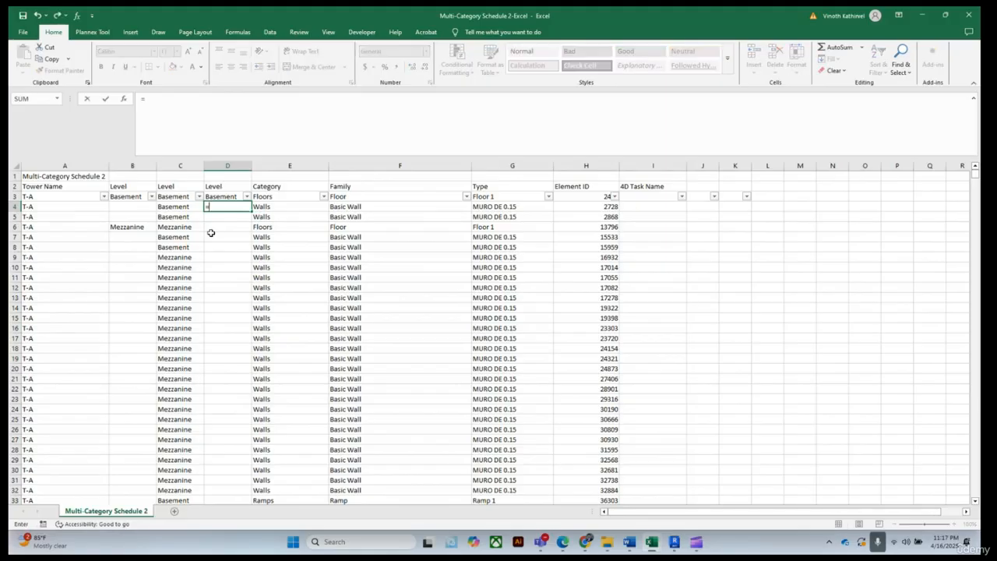
pyautogui.click(174, 207)
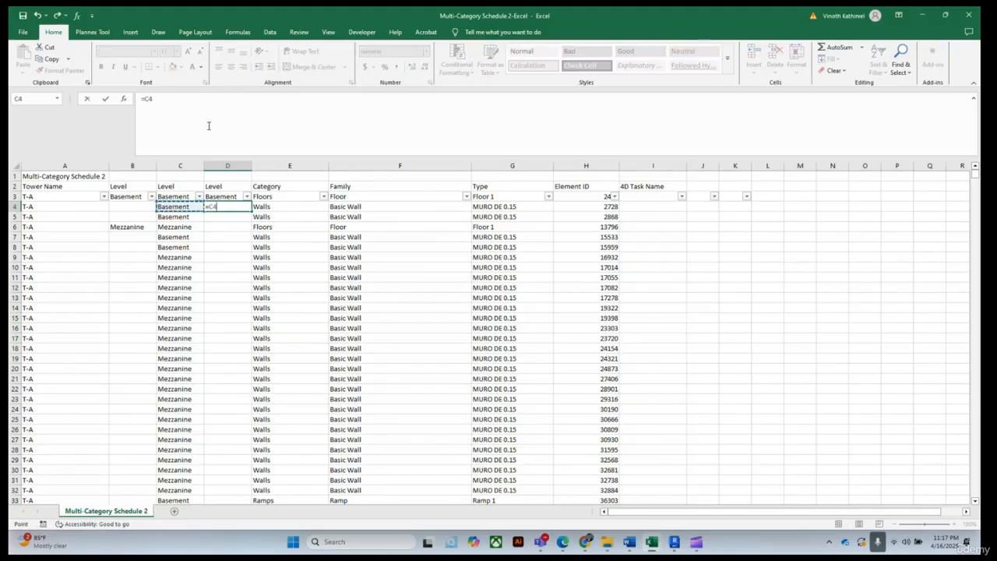
pyautogui.press('BackSpace')
pyautogui.press('BackSpace')
pyautogui.write('if')
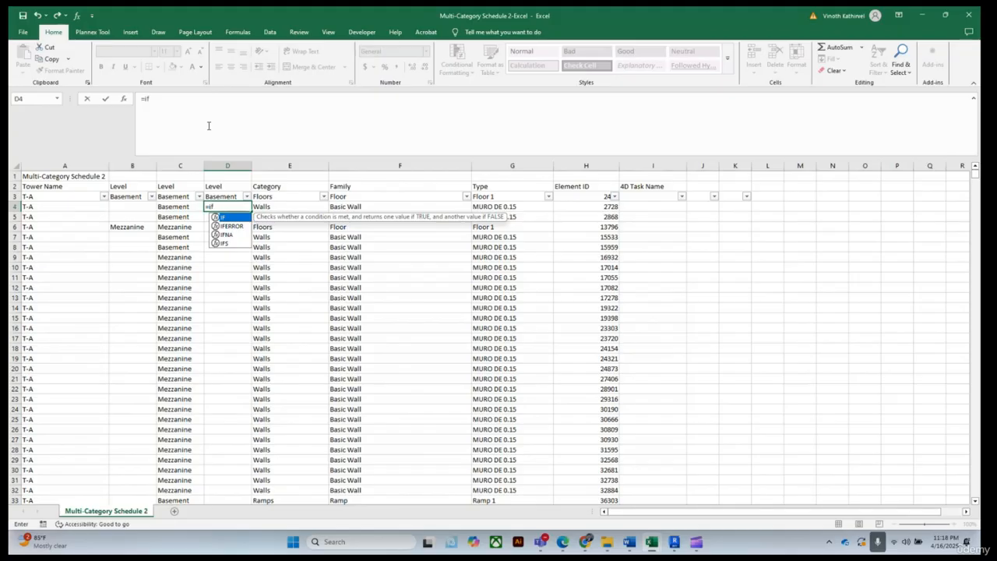
pyautogui.press('Tab')
pyautogui.click(172, 206)
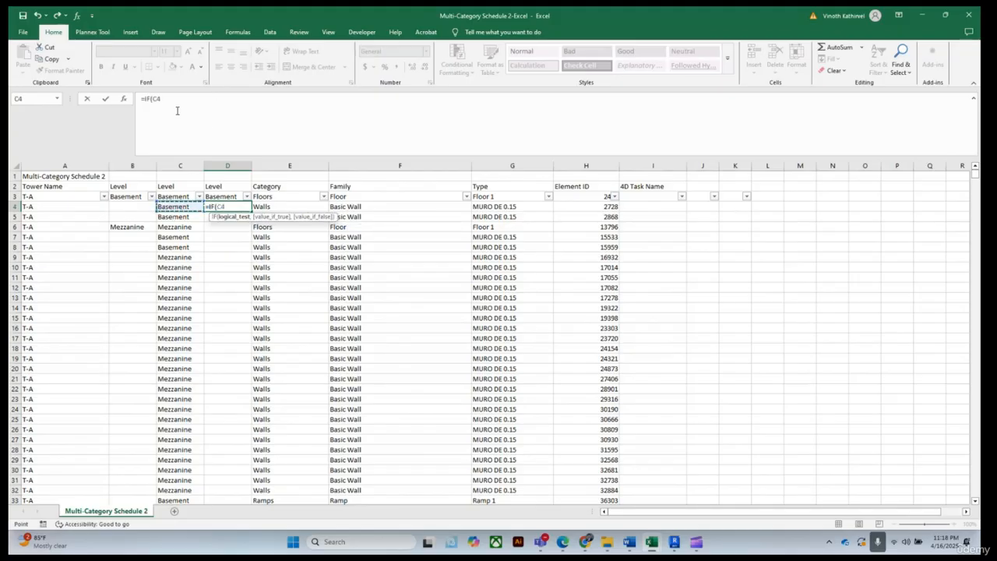
pyautogui.write('="",')
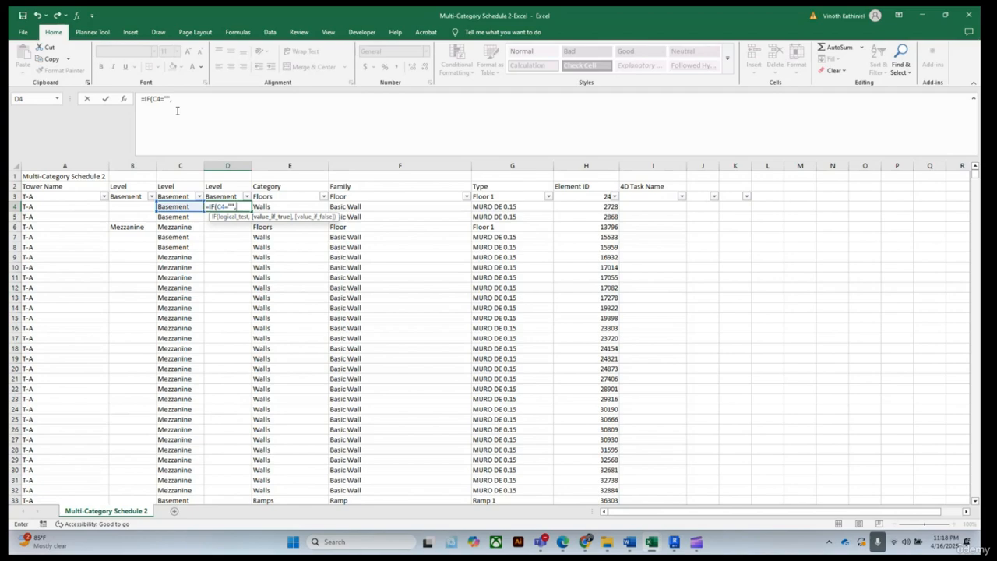
pyautogui.click(223, 197)
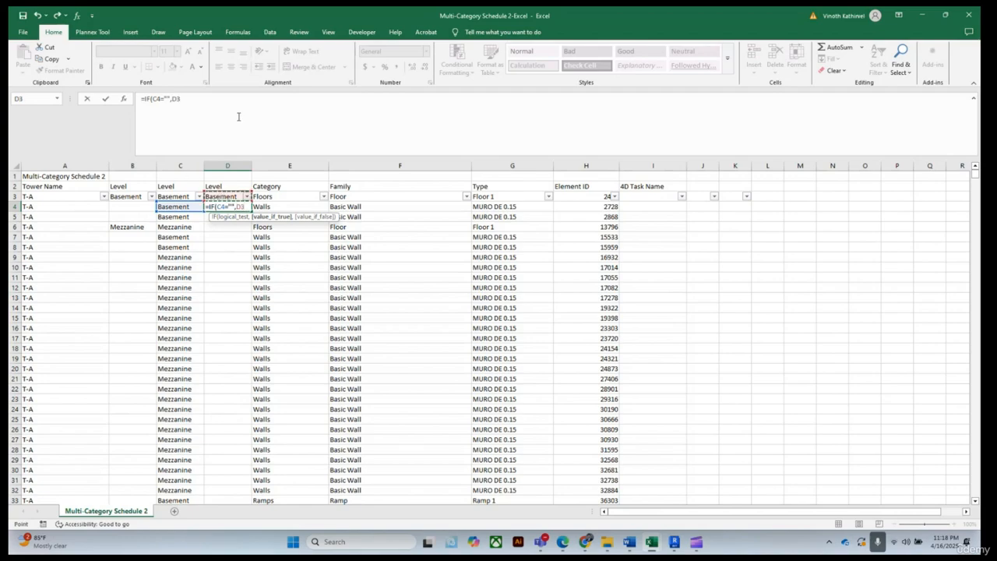
pyautogui.write(',')
pyautogui.click(181, 206)
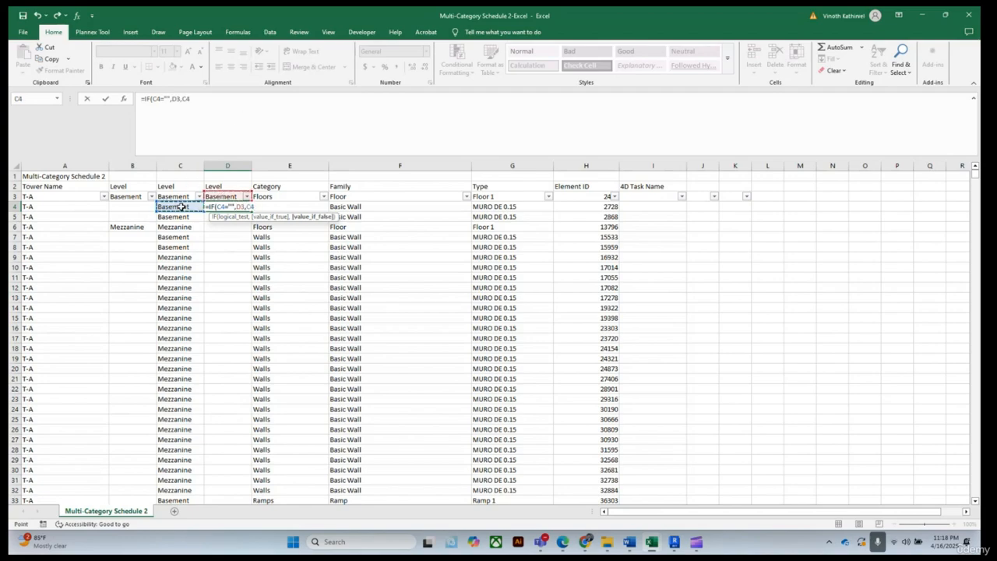
pyautogui.write(')')
pyautogui.press('Return')
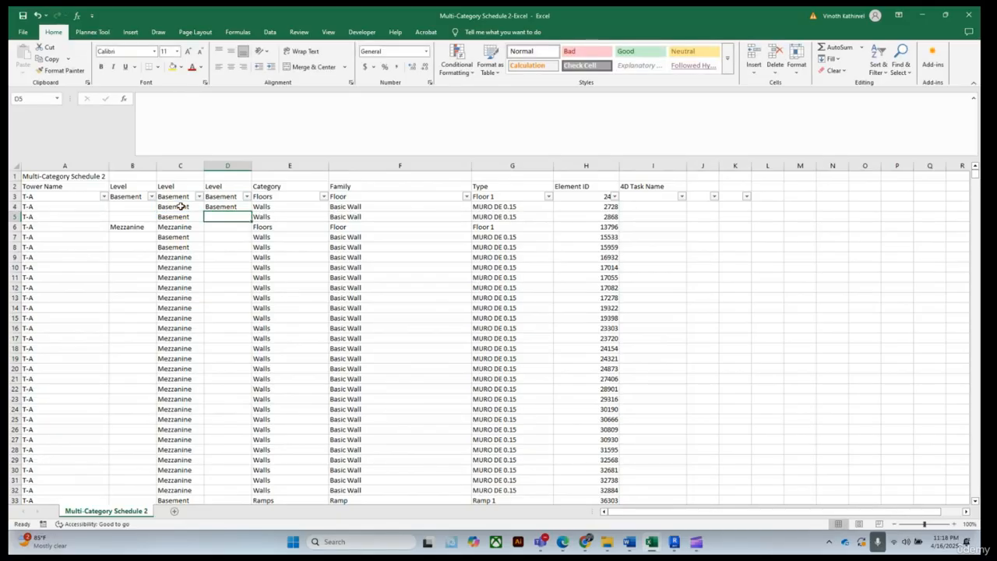
# Fill the D4 formula down the whole Level column
pyautogui.click(227, 207)
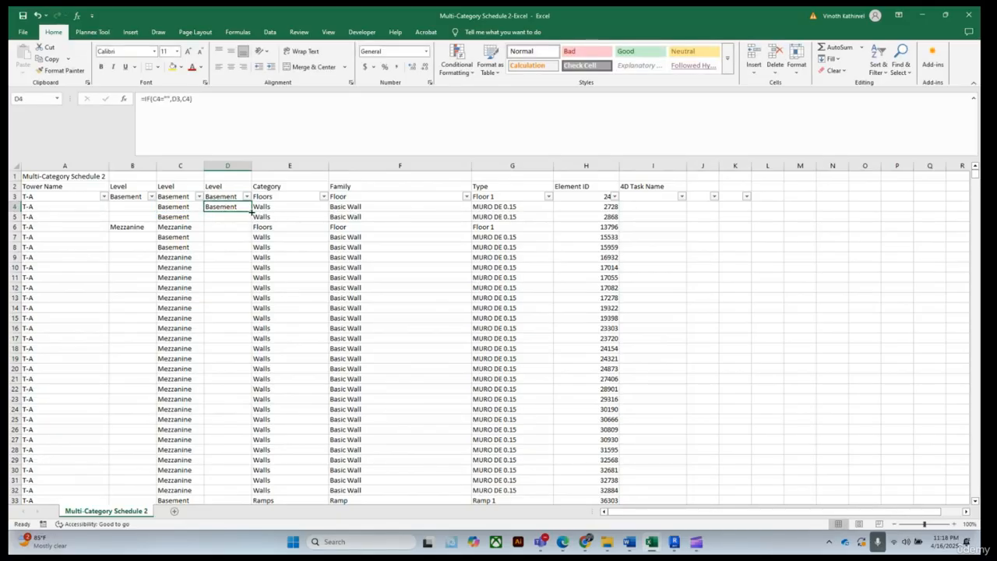
pyautogui.doubleClick(252, 210)
pyautogui.click(806, 345)
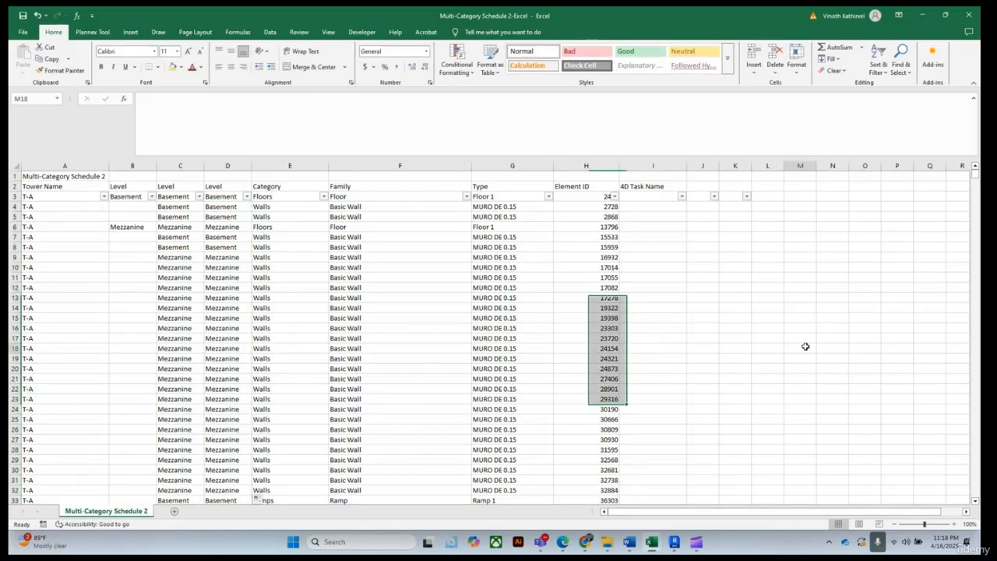
# Review the level values listed in column D's filter
pyautogui.click(246, 196)
pyautogui.scroll(-3, 182, 348)
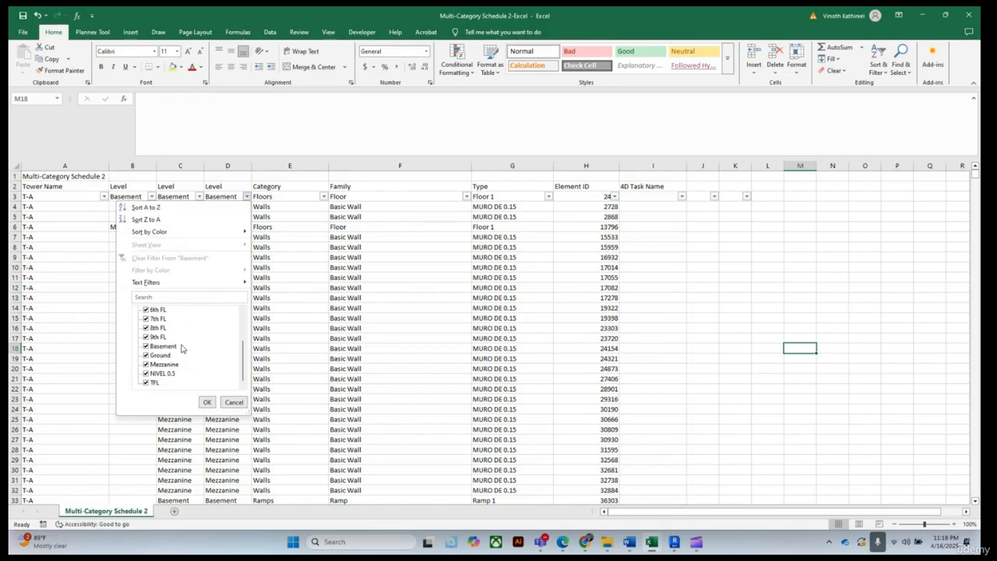
pyautogui.scroll(3, 181, 349)
pyautogui.scroll(-3, 181, 350)
pyautogui.click(207, 402)
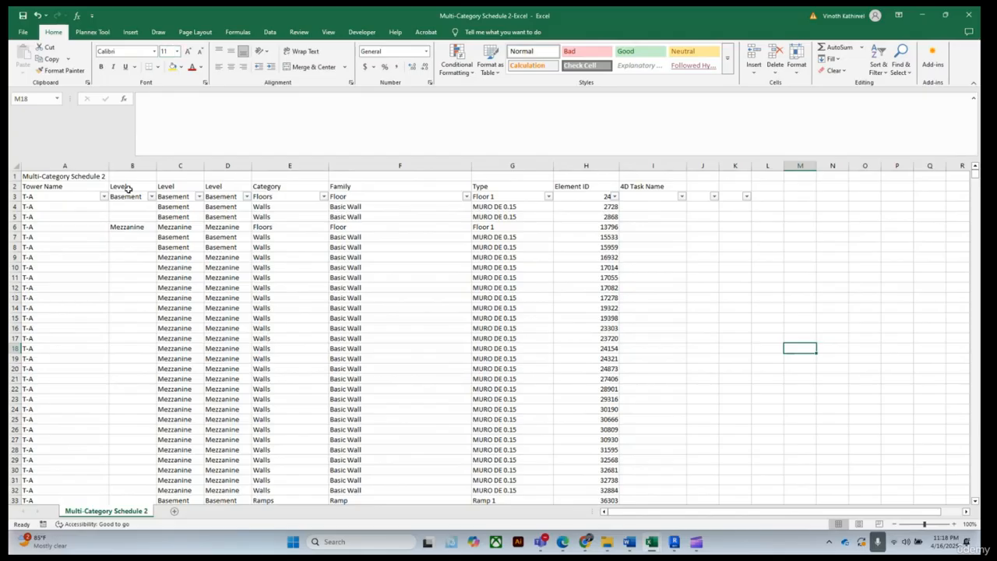
pyautogui.moveTo(110, 166); pyautogui.dragTo(108, 166)
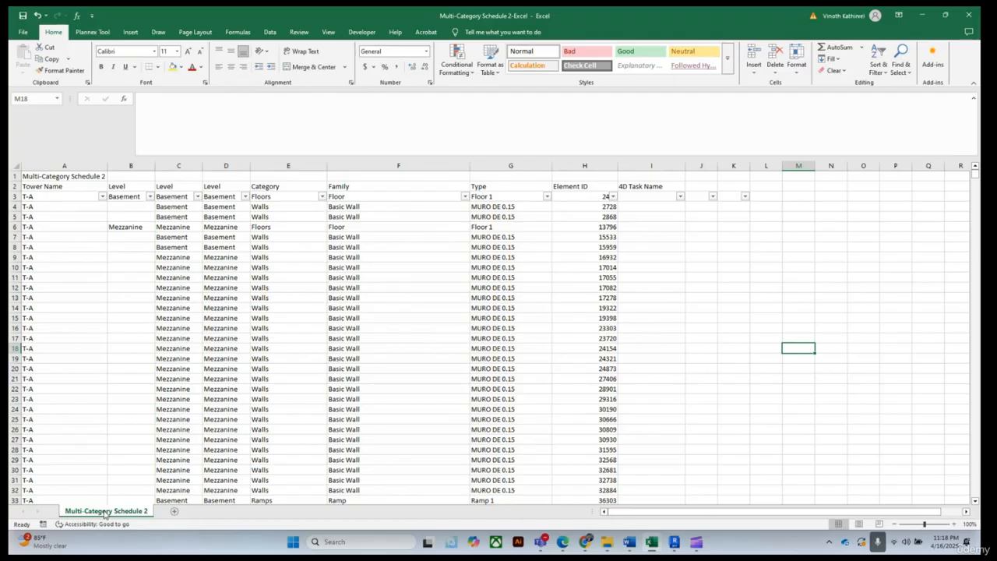
# Add a new sheet and rename it Multi Category Schedule
pyautogui.click(174, 514)
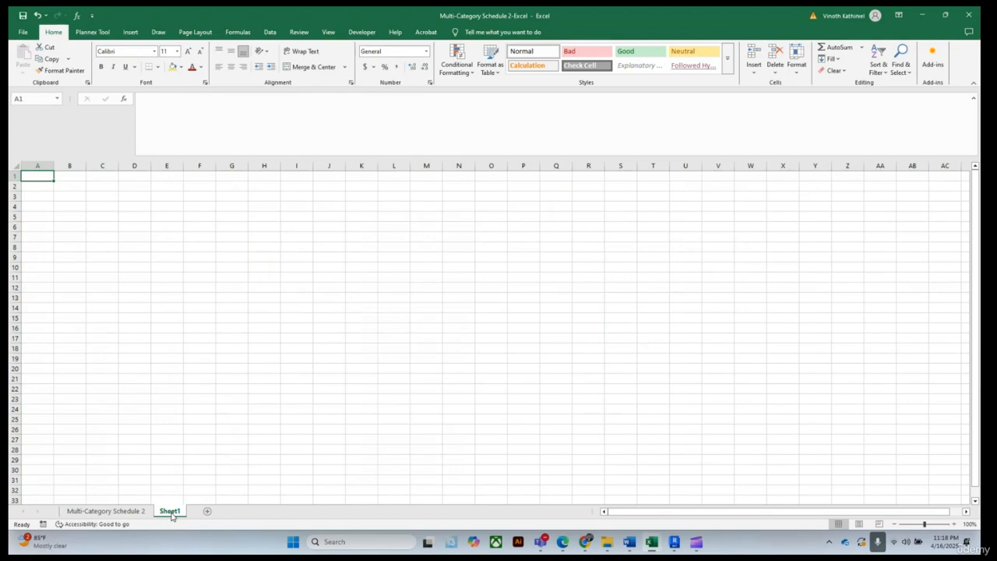
pyautogui.doubleClick(171, 512)
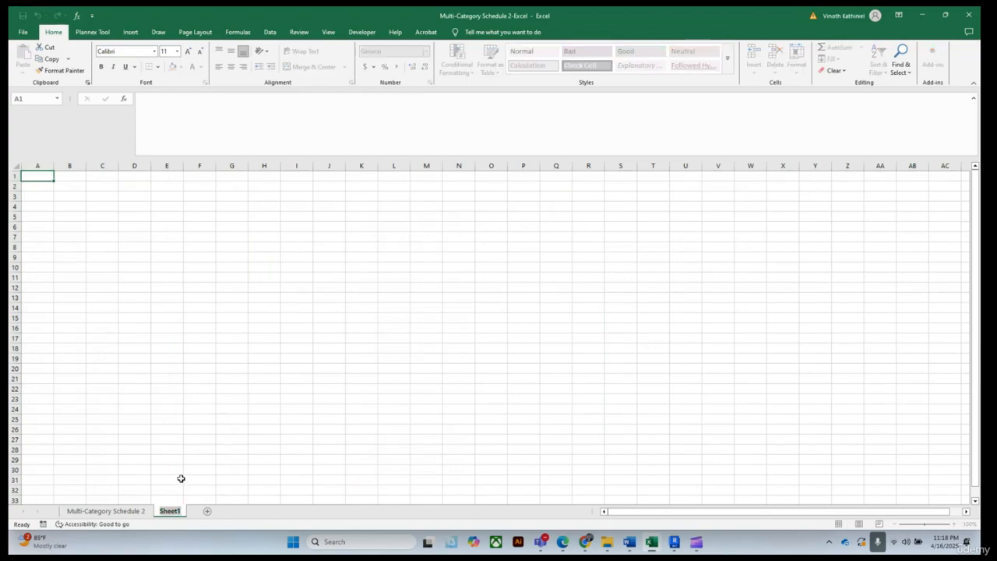
pyautogui.write('Multi Category Schedule')
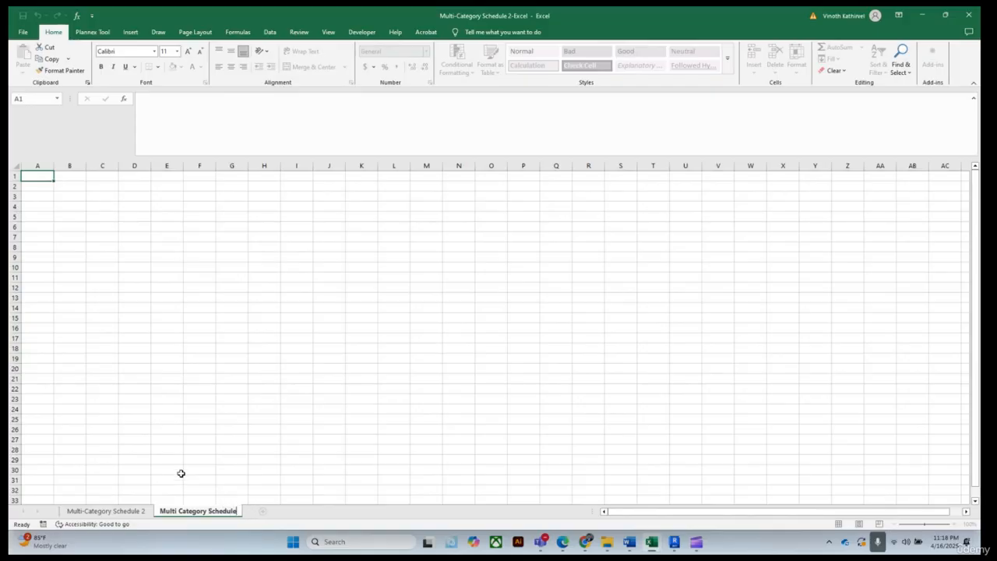
pyautogui.press('Return')
pyautogui.click(392, 430)
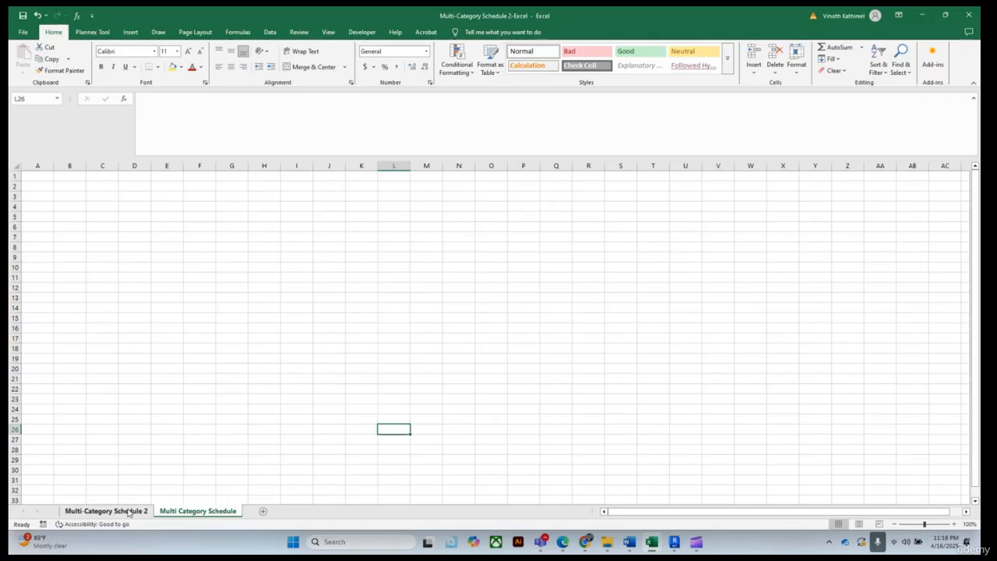
# Delete the title row 1 of the Multi-Category Schedule 2 sheet
pyautogui.click(129, 511)
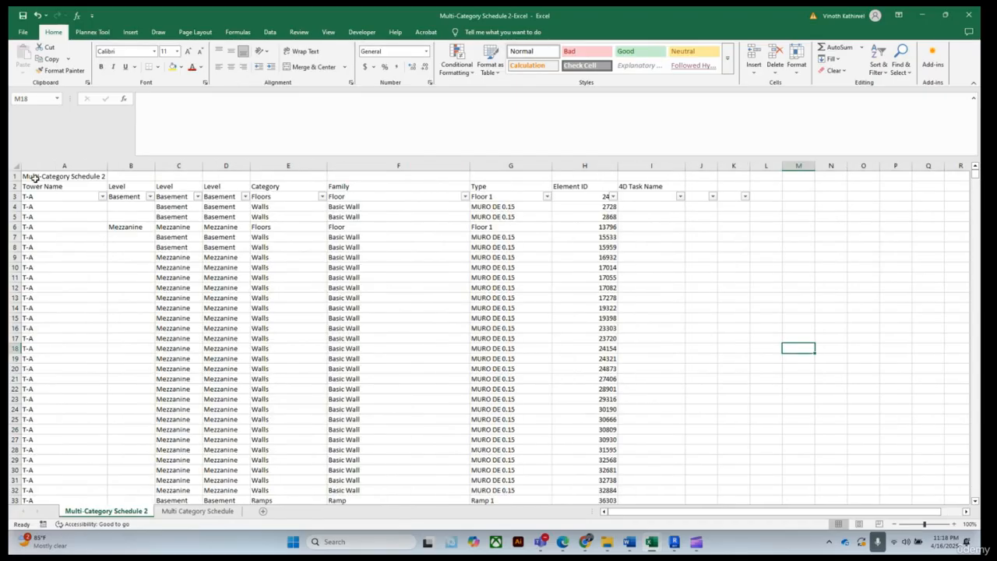
pyautogui.click(15, 176)
pyautogui.rightClick(15, 176)
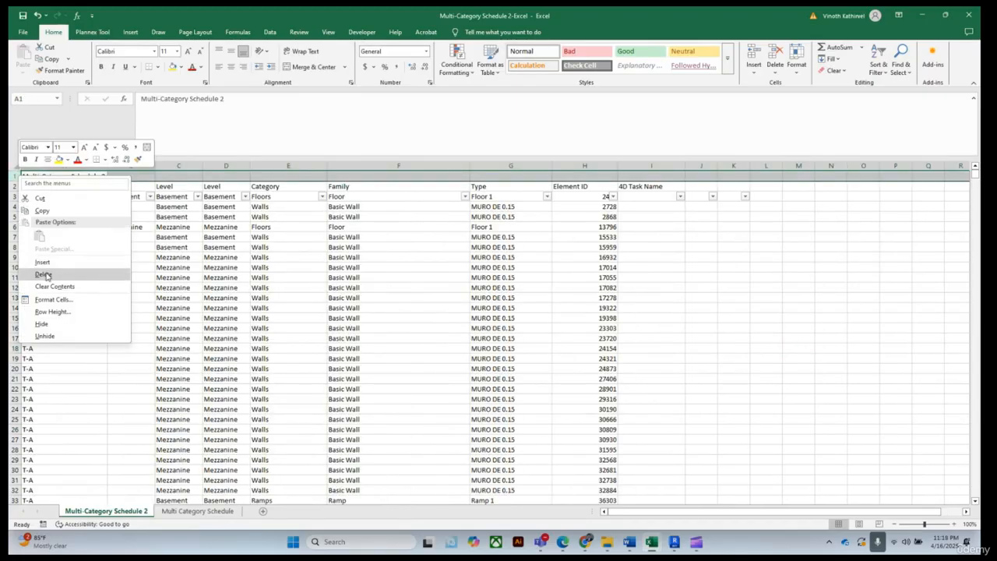
pyautogui.click(49, 275)
pyautogui.click(769, 295)
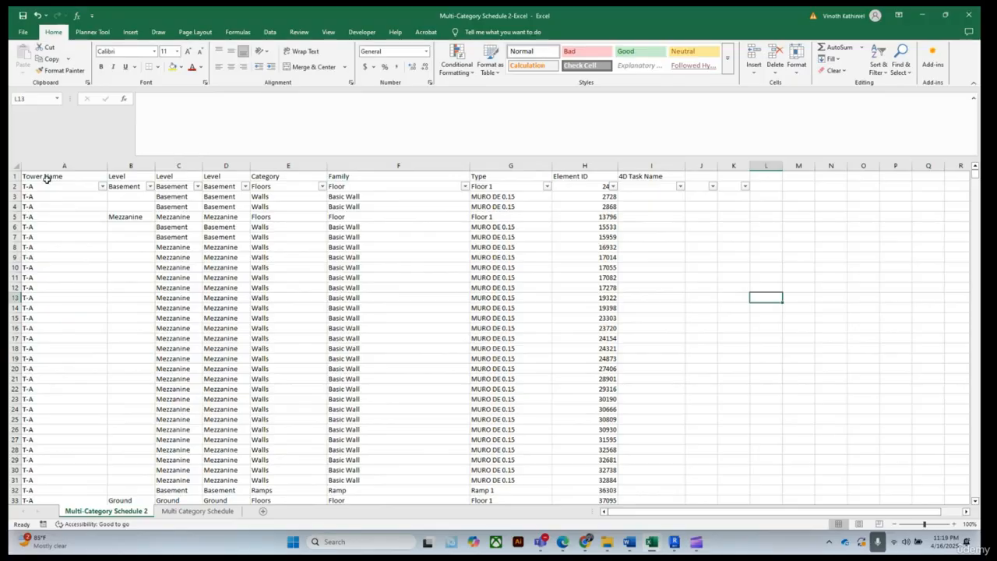
# Select and copy the whole data table, from Tower Name down to row 6910 in column I, on Multi-Category Schedule 2
pyautogui.moveTo(46, 176); pyautogui.dragTo(637, 263)
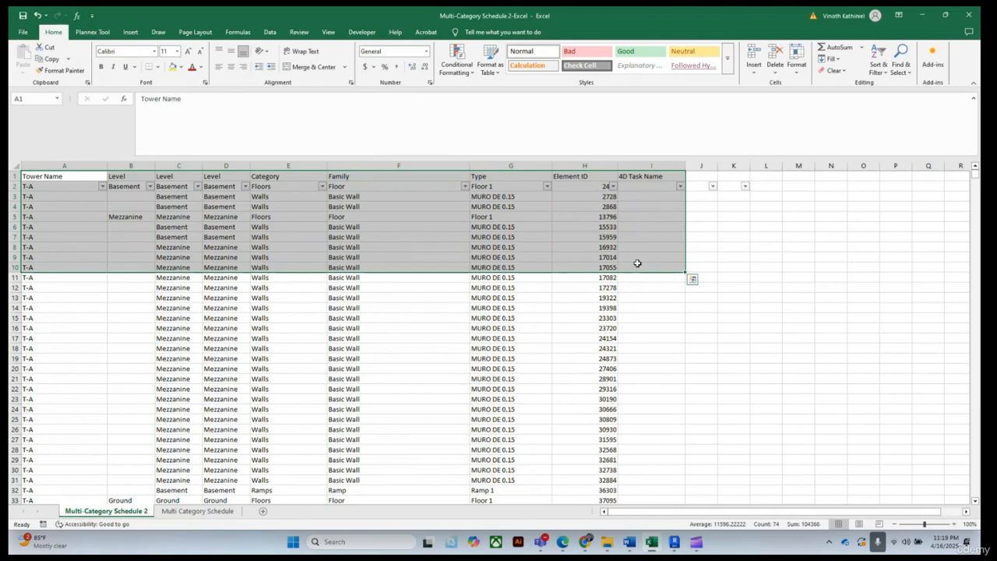
pyautogui.hotkey('ctrl', 'shift', 'Down')
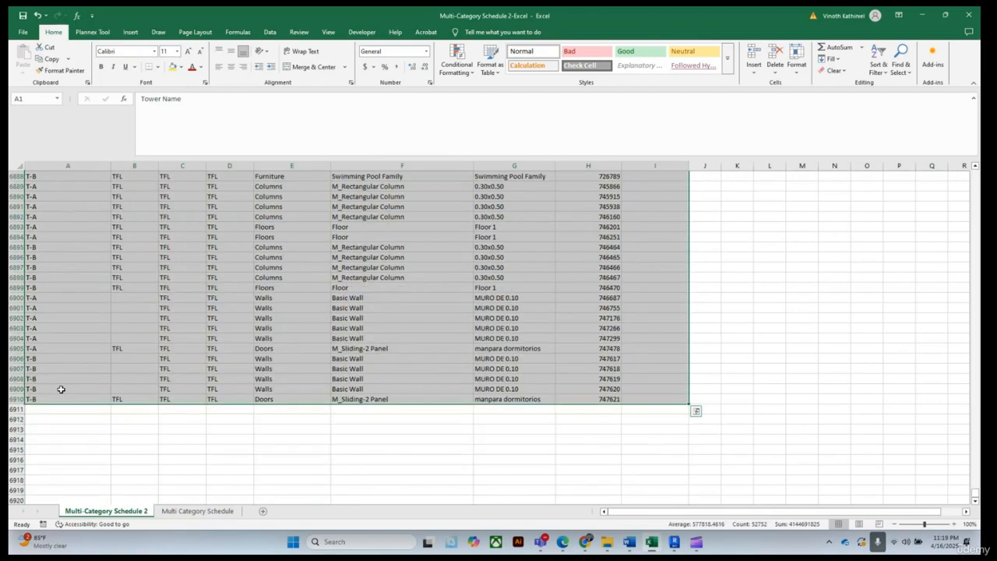
pyautogui.rightClick(264, 204)
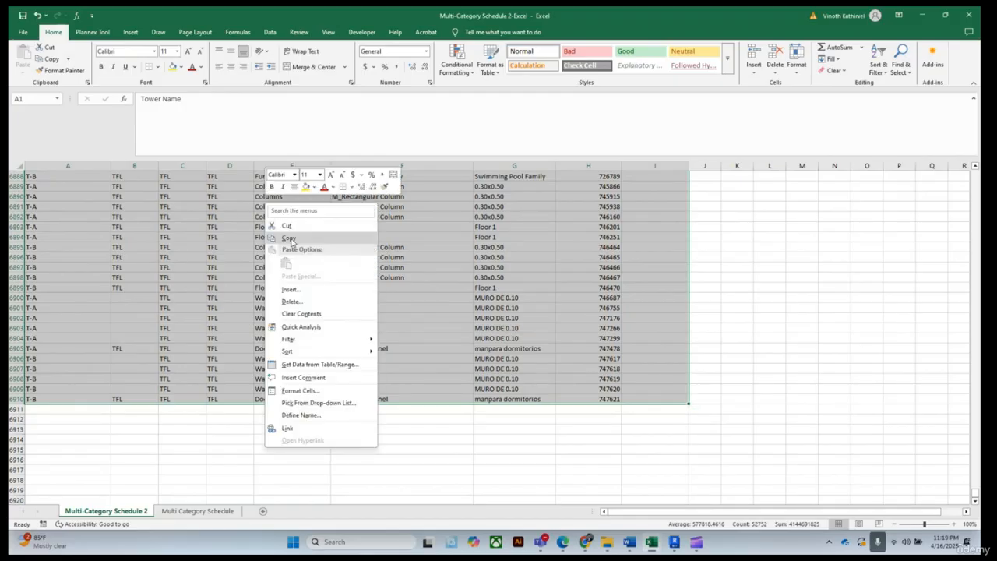
pyautogui.click(289, 238)
# Paste the copied table into cell A1 of the Multi Category Schedule sheet
pyautogui.click(197, 510)
pyautogui.click(33, 175)
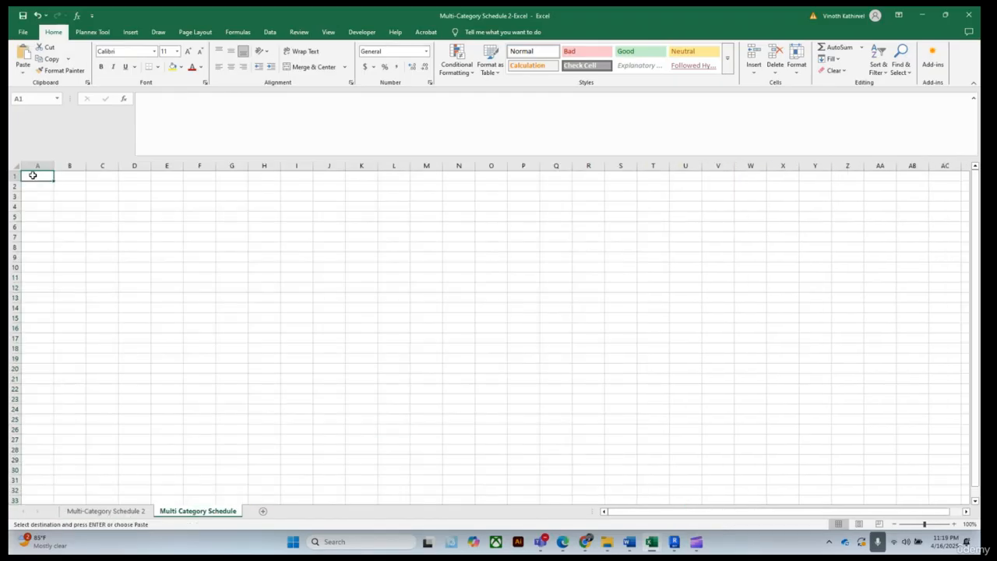
pyautogui.rightClick(33, 175)
pyautogui.click(68, 233)
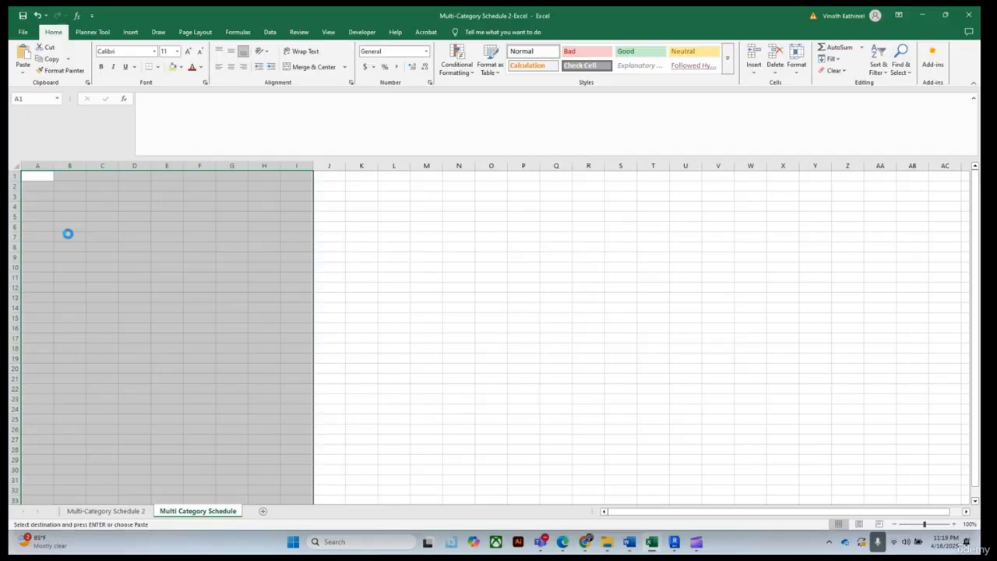
pyautogui.click(563, 296)
# Autofit and widen columns A through I so all headers and values in the pasted schedule are fully readable
pyautogui.doubleClick(53, 166)
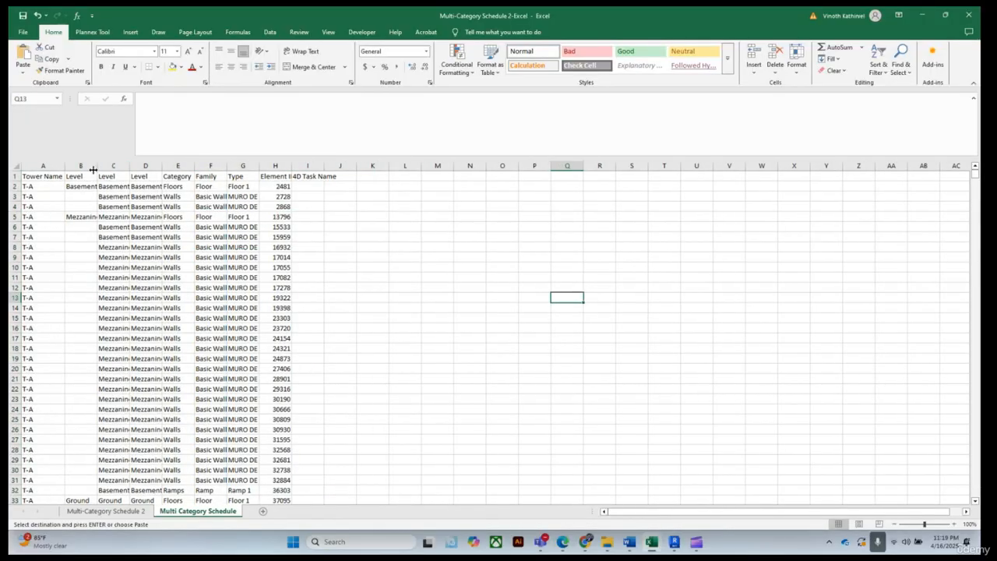
pyautogui.doubleClick(97, 166)
pyautogui.doubleClick(135, 165)
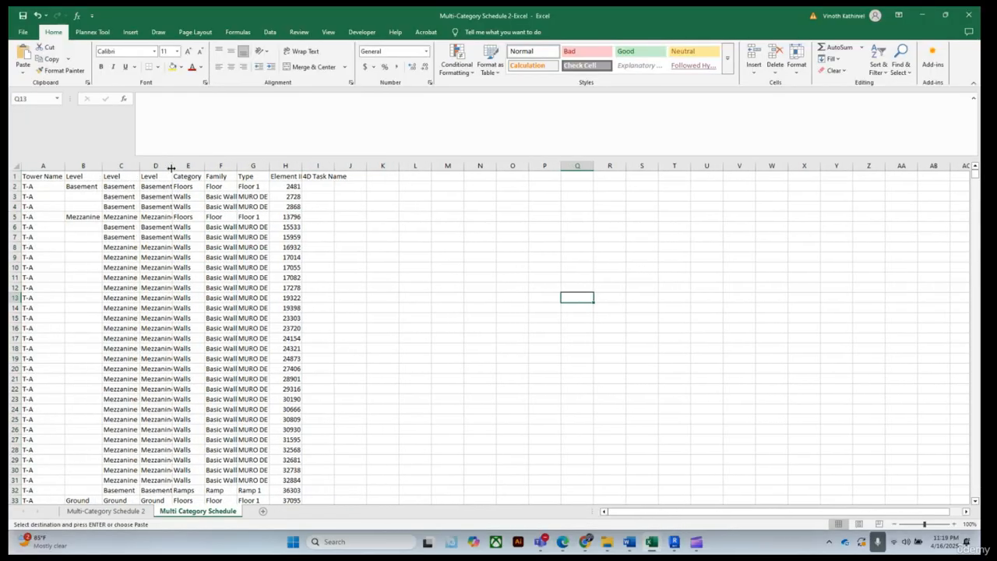
pyautogui.doubleClick(171, 166)
pyautogui.doubleClick(209, 166)
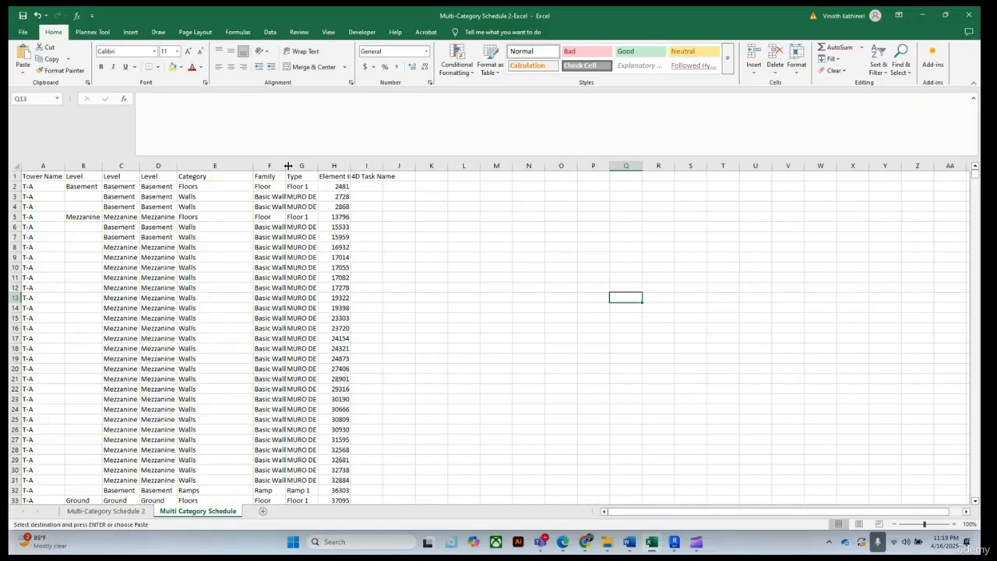
pyautogui.doubleClick(287, 166)
pyautogui.doubleClick(432, 166)
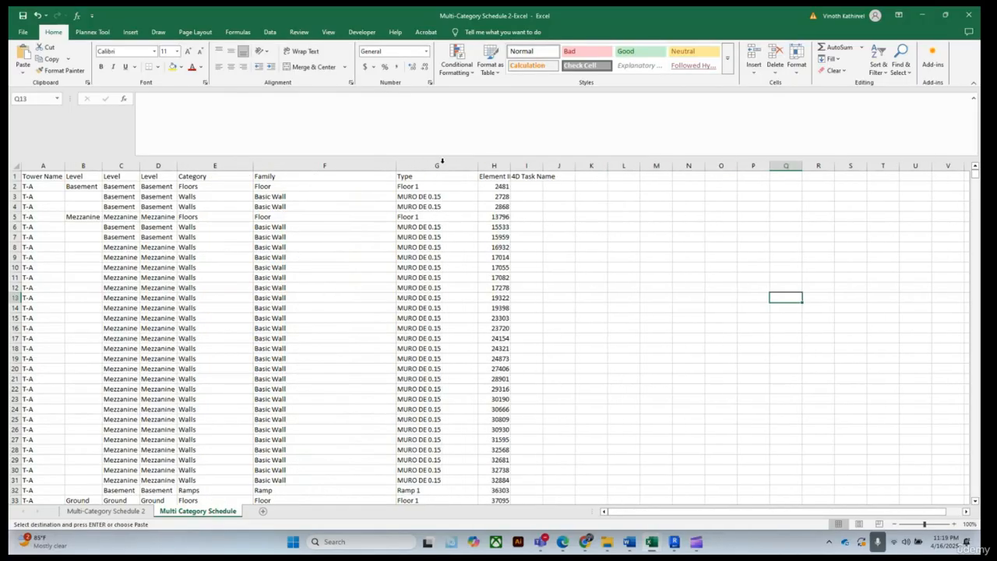
pyautogui.doubleClick(513, 167)
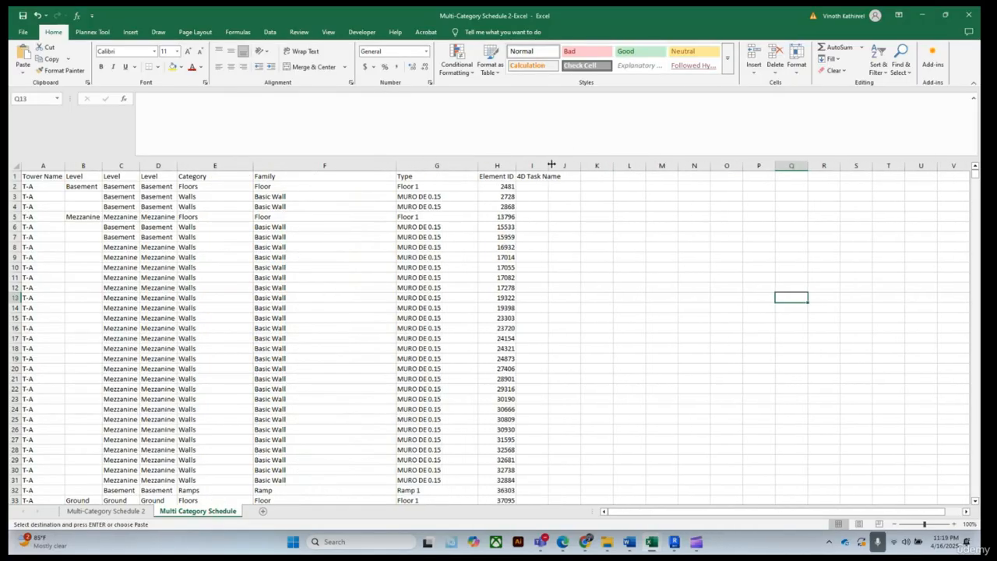
pyautogui.doubleClick(550, 164)
pyautogui.moveTo(564, 166); pyautogui.dragTo(599, 166)
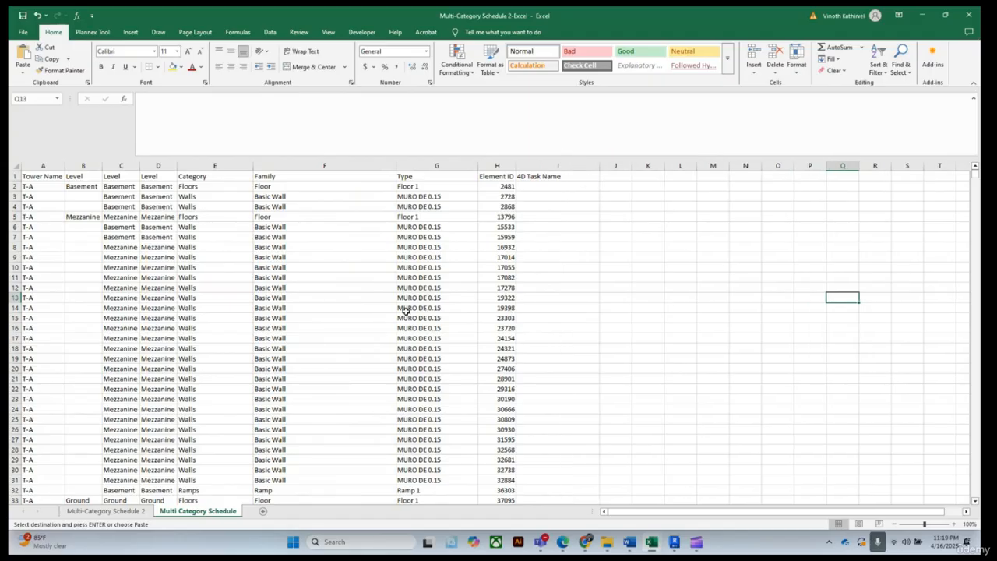
pyautogui.scroll(-8, 323, 279)
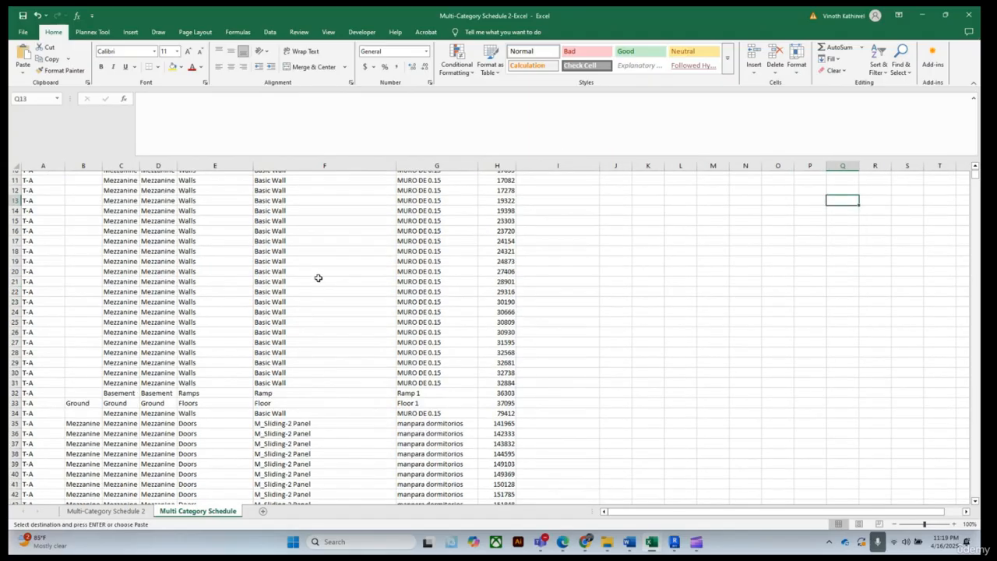
pyautogui.scroll(-4, 320, 275)
pyautogui.scroll(14, 320, 273)
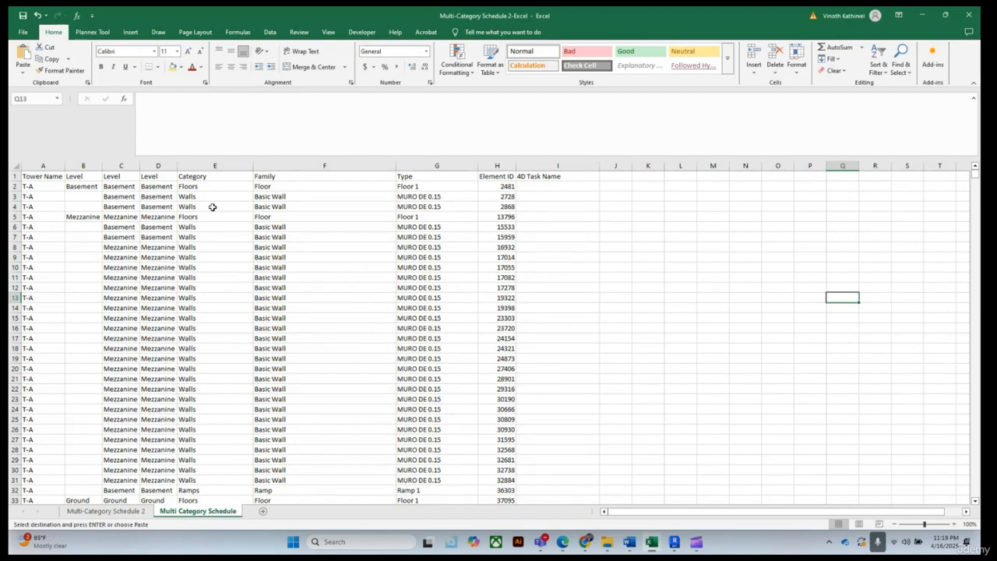
pyautogui.moveTo(178, 166); pyautogui.dragTo(184, 166)
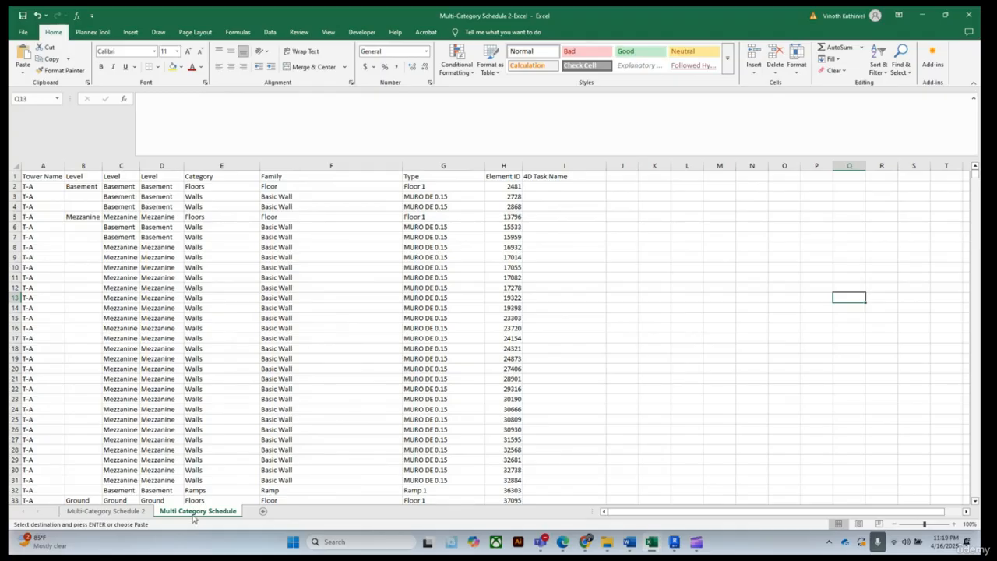
# Undo the column widening and the paste on the Multi Category Schedule sheet, returning to Multi-Category Schedule 2
pyautogui.click(553, 176)
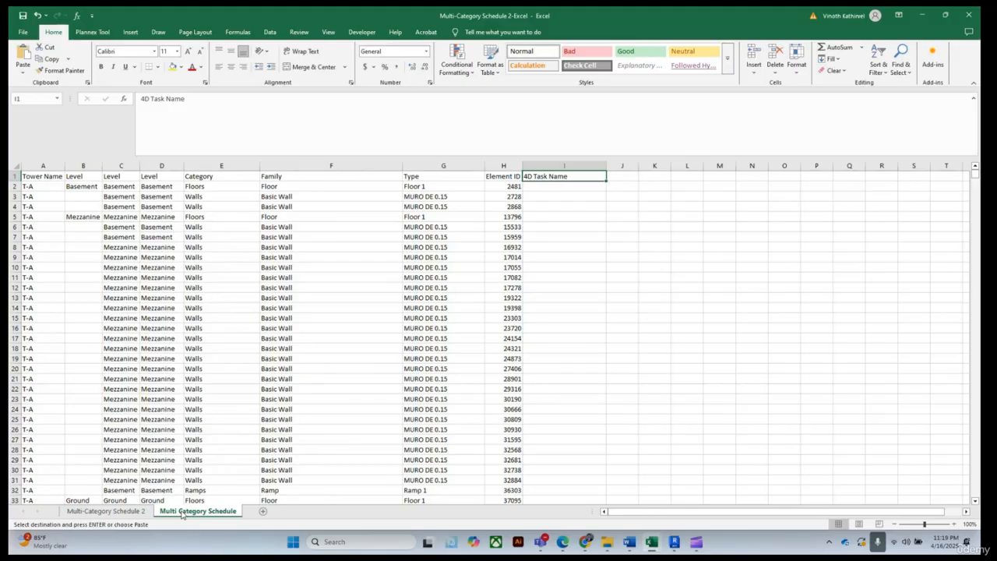
pyautogui.click(37, 16)
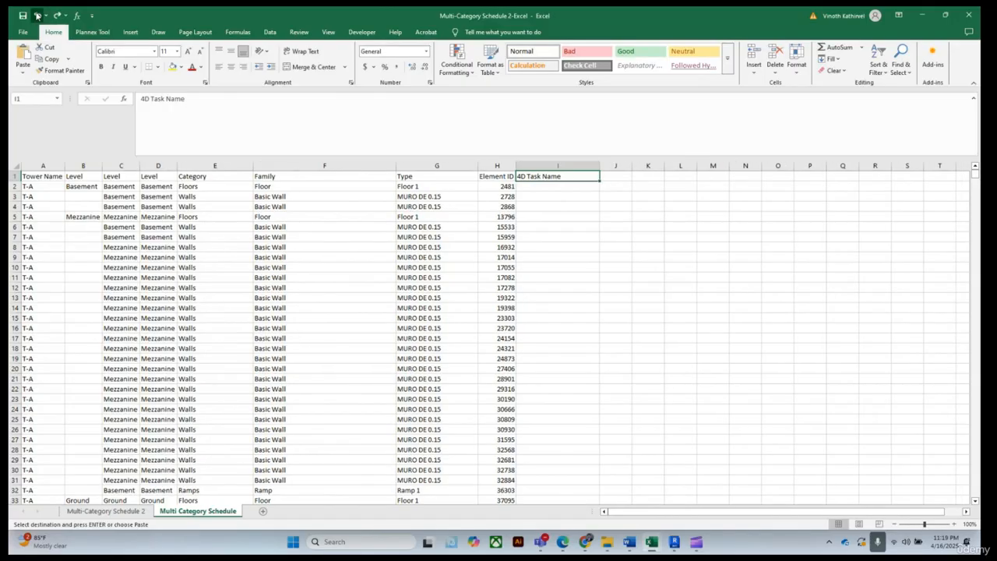
pyautogui.click(37, 16)
pyautogui.click(36, 15)
pyautogui.click(36, 16)
pyautogui.click(37, 16)
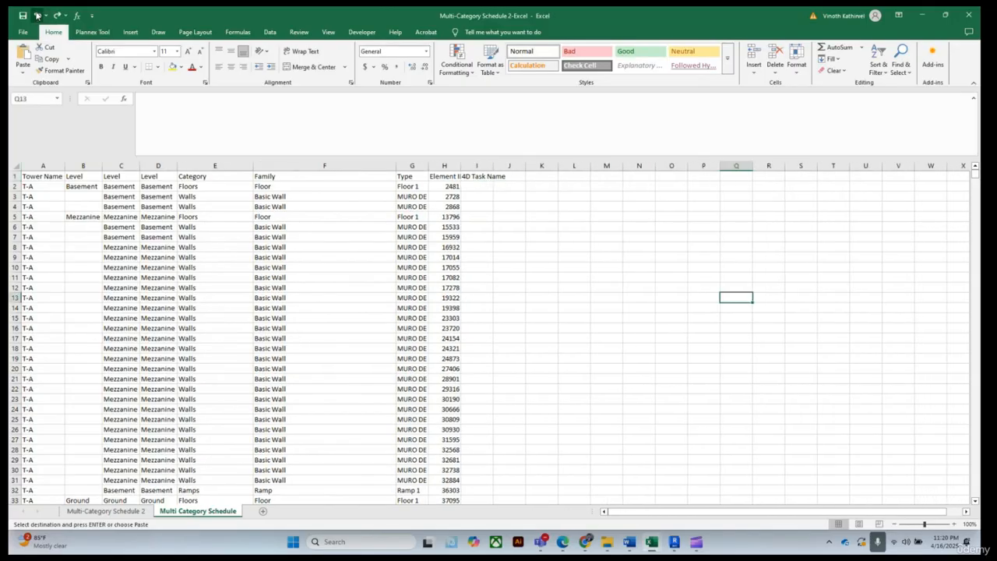
pyautogui.click(37, 15)
pyautogui.click(36, 16)
pyautogui.click(36, 16)
pyautogui.click(36, 15)
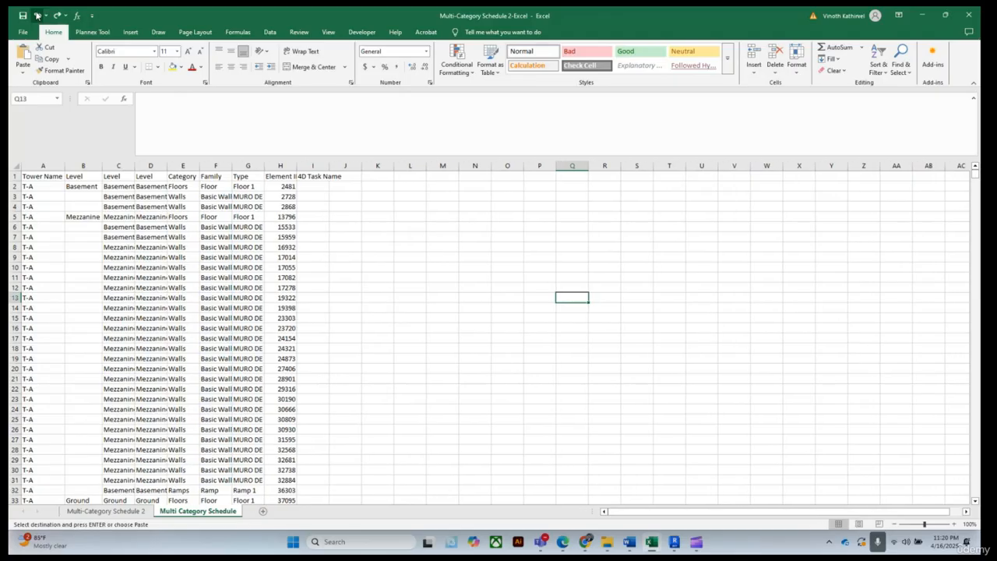
pyautogui.click(36, 15)
pyautogui.click(36, 15)
pyautogui.click(36, 16)
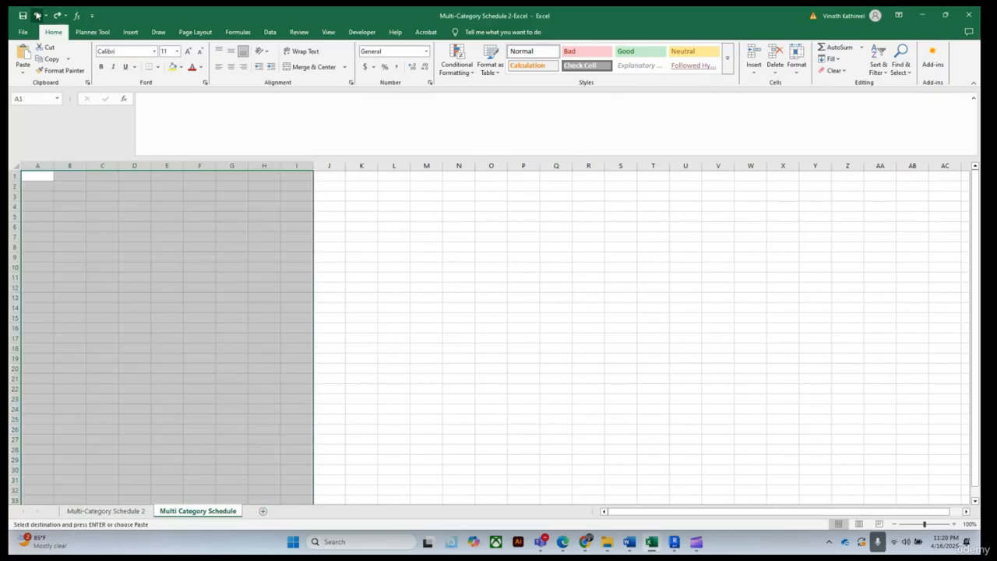
pyautogui.click(37, 16)
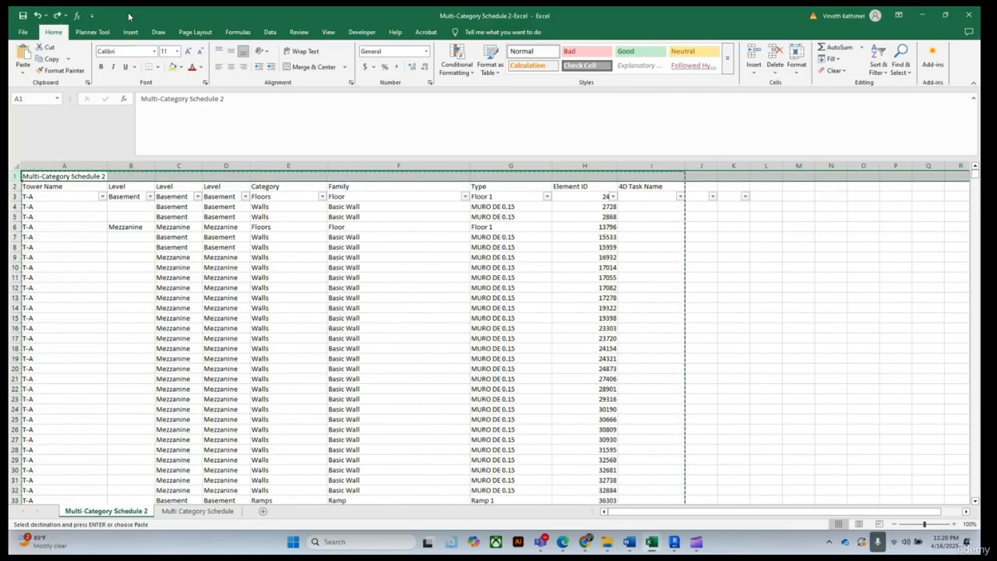
pyautogui.click(58, 15)
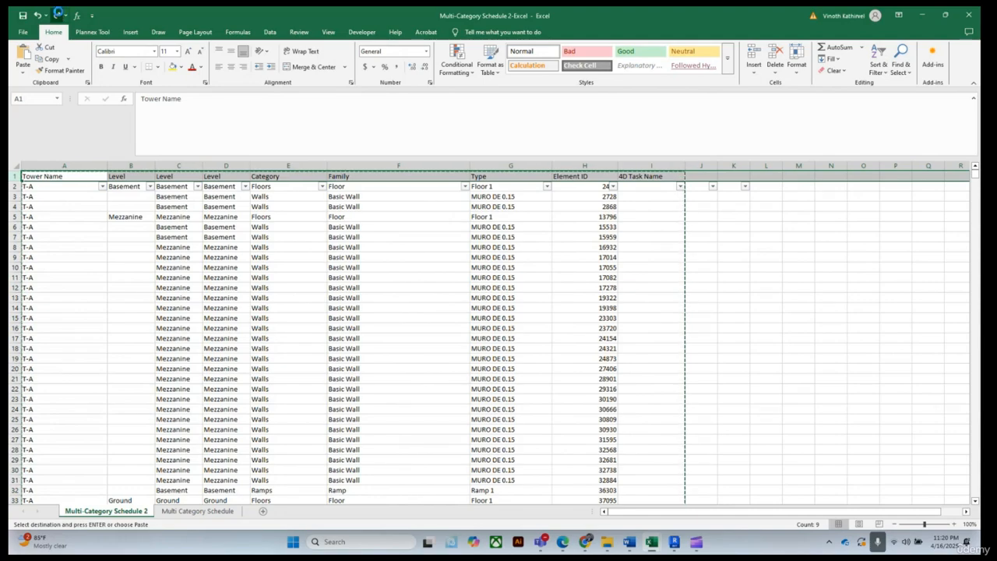
pyautogui.click(59, 14)
pyautogui.click(37, 15)
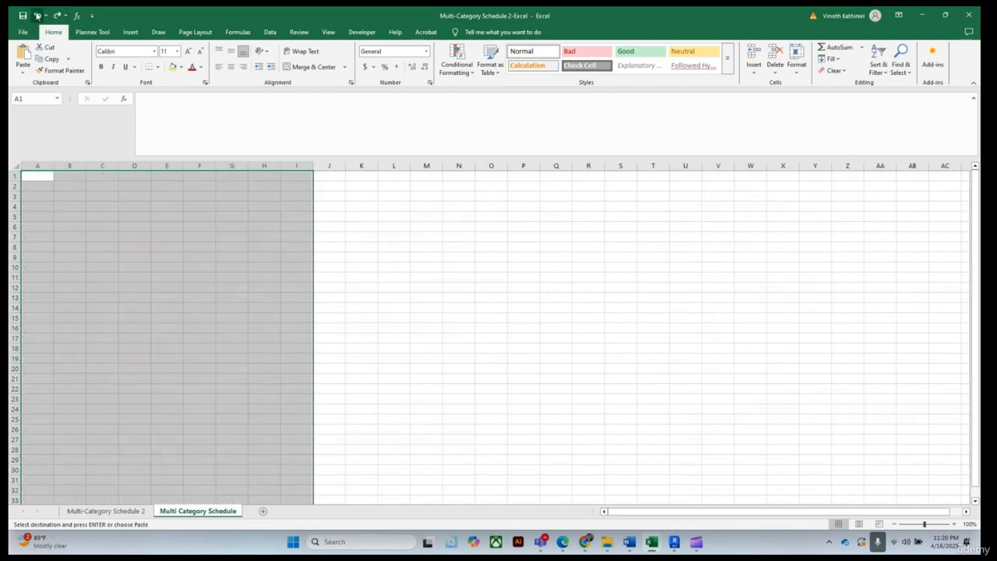
pyautogui.click(88, 512)
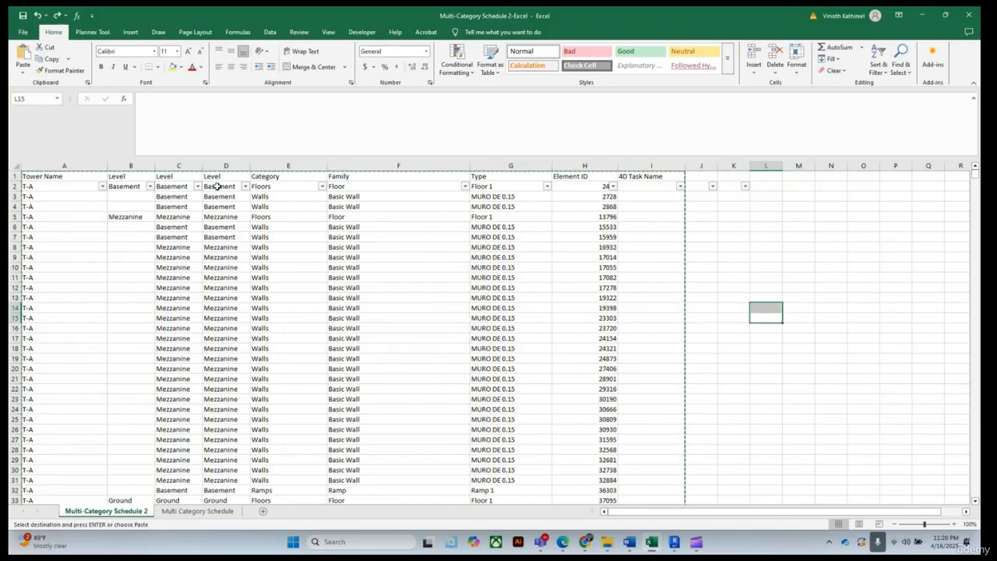
# Switch to the Final Multi-Category Schedule workbook and copy the 4D Parameter concatenation formula from cell G2
pyautogui.click(652, 187)
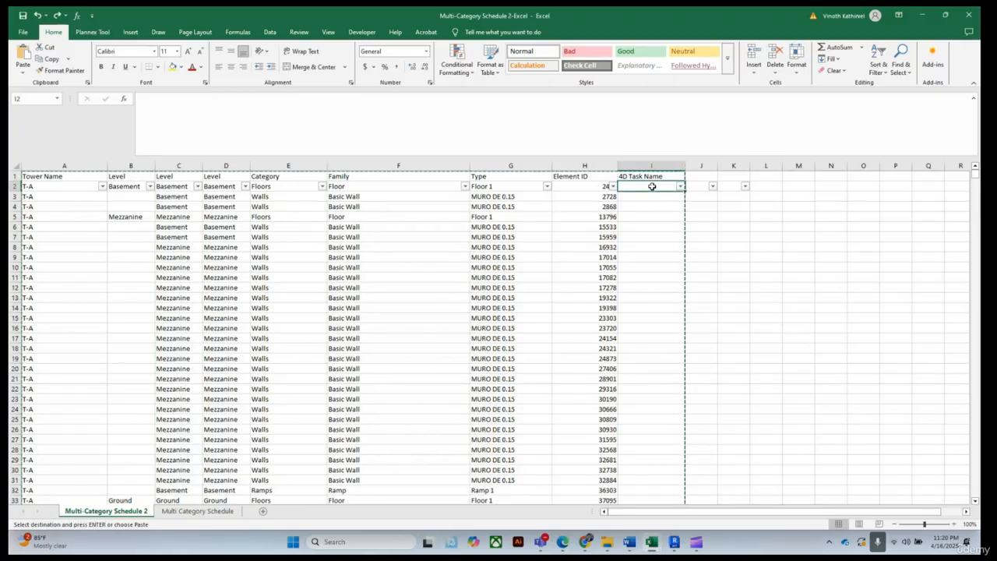
pyautogui.moveTo(652, 548)
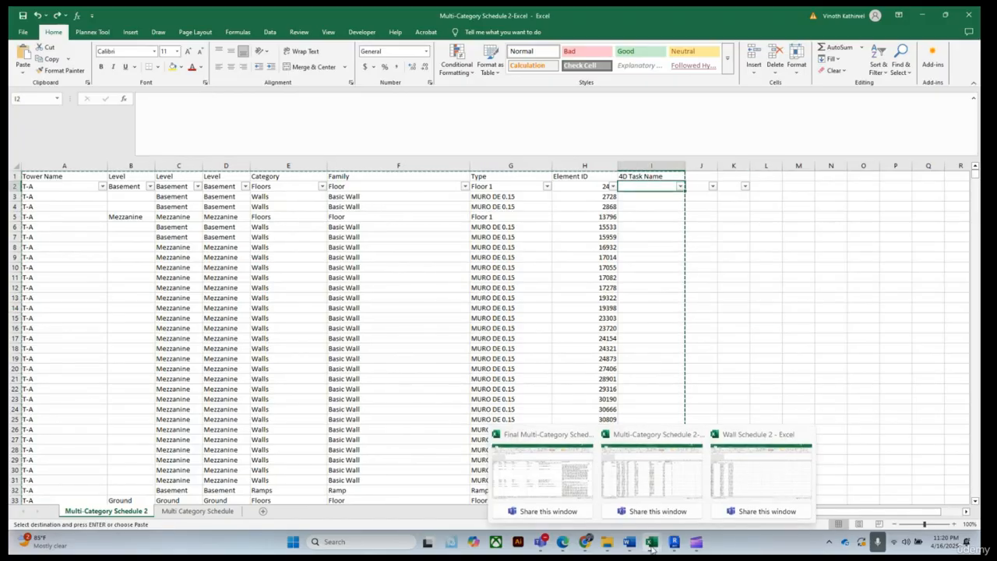
pyautogui.click(588, 468)
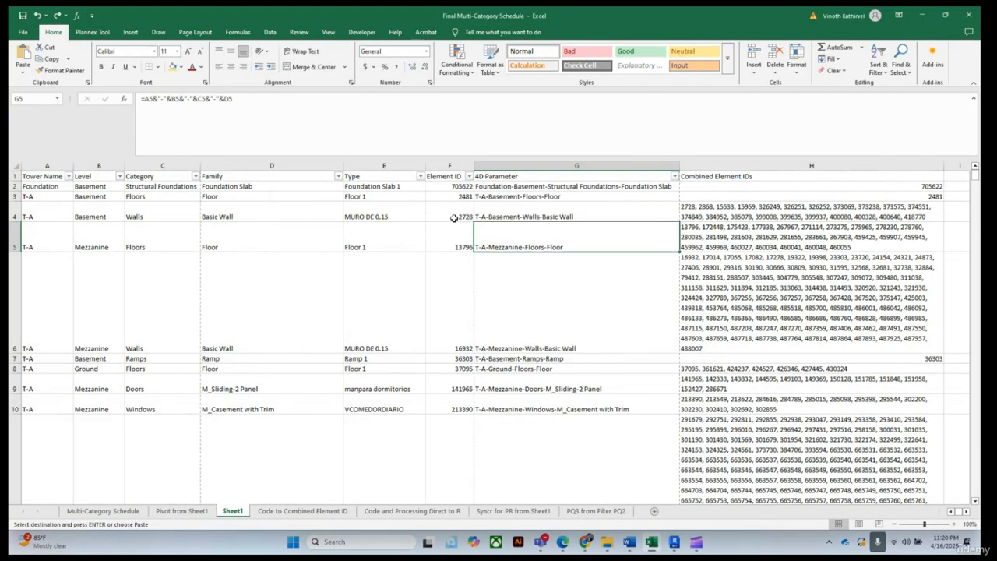
pyautogui.click(503, 187)
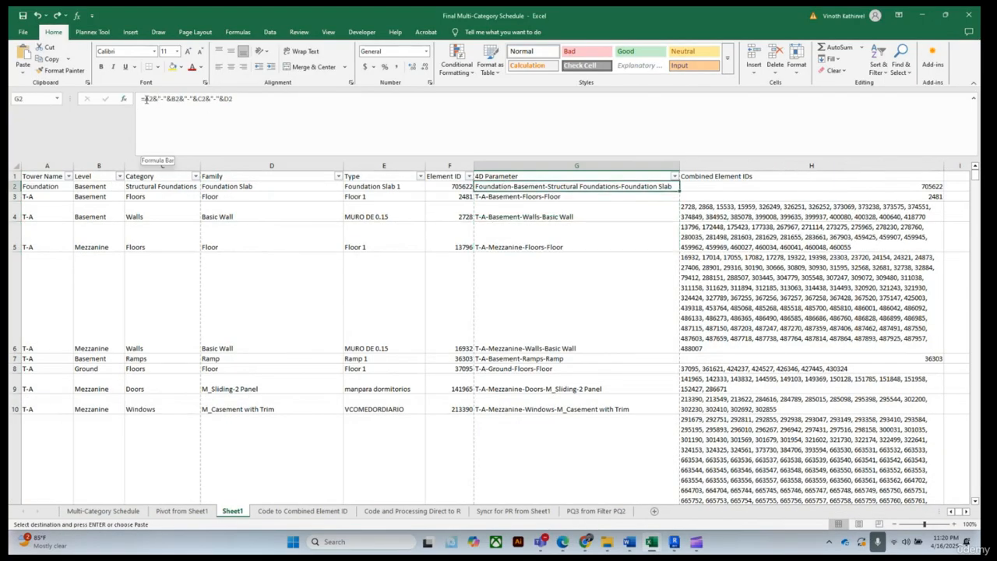
pyautogui.moveTo(146, 99); pyautogui.dragTo(251, 101)
pyautogui.rightClick(219, 99)
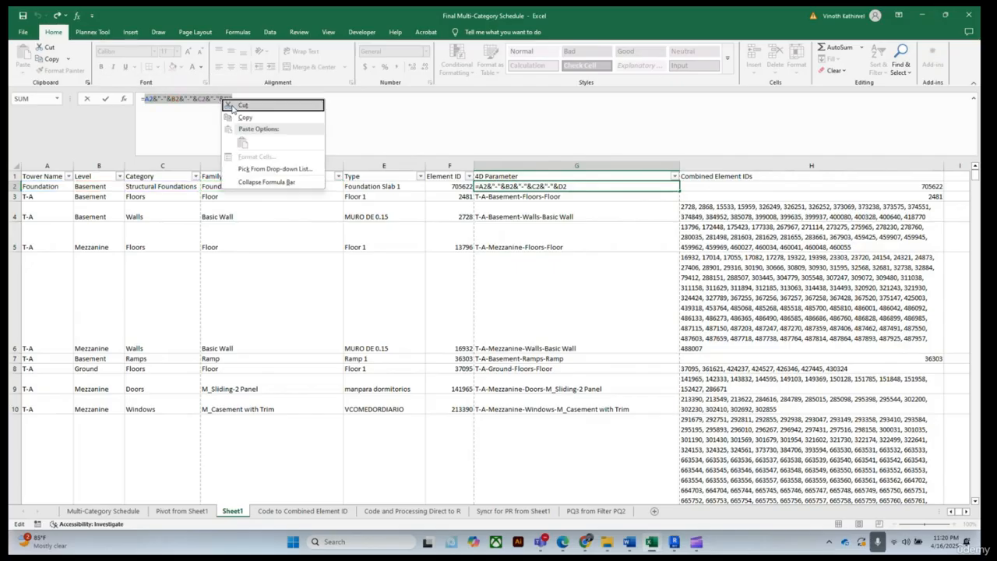
pyautogui.click(245, 119)
pyautogui.hotkey('ctrl', 'Return')
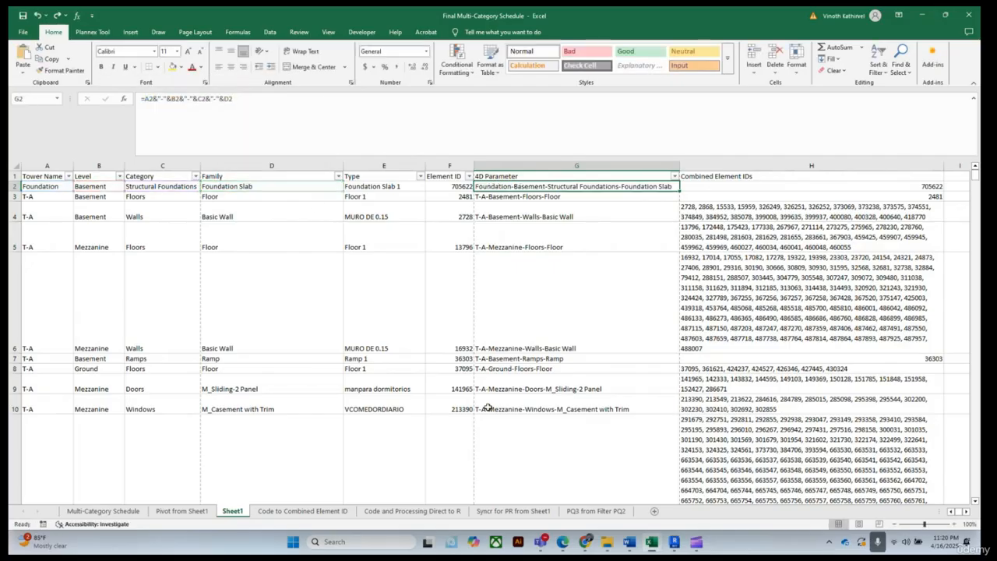
# Back in Multi-Category Schedule 2, enter =A2&"-"&B2&"-"&C2&"-"&D2 in cell I2 under 4D Task Name
pyautogui.moveTo(651, 545)
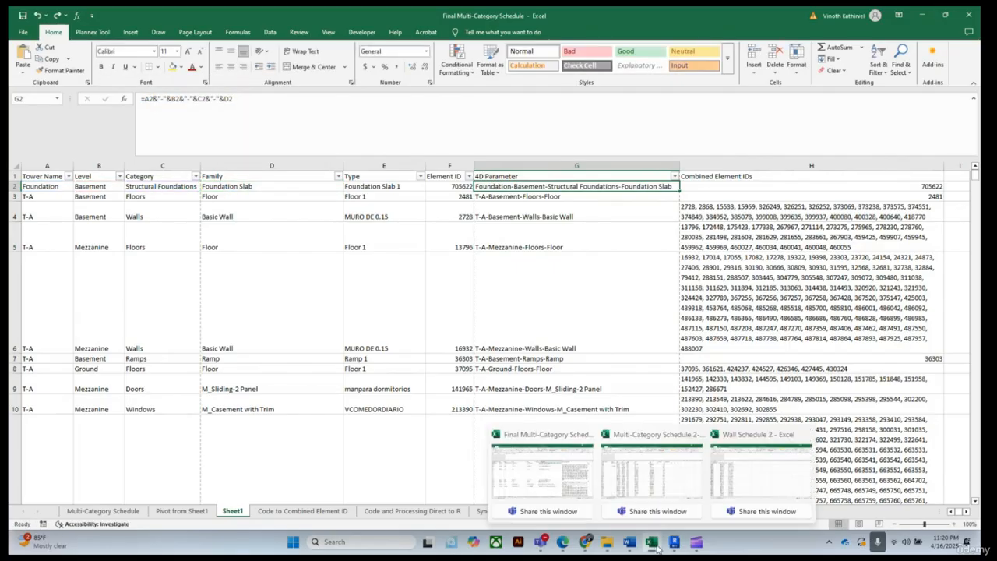
pyautogui.click(606, 491)
pyautogui.click(636, 187)
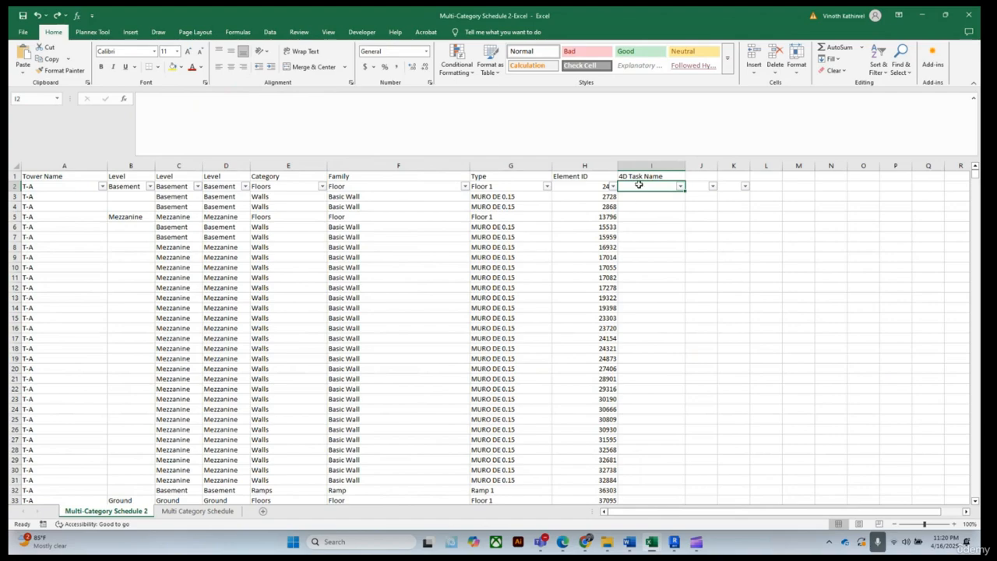
pyautogui.click(165, 99)
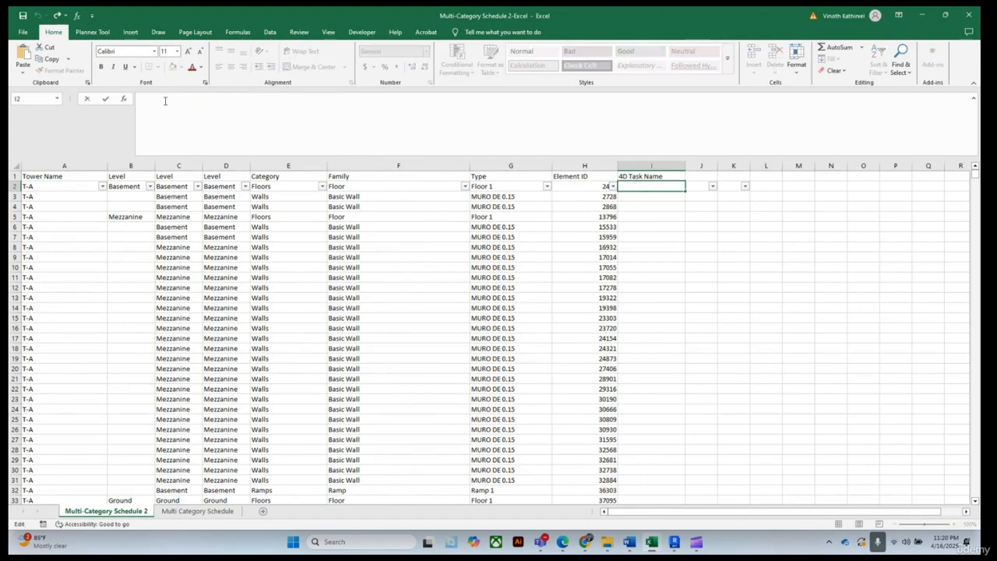
pyautogui.write('=A2&"-"&B2&"-"&C2&"-"&D2')
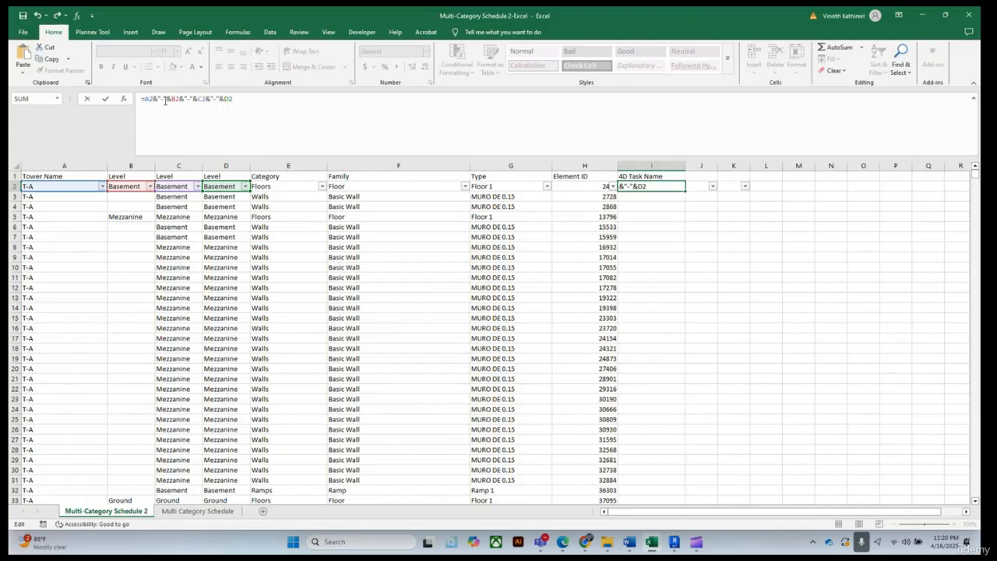
pyautogui.press('Return')
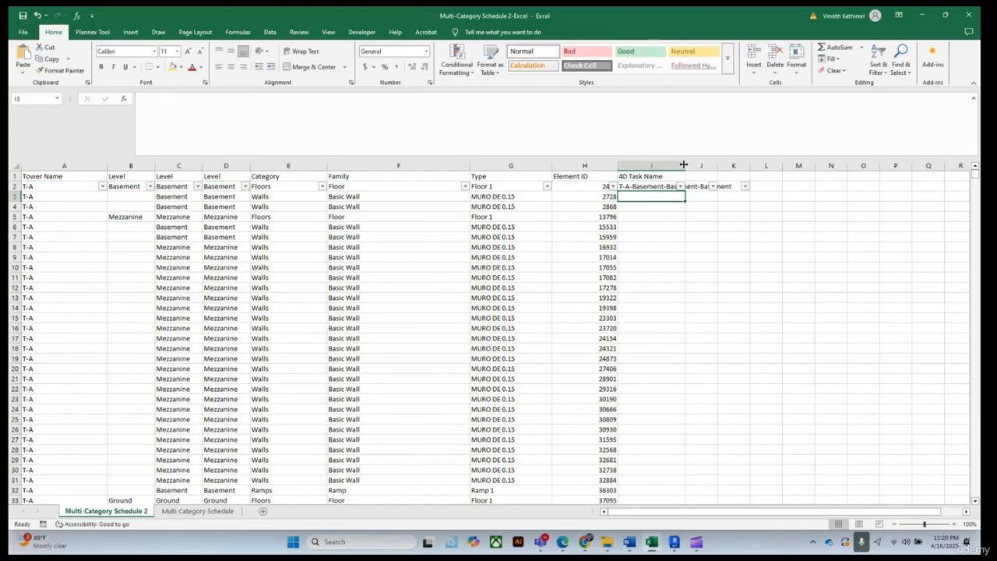
# Widen column I so the 4D Task Name values are fully readable
pyautogui.doubleClick(686, 165)
pyautogui.click(801, 243)
pyautogui.click(744, 173)
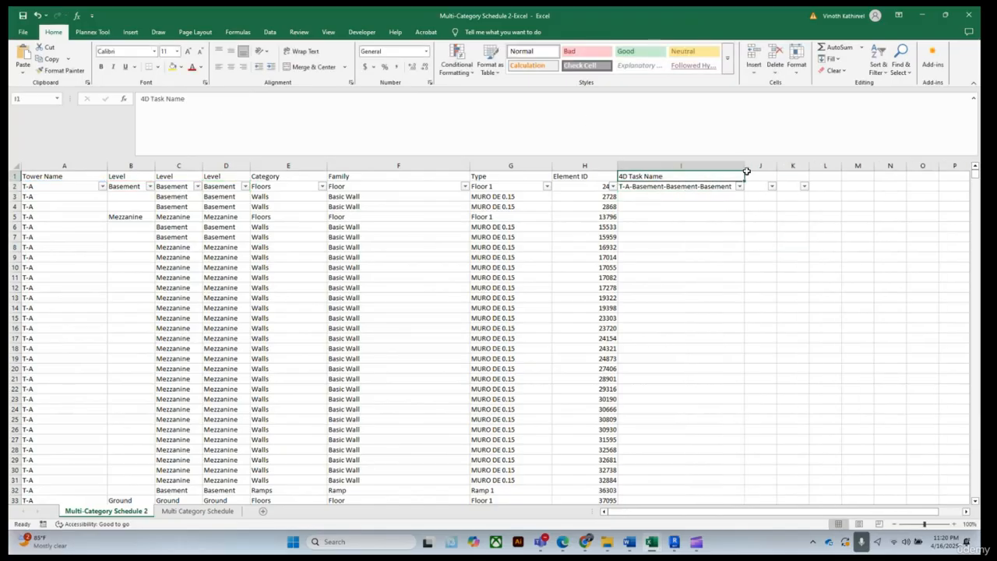
pyautogui.click(760, 226)
# Delete the empty columns J and K that carry leftover filter buttons
pyautogui.moveTo(744, 166); pyautogui.dragTo(807, 167)
pyautogui.click(770, 165)
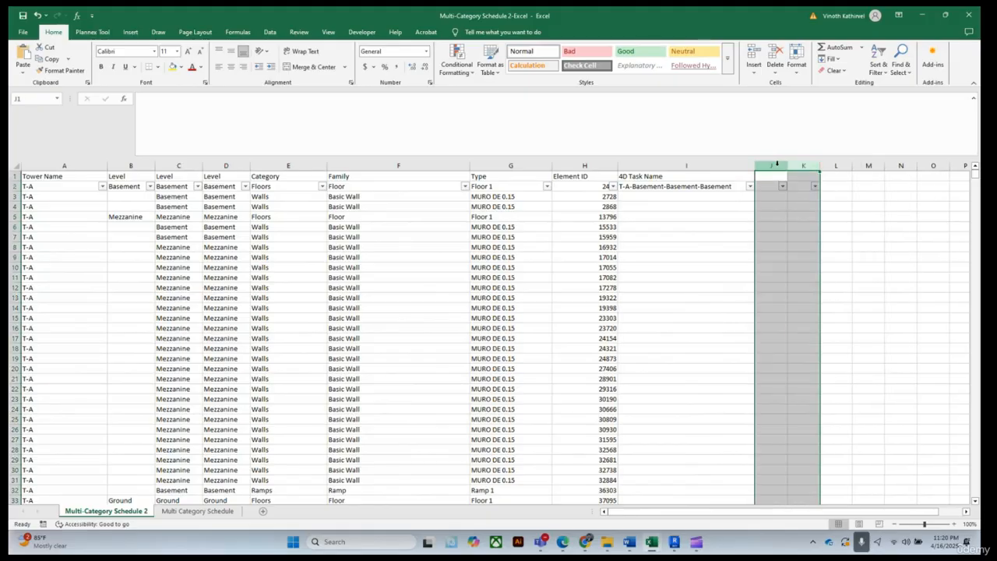
pyautogui.rightClick(776, 166)
pyautogui.click(806, 263)
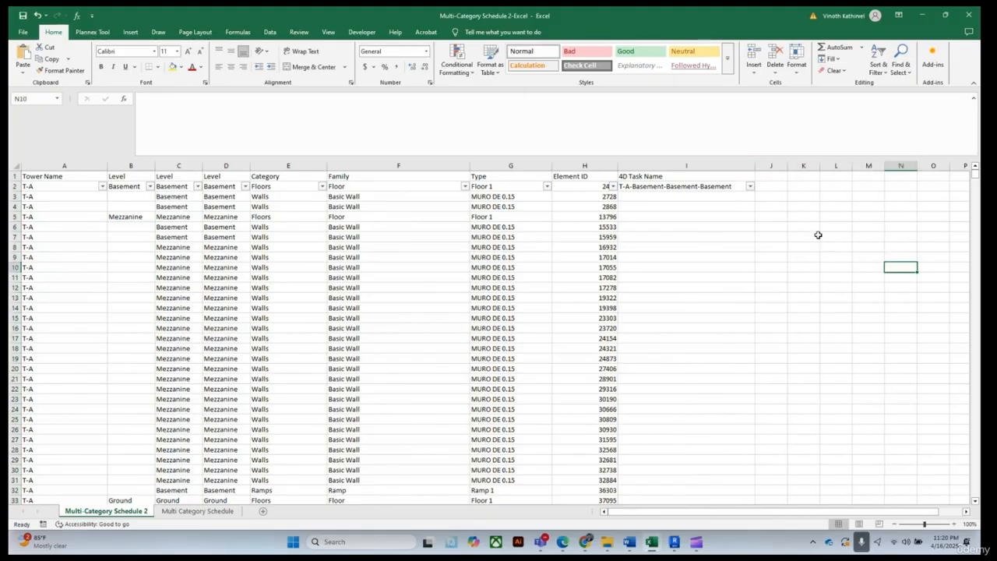
# Fill the I2 formula down the entire 4D Task Name column
pyautogui.click(690, 187)
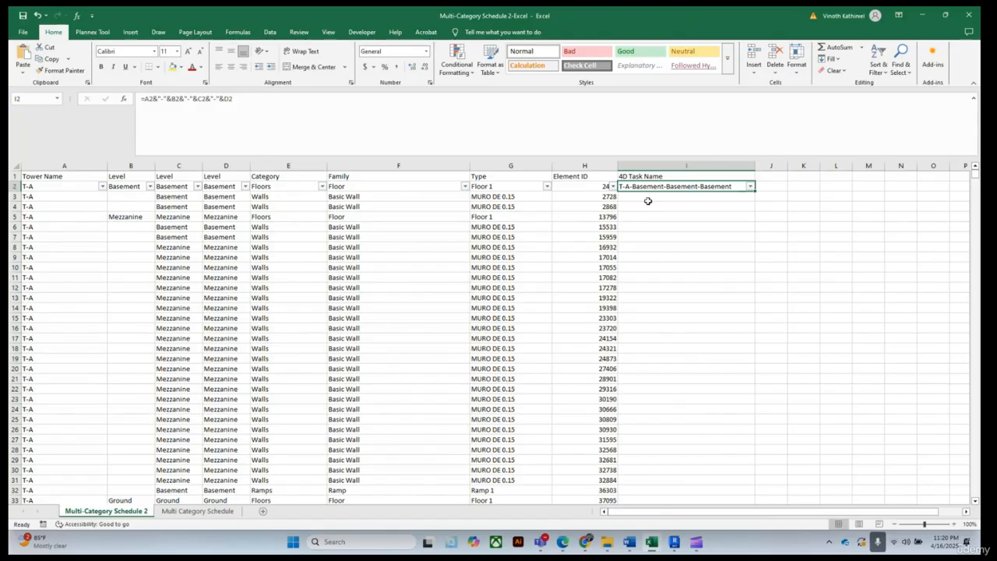
pyautogui.doubleClick(754, 192)
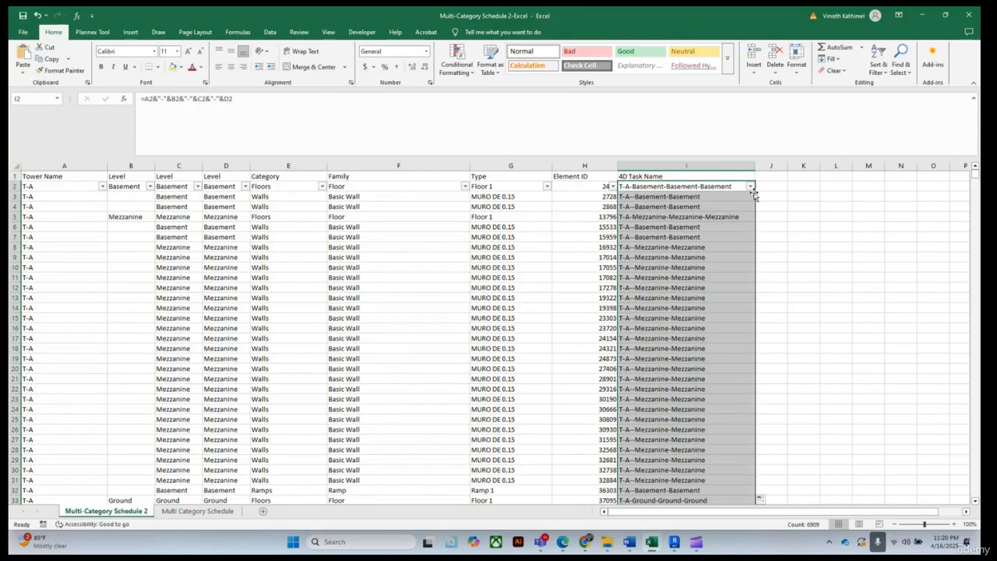
pyautogui.scroll(-5, 740, 243)
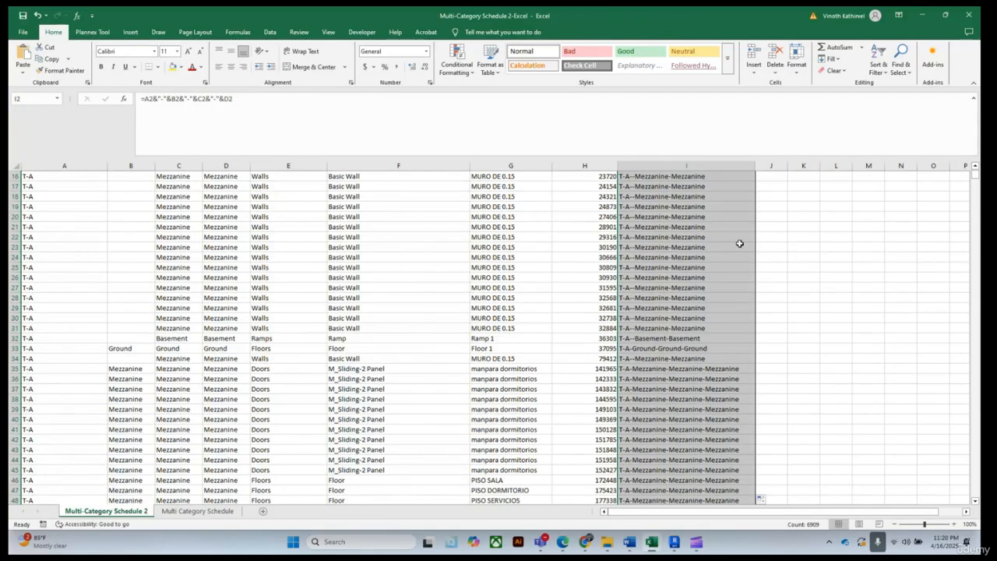
pyautogui.scroll(5, 742, 262)
pyautogui.click(793, 255)
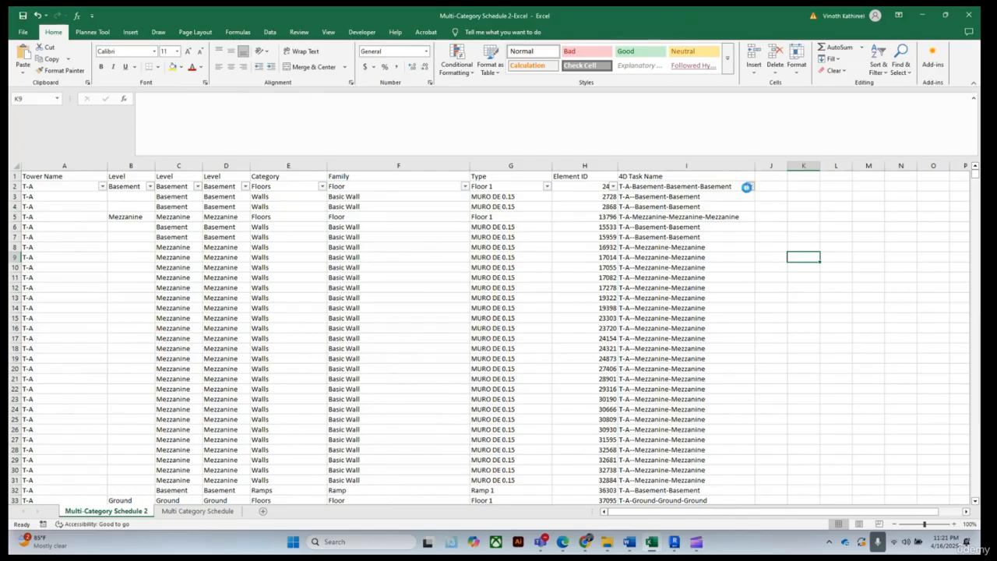
# Review the generated 4D Task Name values in the column's filter list
pyautogui.click(749, 188)
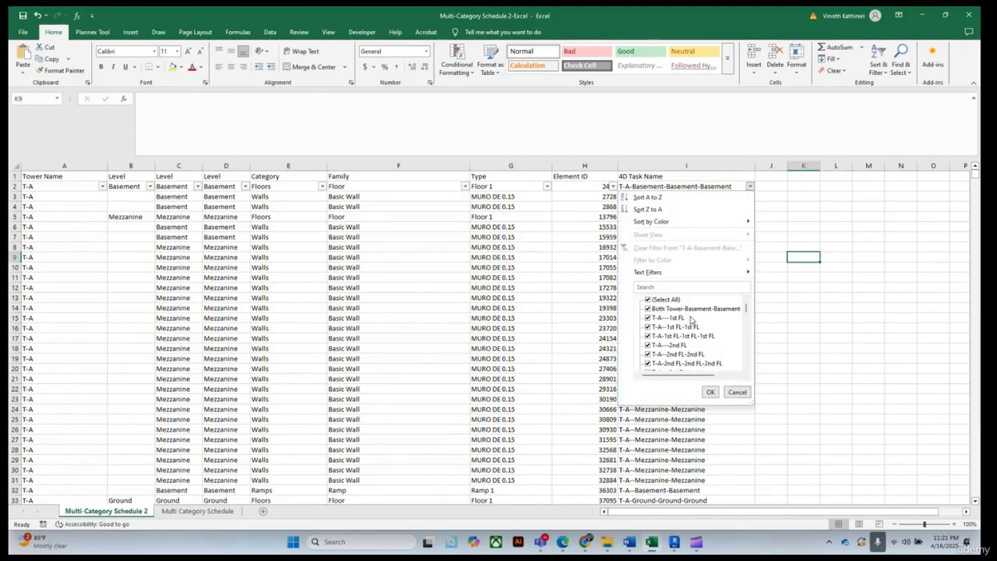
pyautogui.scroll(-10, 700, 335)
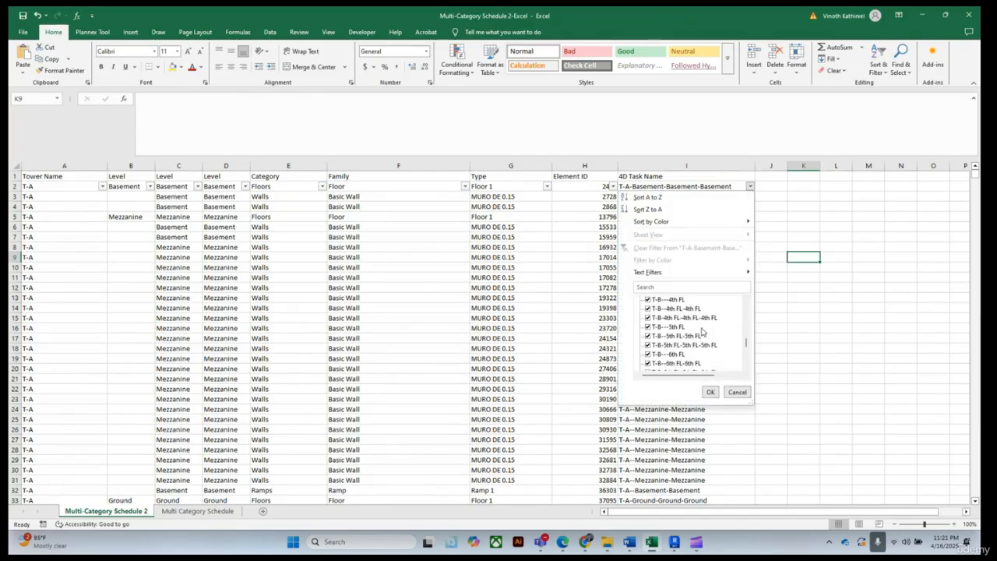
pyautogui.click(709, 392)
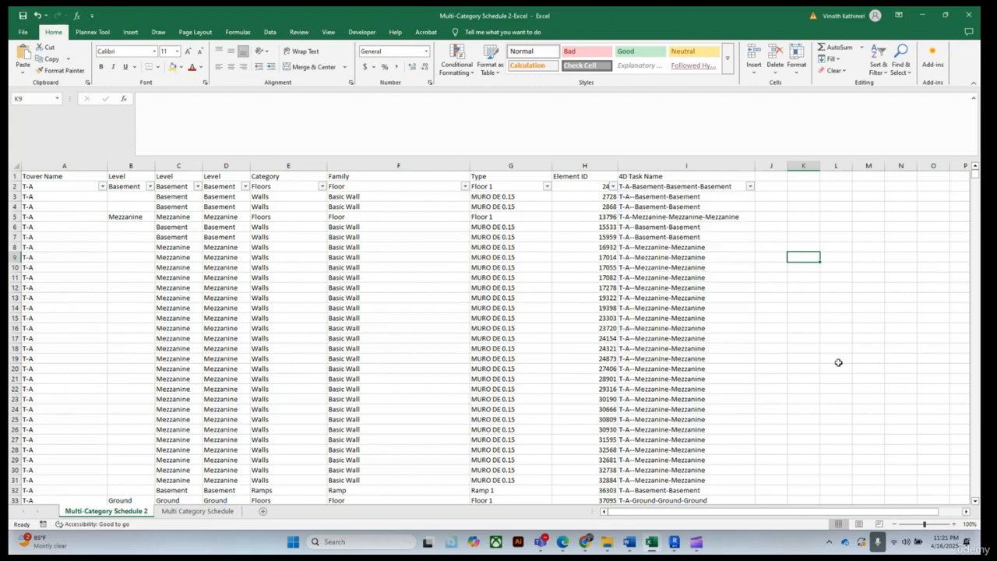
pyautogui.click(837, 358)
# Select and copy the whole table from Tower Name down to row 6910 in column I
pyautogui.moveTo(48, 178); pyautogui.dragTo(710, 328)
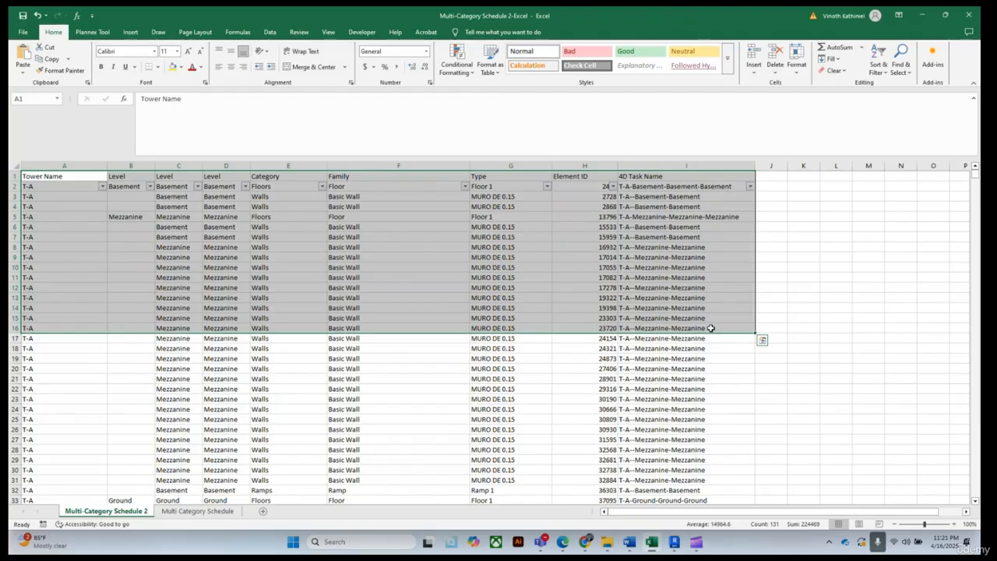
pyautogui.hotkey('ctrl', 'shift', 'Down')
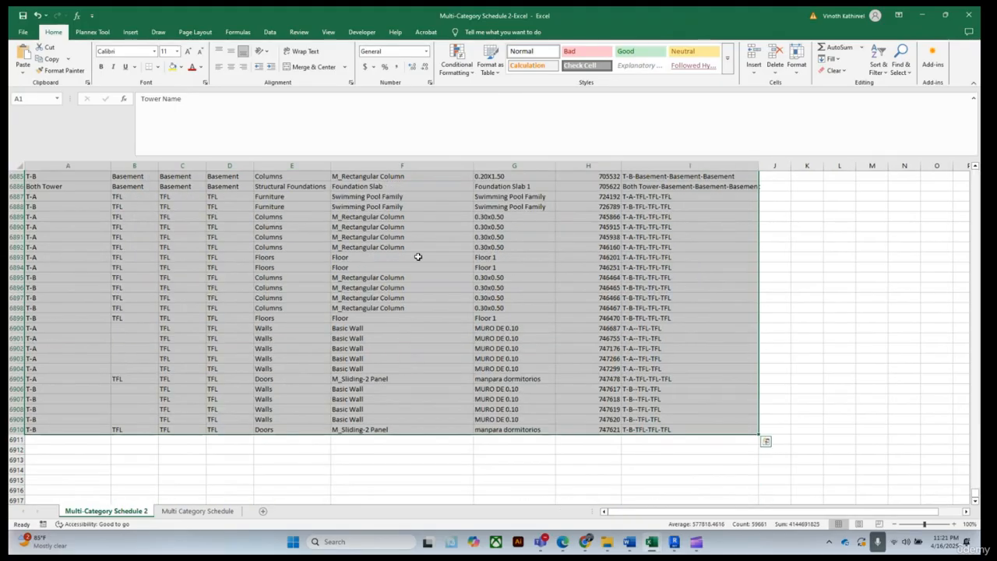
pyautogui.rightClick(426, 204)
pyautogui.click(455, 239)
# Paste the copied table as values only into cell A1 of the Multi Category Schedule sheet
pyautogui.click(191, 511)
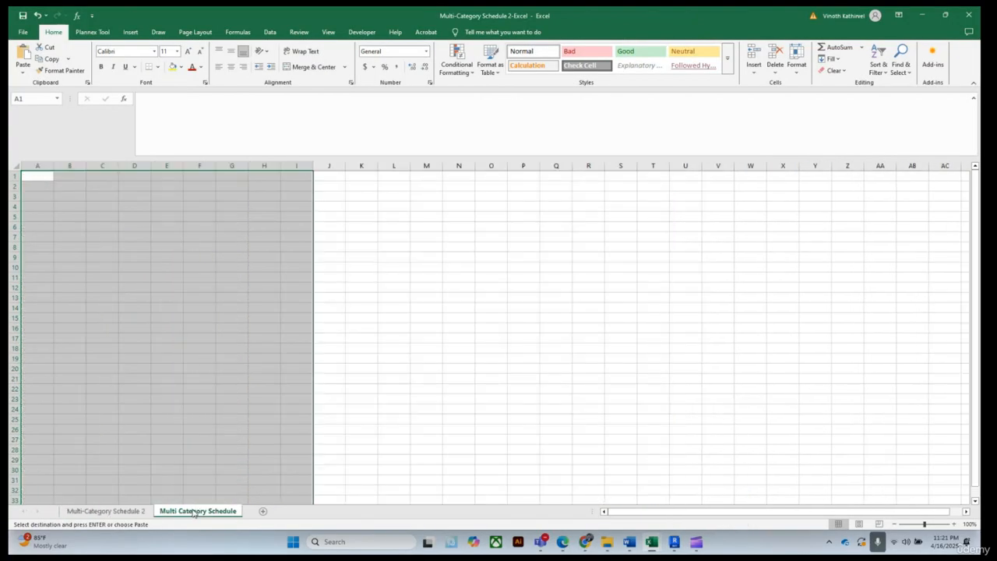
pyautogui.click(37, 174)
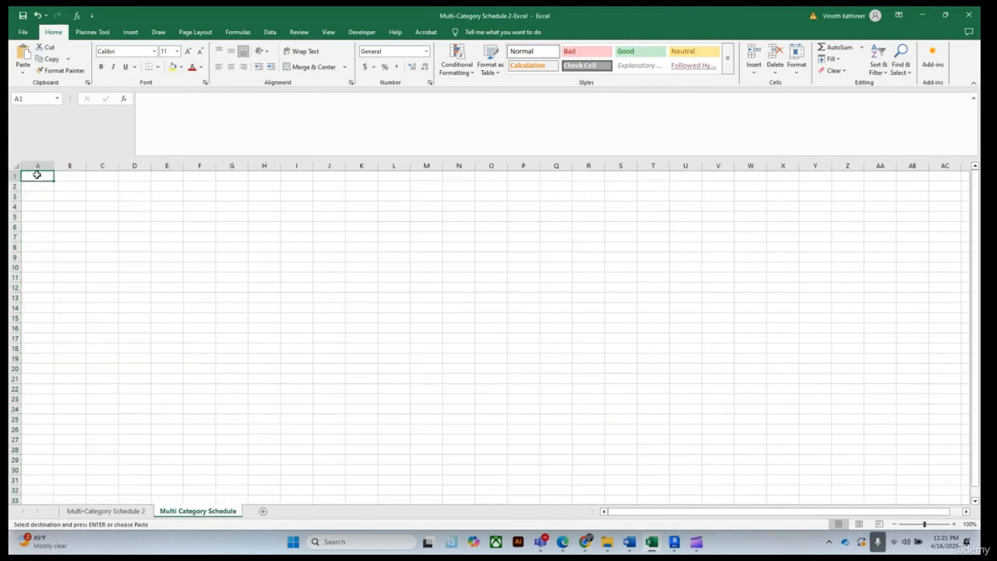
pyautogui.rightClick(37, 175)
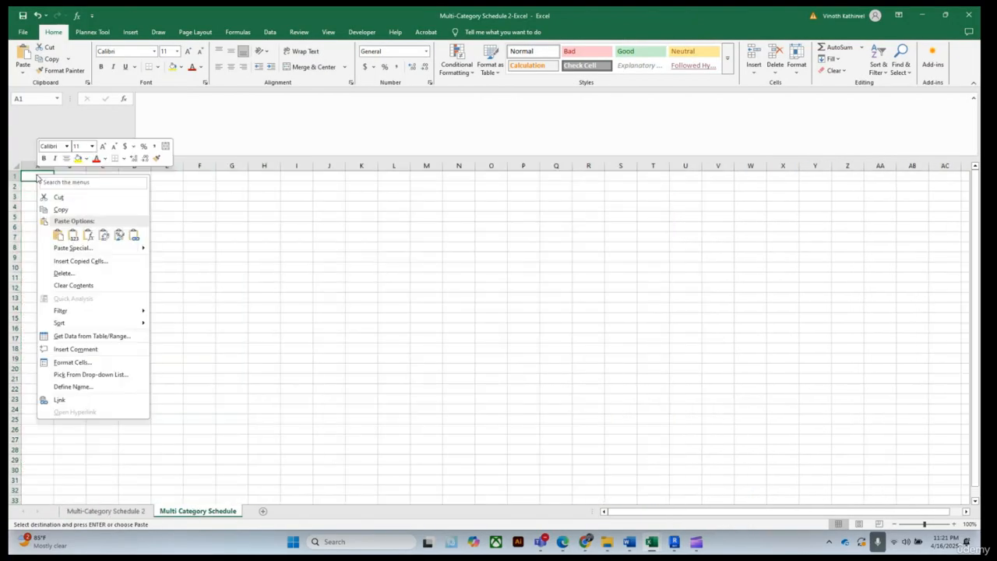
pyautogui.click(71, 236)
pyautogui.click(589, 265)
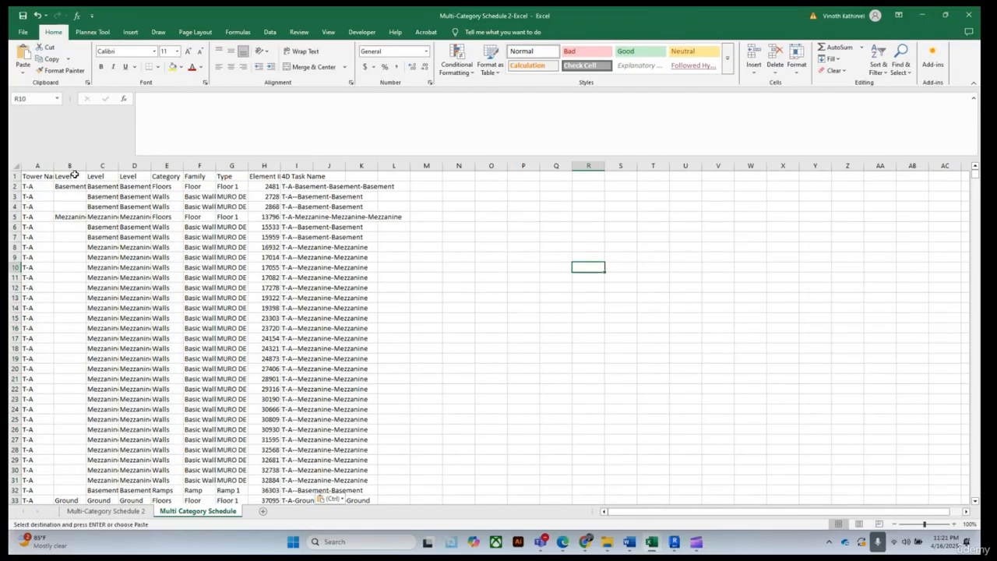
# Autofit the widths of columns A through I on the pasted values sheet
pyautogui.doubleClick(53, 165)
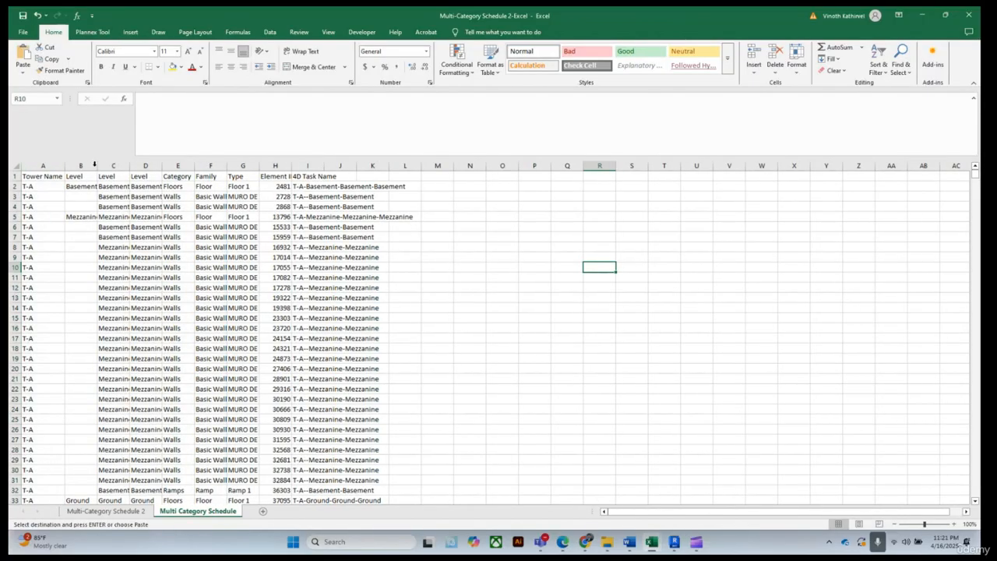
pyautogui.doubleClick(96, 166)
pyautogui.doubleClick(138, 165)
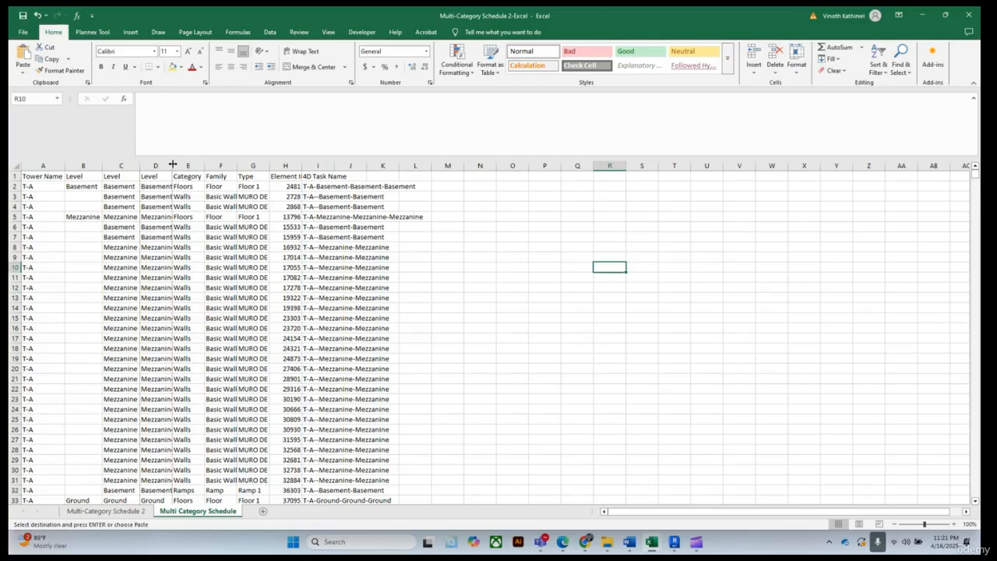
pyautogui.doubleClick(172, 165)
pyautogui.doubleClick(206, 165)
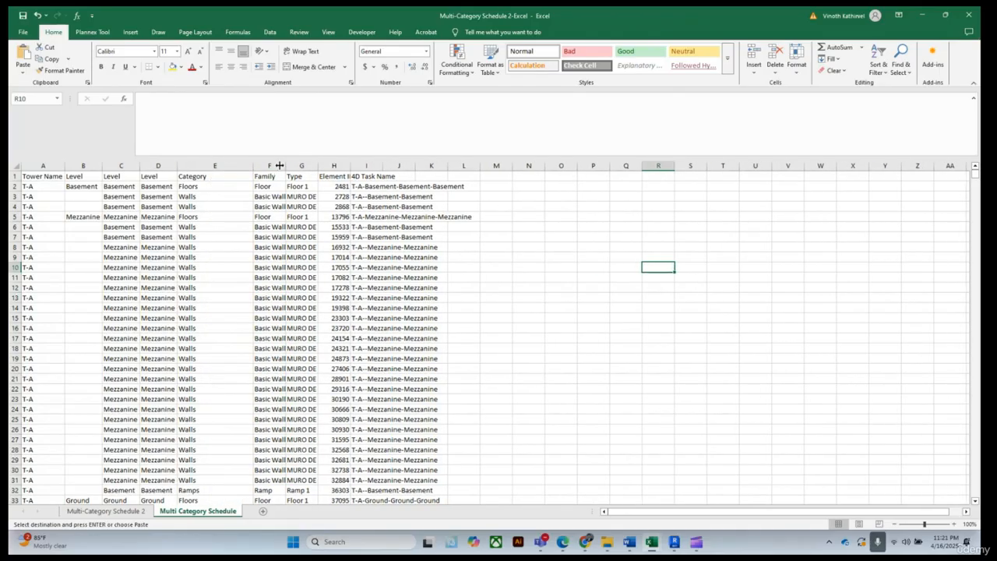
pyautogui.doubleClick(279, 165)
pyautogui.doubleClick(428, 165)
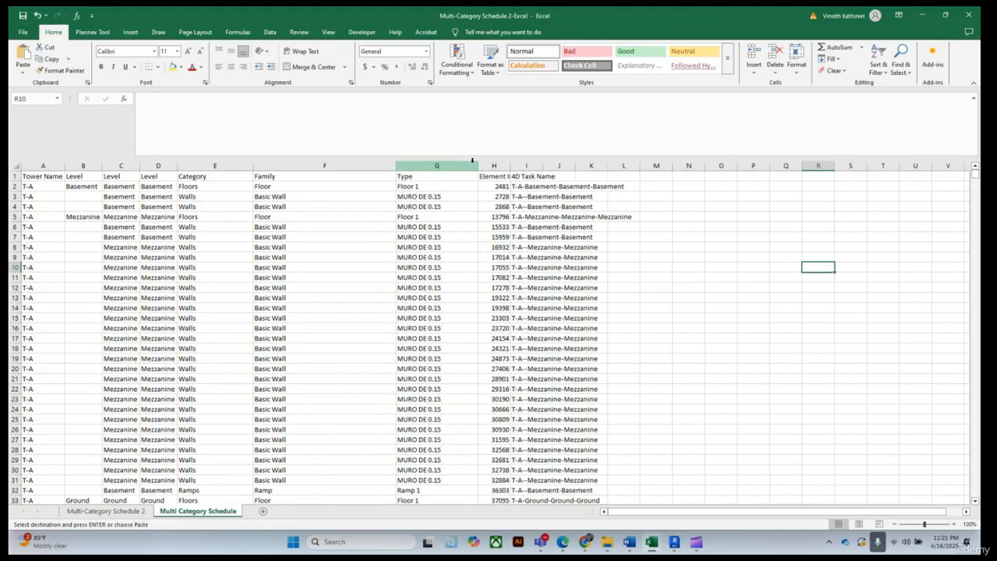
pyautogui.doubleClick(511, 165)
pyautogui.click(581, 165)
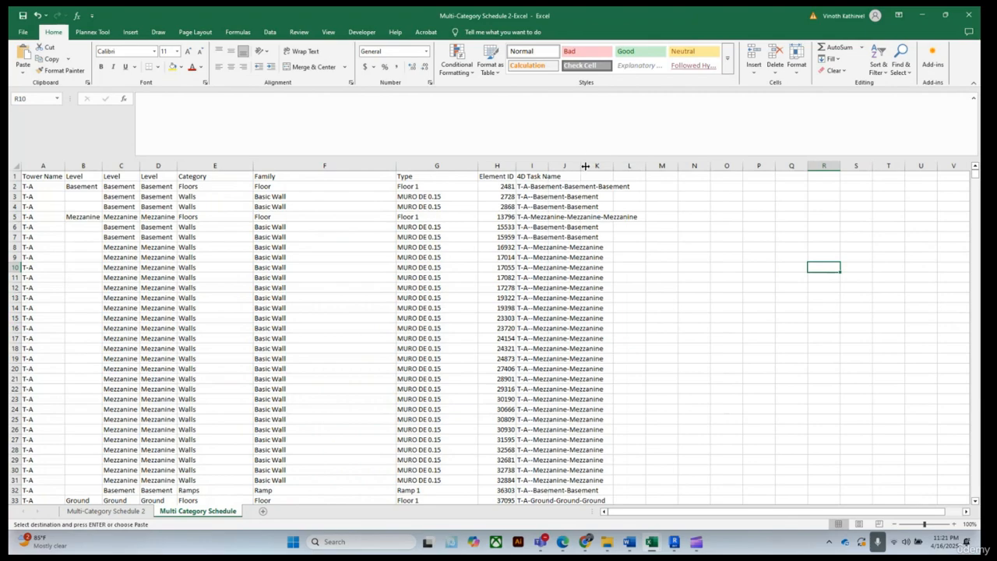
pyautogui.doubleClick(548, 165)
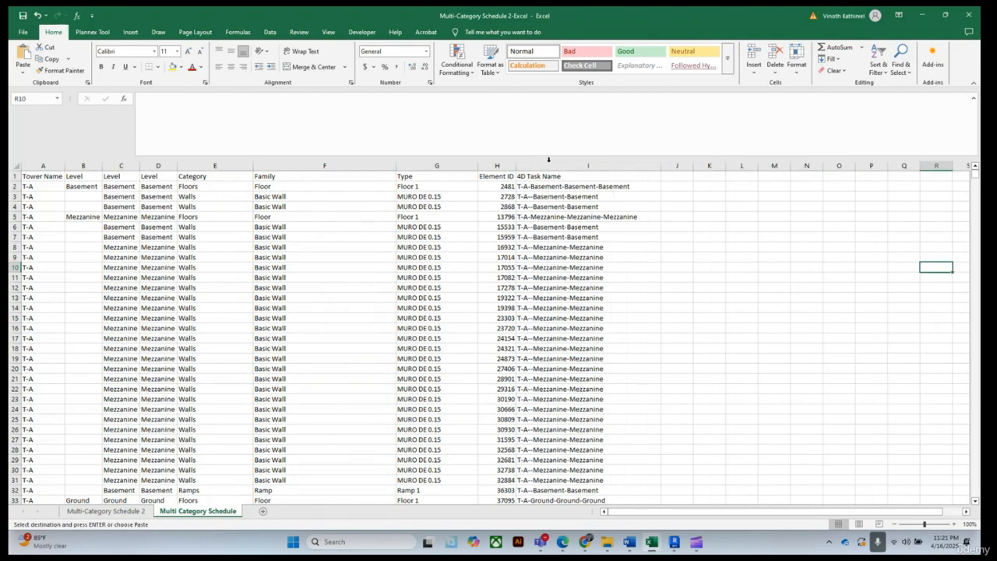
pyautogui.click(741, 295)
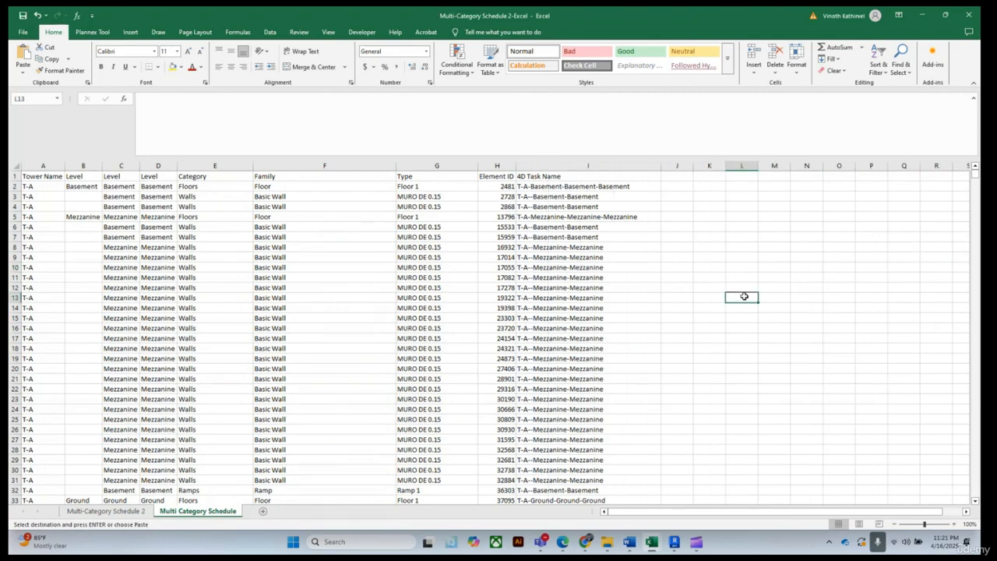
# Review the pasted 4D Task Name values down the sheet
pyautogui.scroll(-1, 572, 280)
pyautogui.scroll(-6, 573, 281)
pyautogui.scroll(7, 574, 285)
pyautogui.scroll(-20, 510, 318)
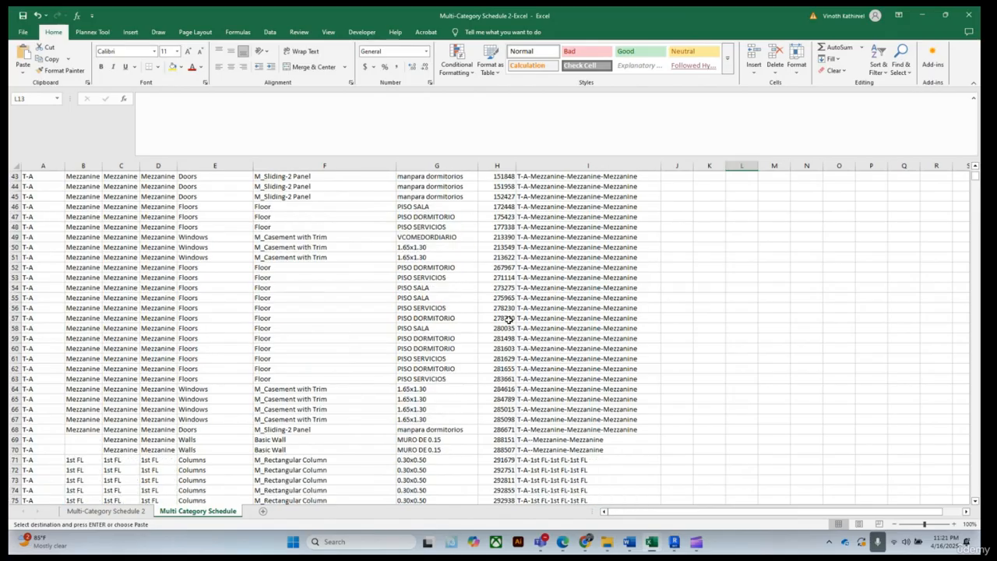
pyautogui.scroll(18, 529, 352)
pyautogui.scroll(6, 528, 352)
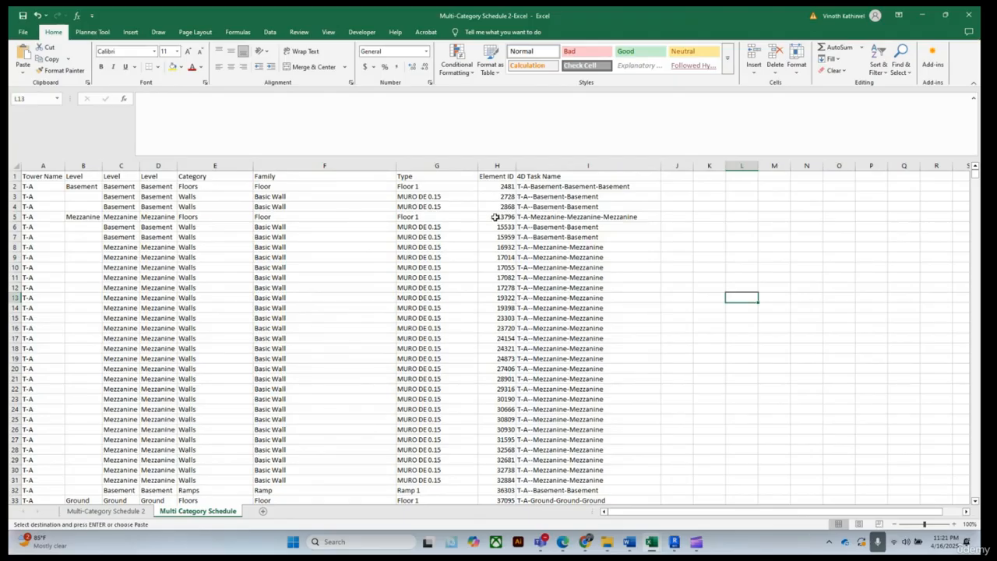
pyautogui.scroll(-4, 495, 217)
pyautogui.scroll(4, 495, 218)
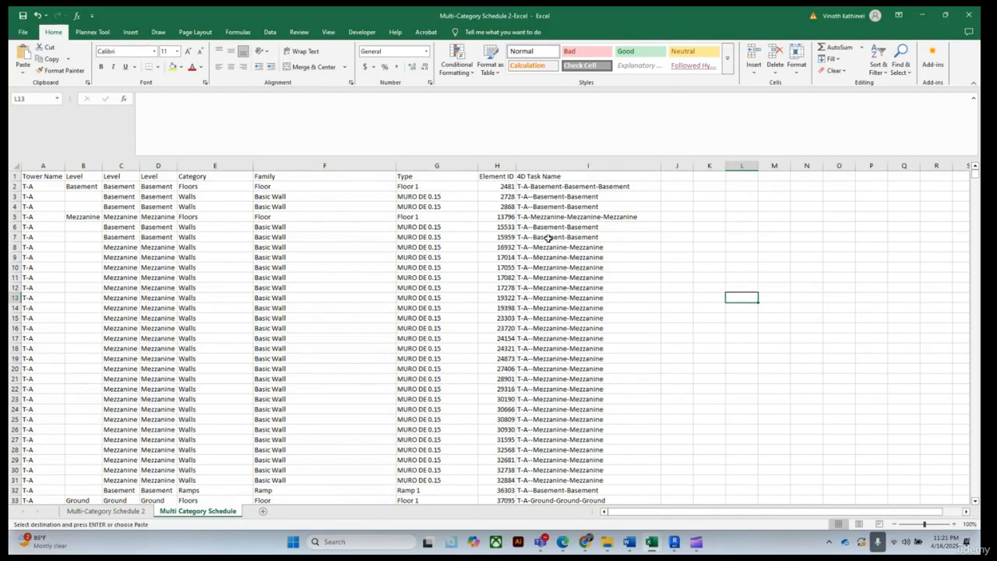
pyautogui.click(547, 188)
pyautogui.click(545, 227)
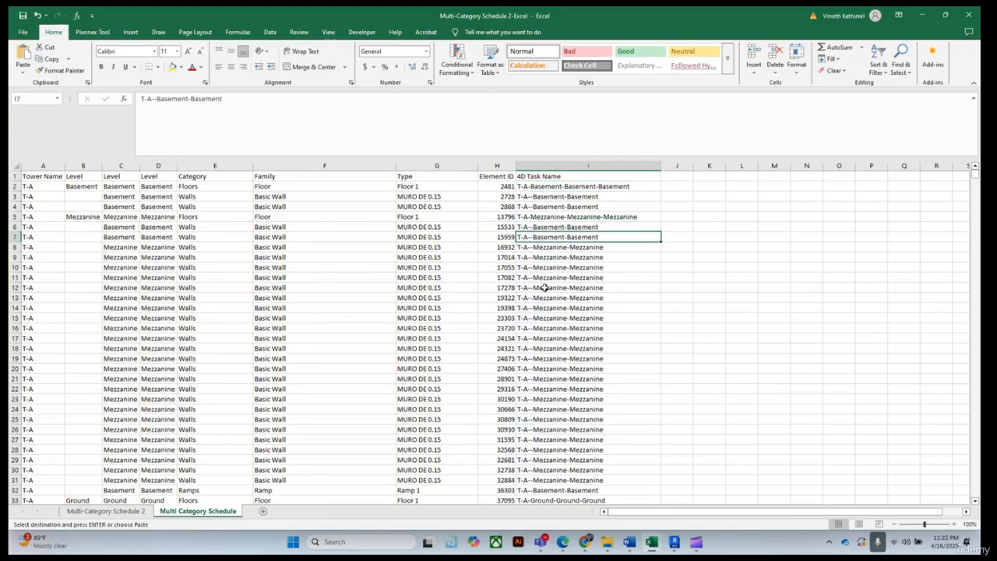
pyautogui.click(544, 288)
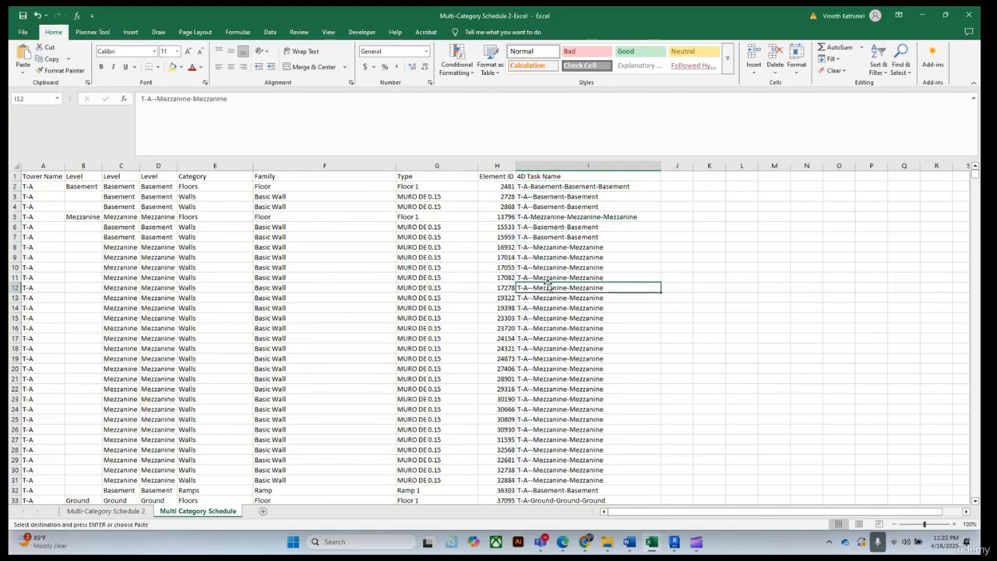
pyautogui.click(593, 187)
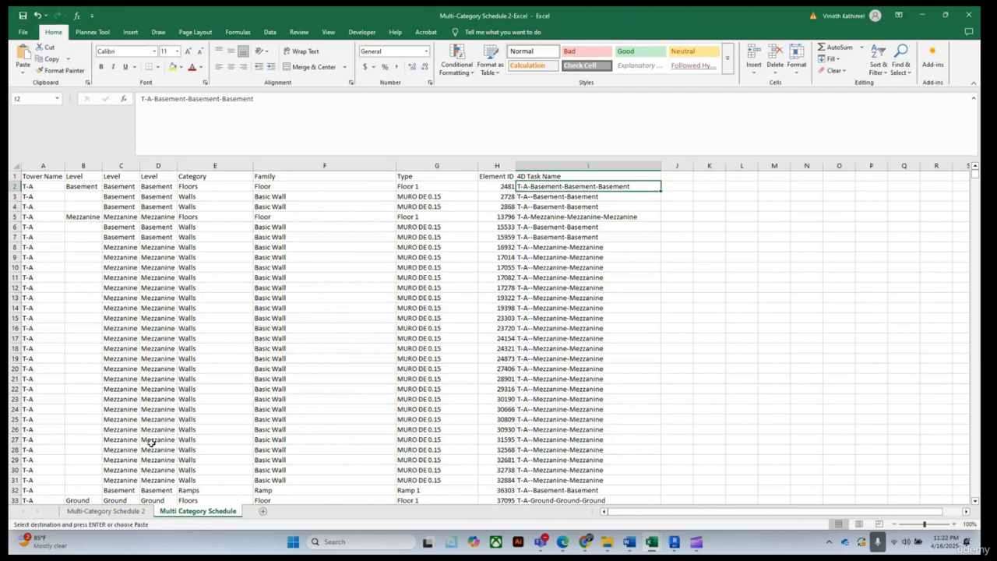
# On Multi-Category Schedule 2, rewrite the I2 formula as =A2&"-"&D2&"-"&E2&"-"&F2 to combine tower, level, category and family
pyautogui.click(137, 517)
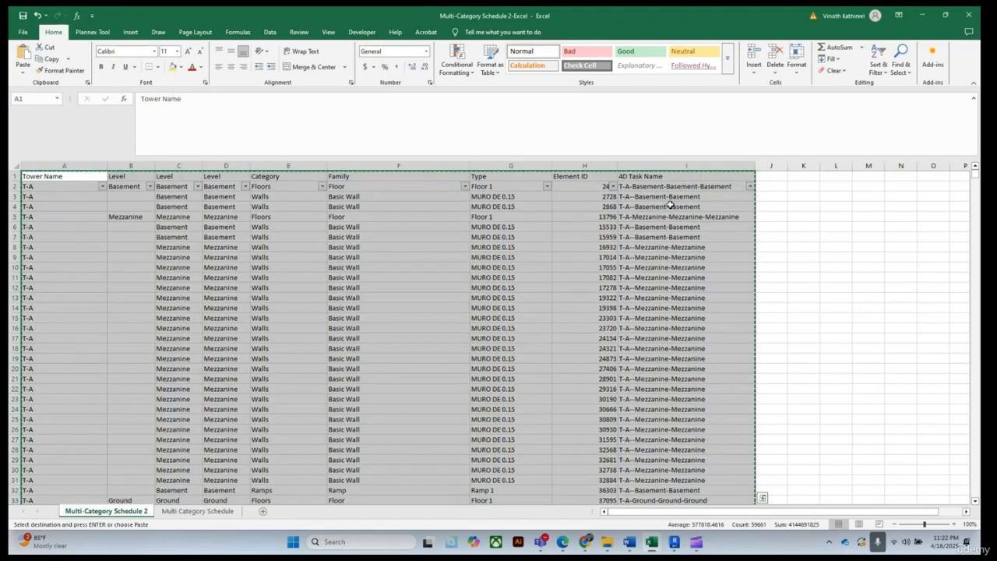
pyautogui.click(676, 188)
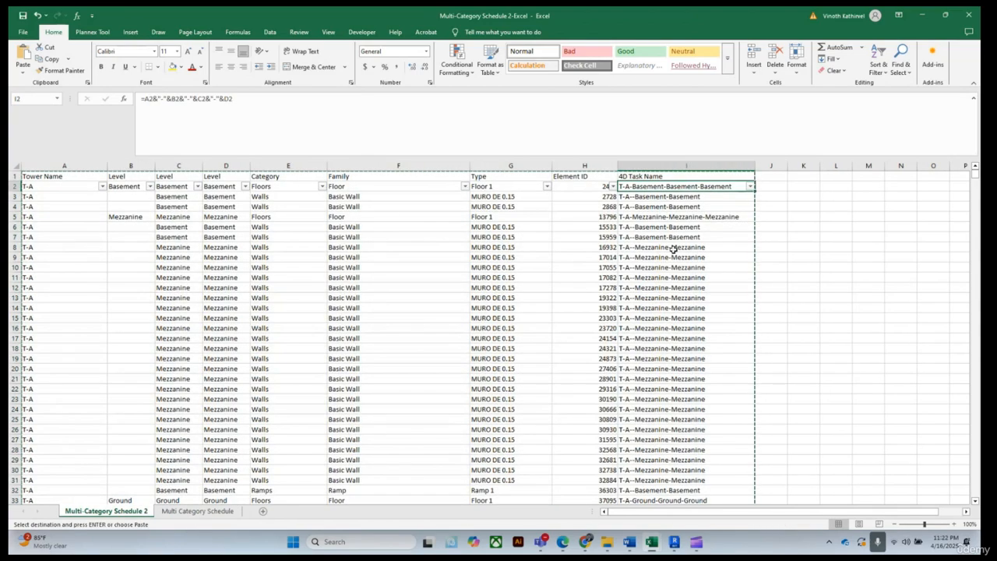
pyautogui.click(680, 309)
pyautogui.doubleClick(680, 308)
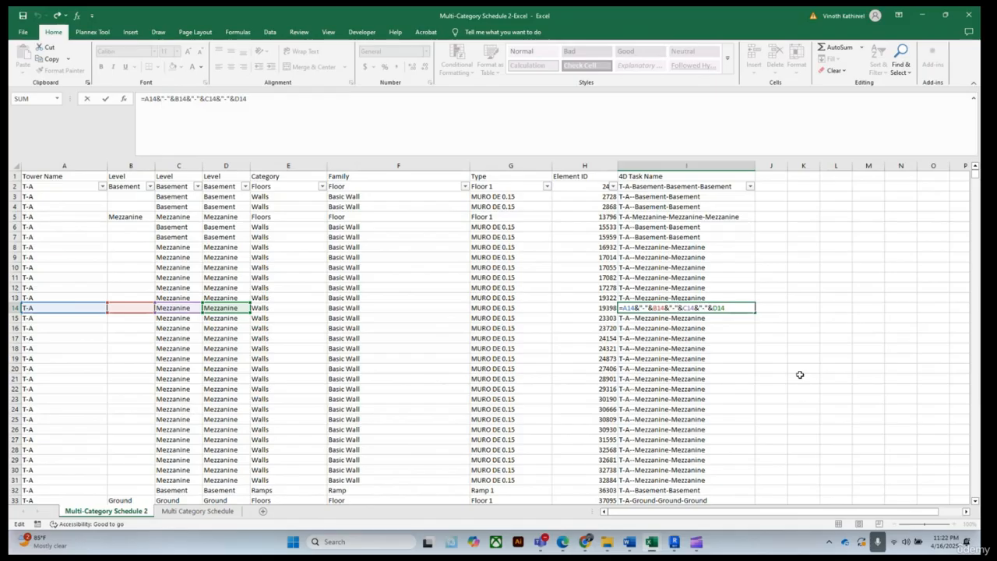
pyautogui.press('Escape')
pyautogui.click(664, 187)
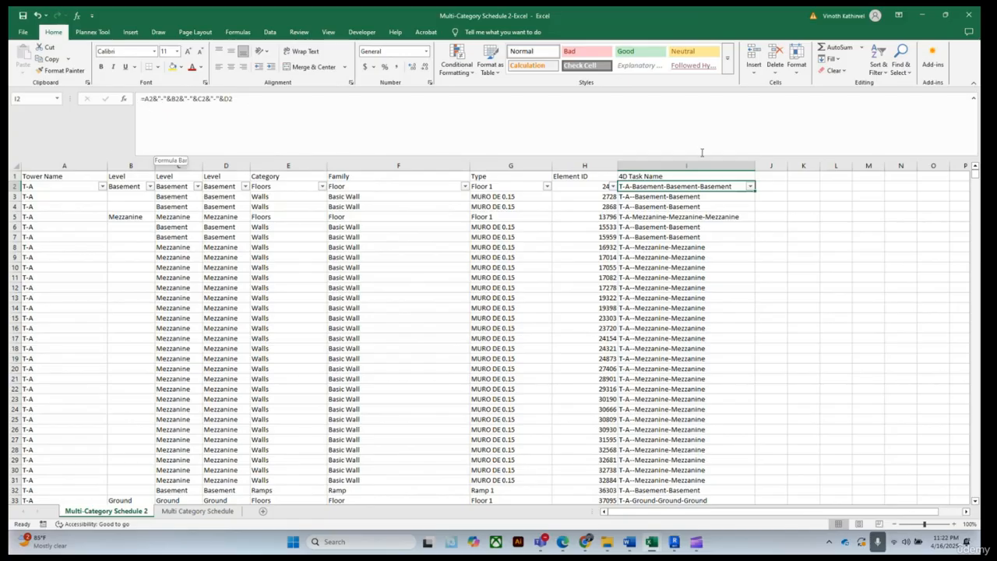
pyautogui.doubleClick(697, 187)
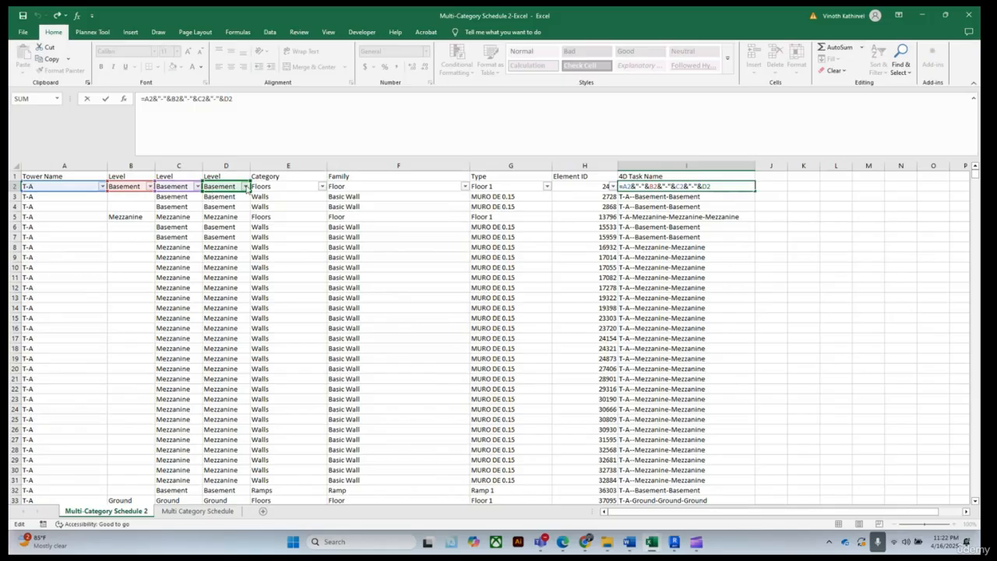
pyautogui.click(286, 186)
pyautogui.click(348, 187)
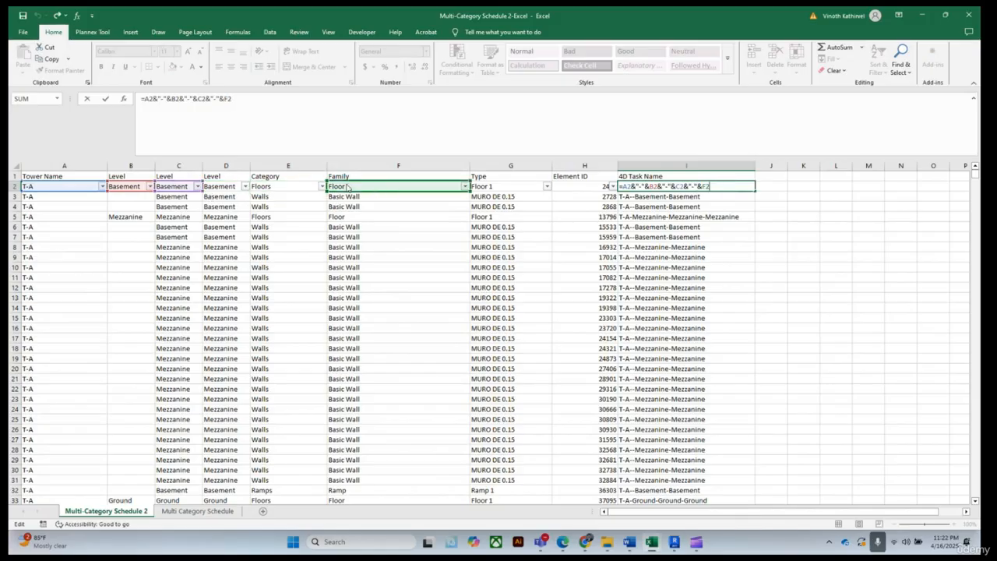
pyautogui.moveTo(184, 182); pyautogui.dragTo(269, 192)
pyautogui.moveTo(141, 183); pyautogui.dragTo(248, 188)
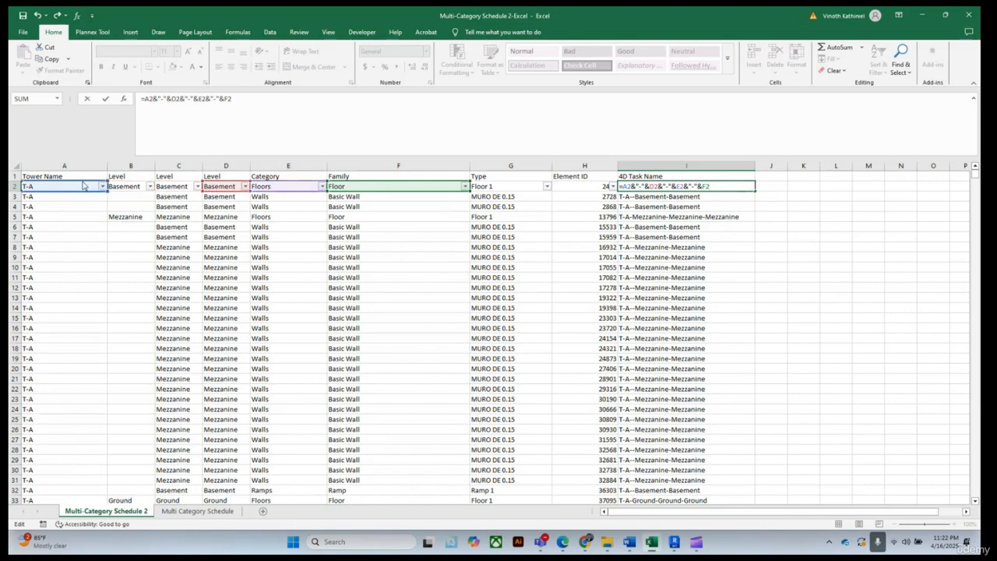
pyautogui.moveTo(83, 184); pyautogui.dragTo(170, 187)
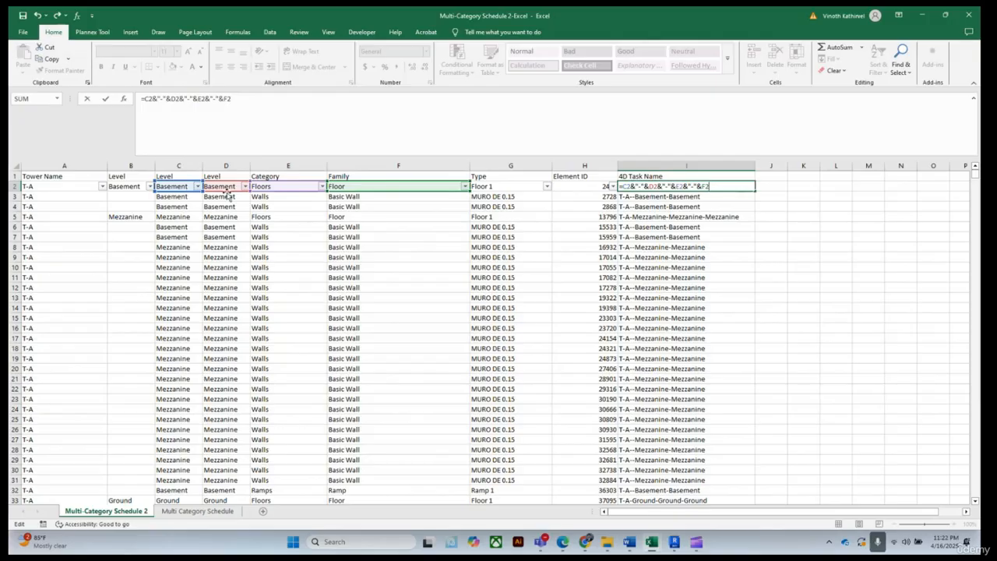
pyautogui.moveTo(448, 186); pyautogui.dragTo(474, 194)
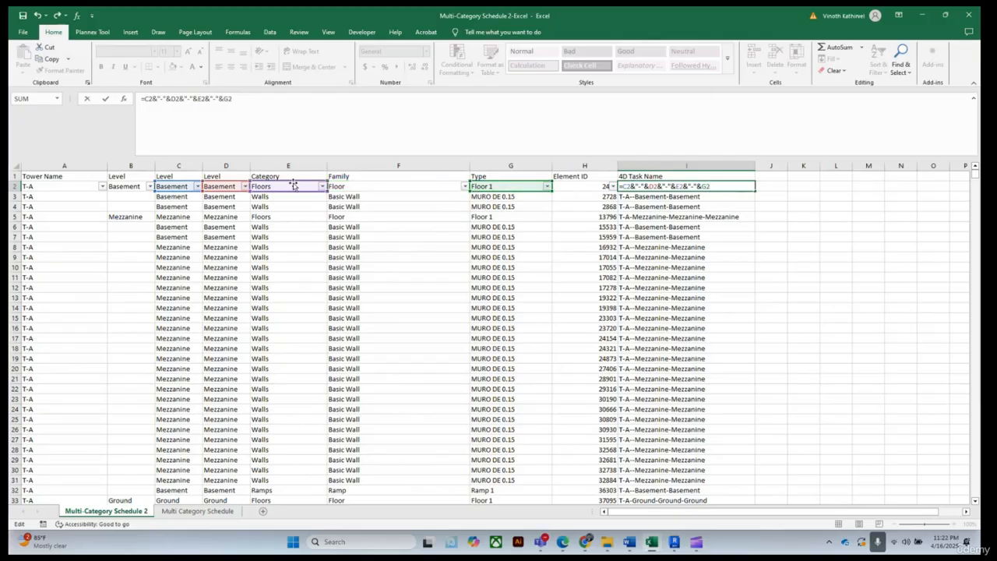
pyautogui.moveTo(295, 191); pyautogui.dragTo(342, 191)
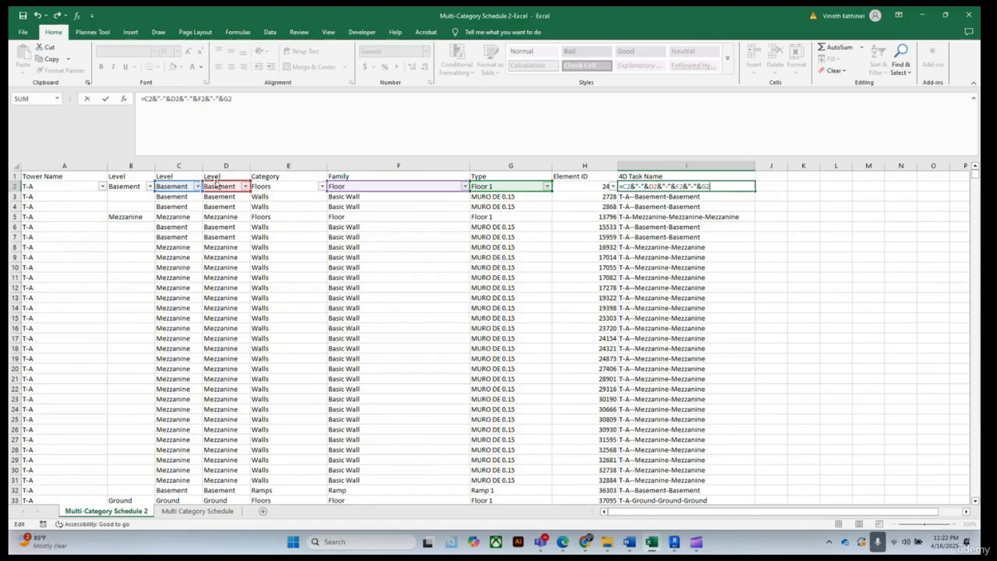
pyautogui.moveTo(250, 193); pyautogui.dragTo(262, 192)
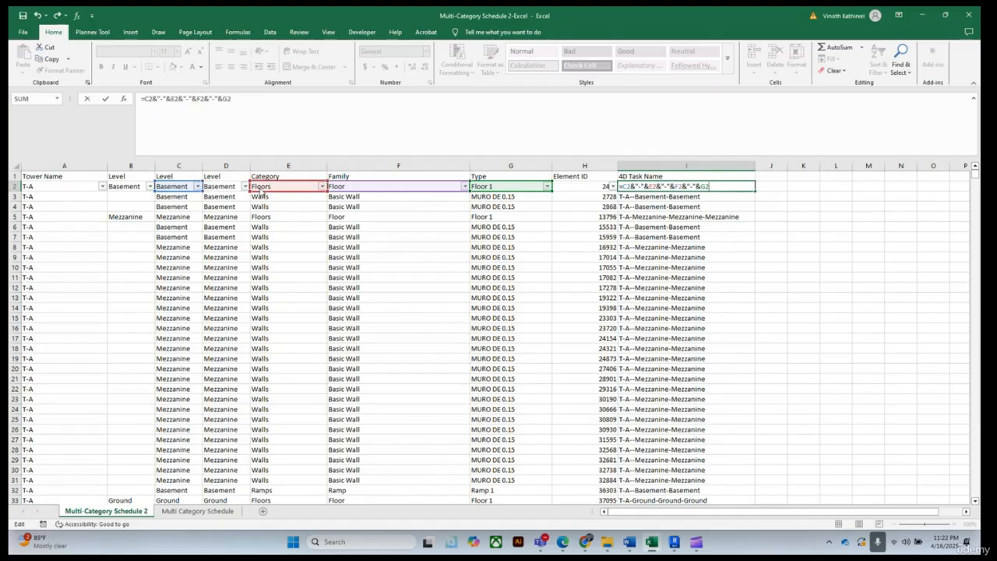
pyautogui.moveTo(262, 192); pyautogui.dragTo(239, 192)
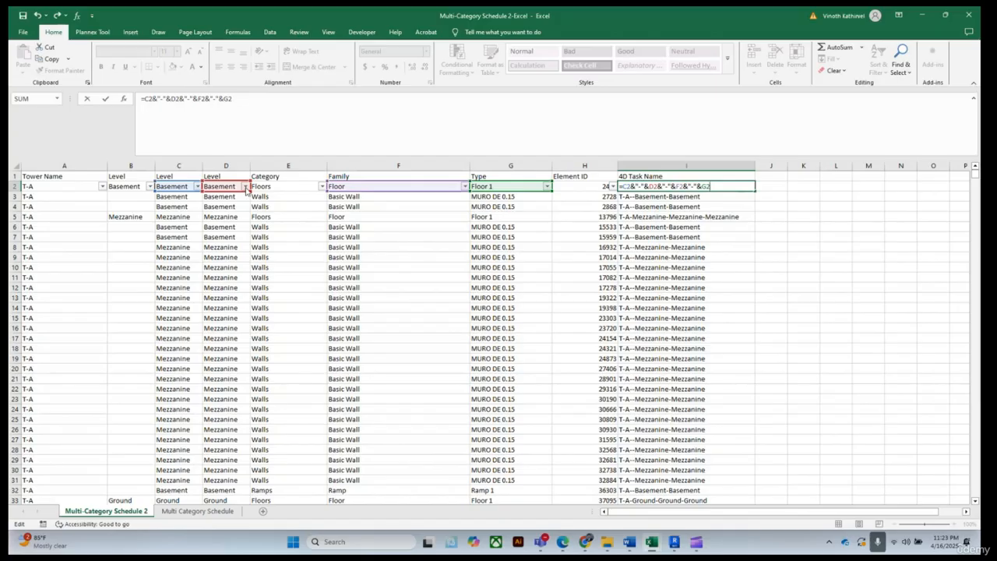
pyautogui.moveTo(330, 178); pyautogui.dragTo(253, 177)
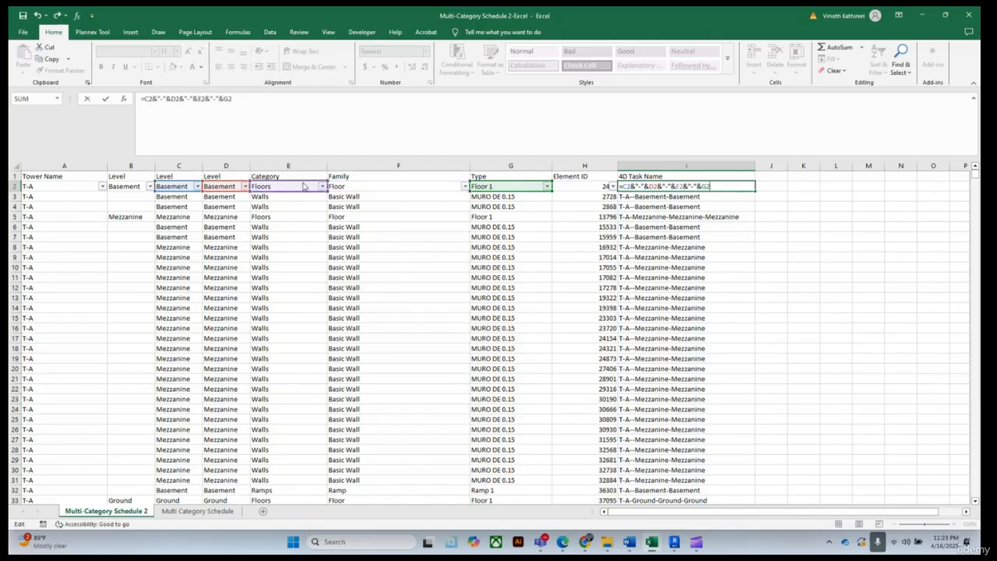
pyautogui.click(408, 184)
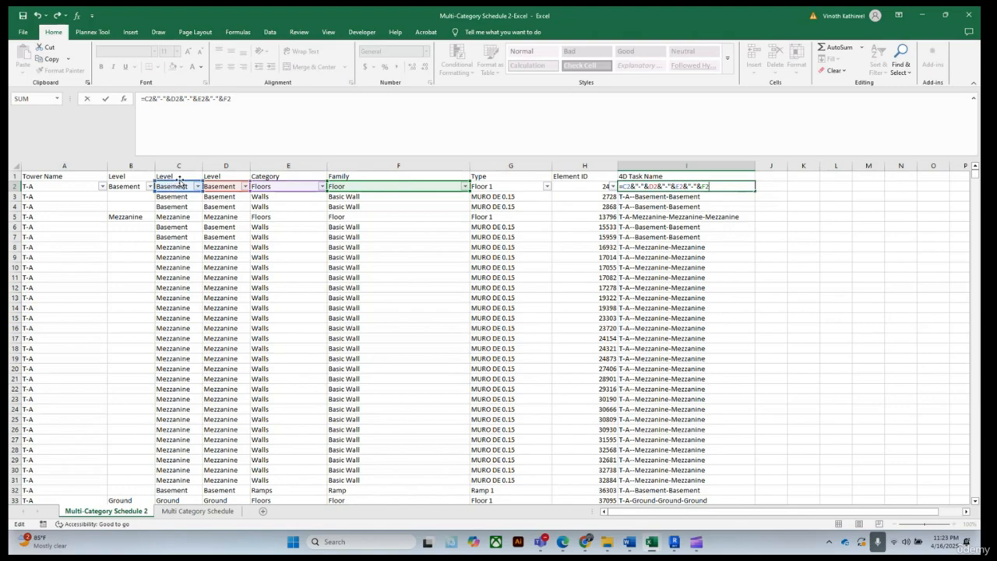
pyautogui.moveTo(180, 184); pyautogui.dragTo(70, 189)
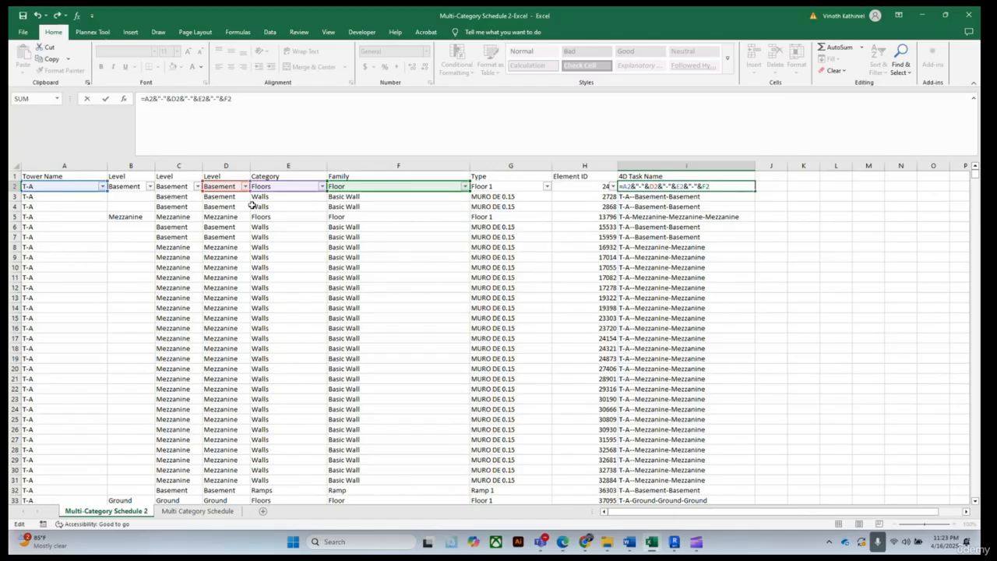
pyautogui.hotkey('ctrl', 'Return')
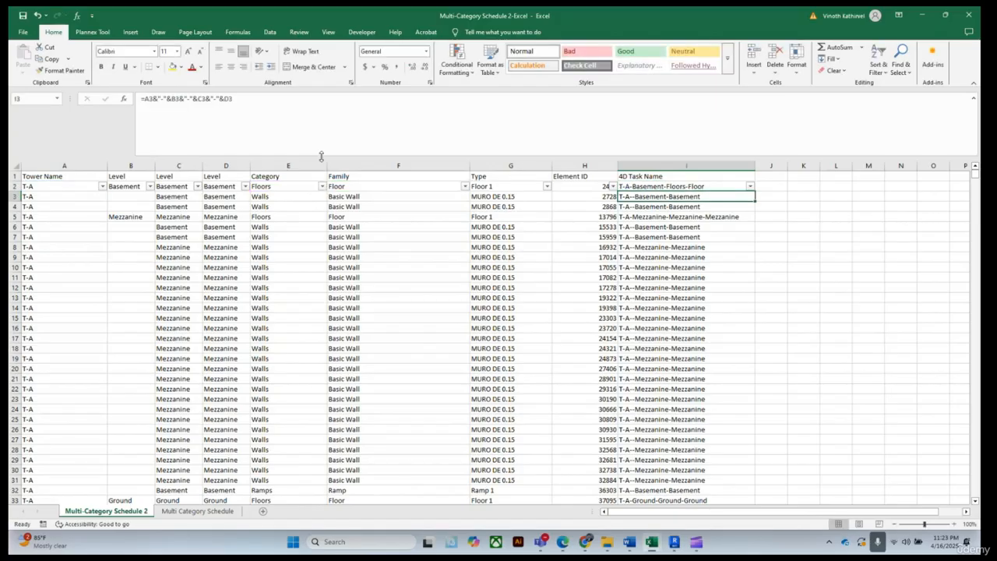
# Fill the revised I2 formula down the entire 4D Task Name column
pyautogui.doubleClick(756, 190)
pyautogui.click(842, 279)
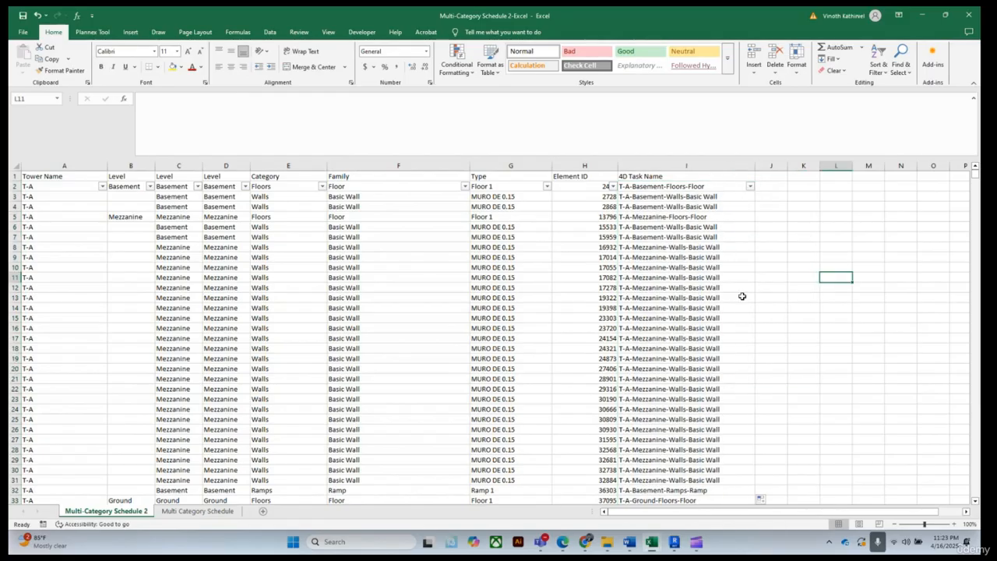
pyautogui.scroll(-12, 743, 294)
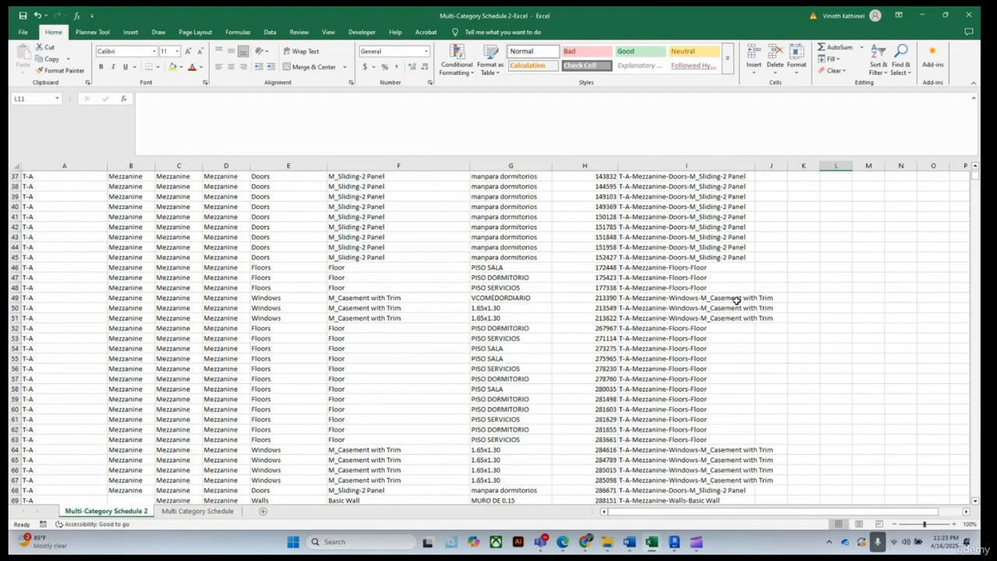
pyautogui.scroll(-15, 736, 300)
pyautogui.scroll(8, 732, 292)
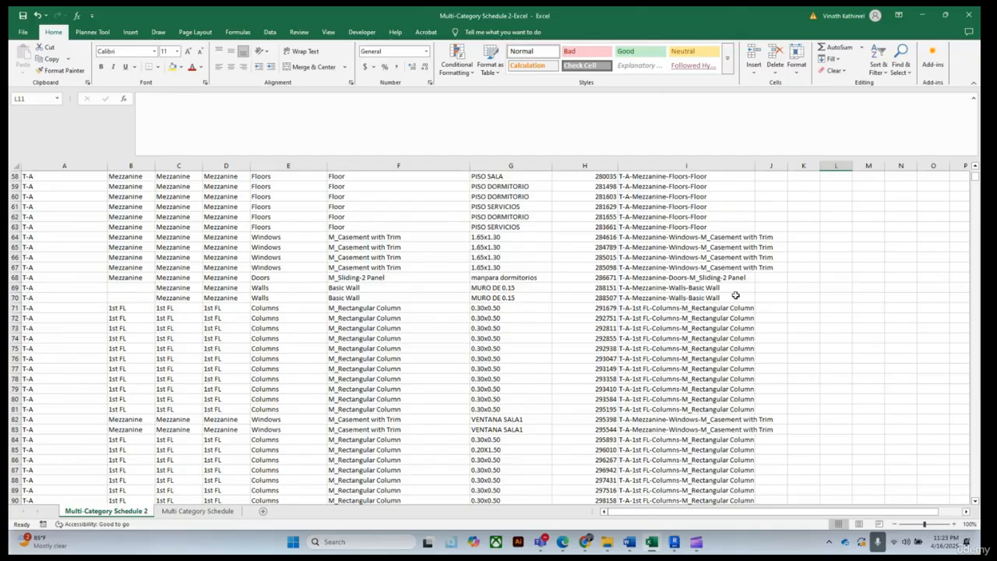
# Review the revised 4D Task Name values down Multi-Category Schedule 2
pyautogui.scroll(3, 735, 295)
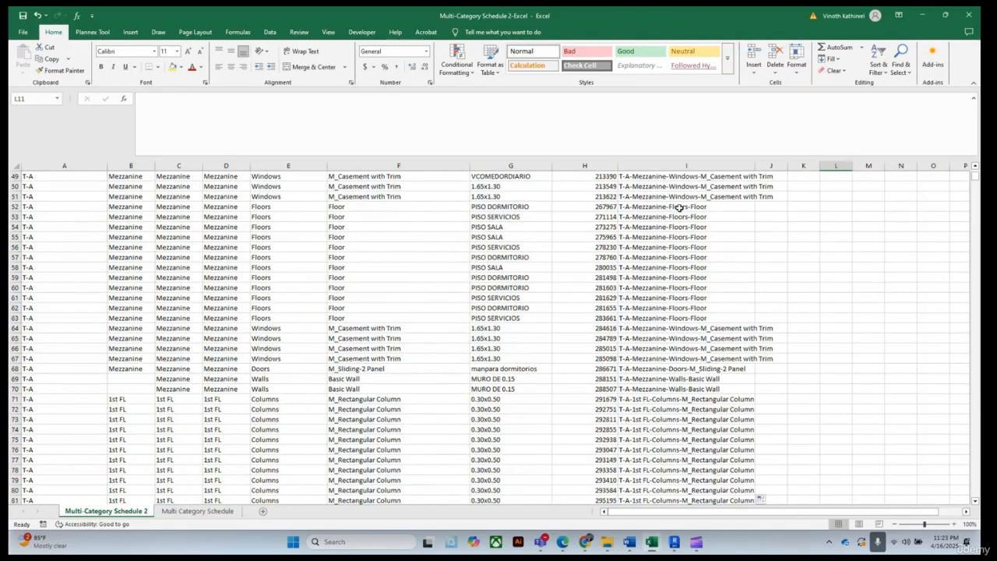
pyautogui.moveTo(680, 206); pyautogui.dragTo(692, 318)
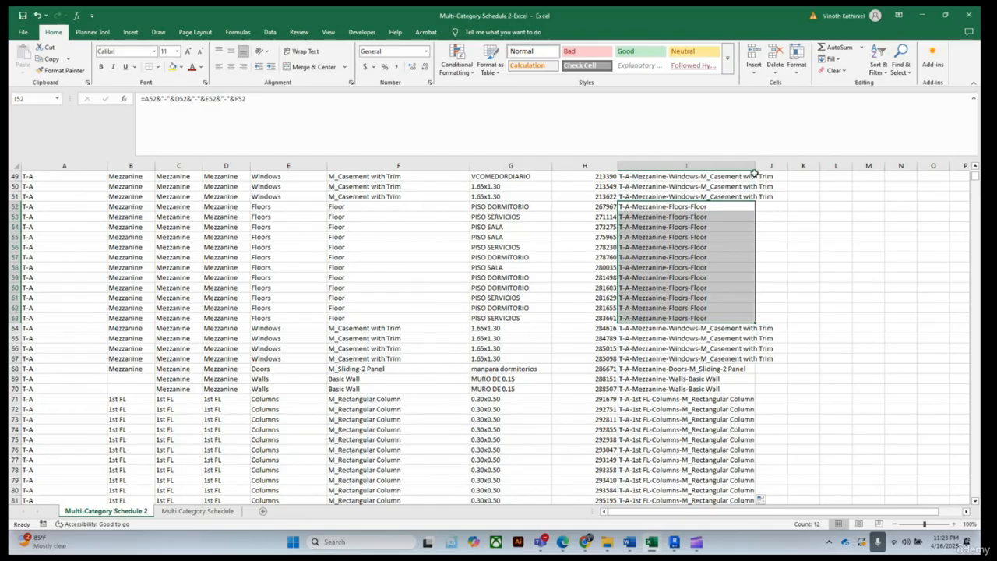
pyautogui.scroll(-11, 628, 358)
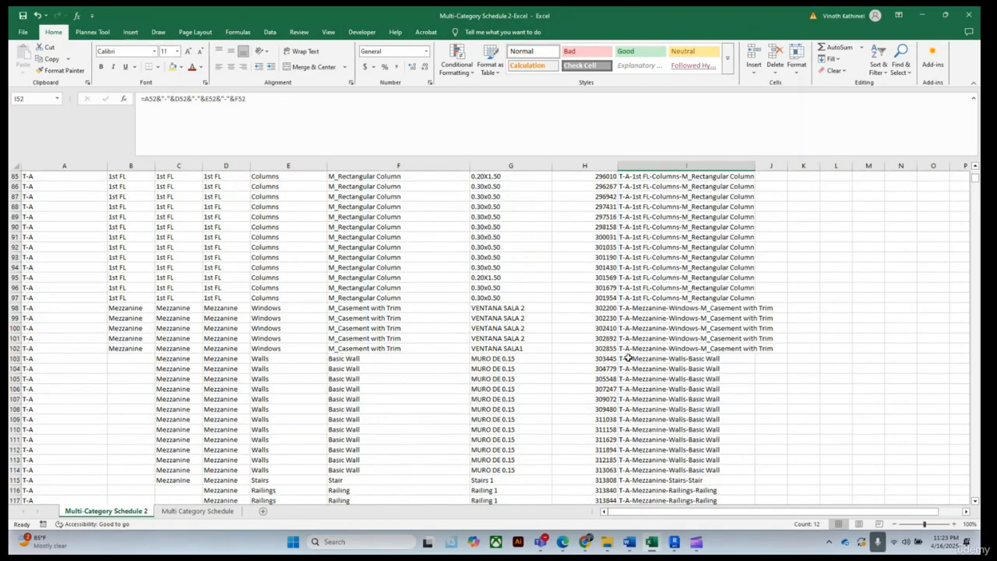
pyautogui.scroll(20, 628, 357)
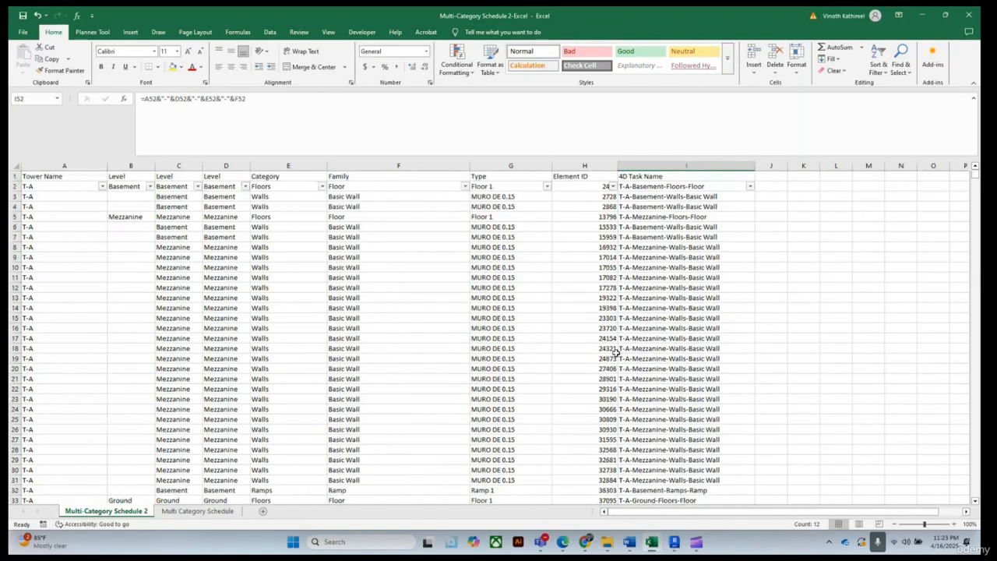
pyautogui.scroll(-12, 617, 354)
pyautogui.scroll(-16, 617, 355)
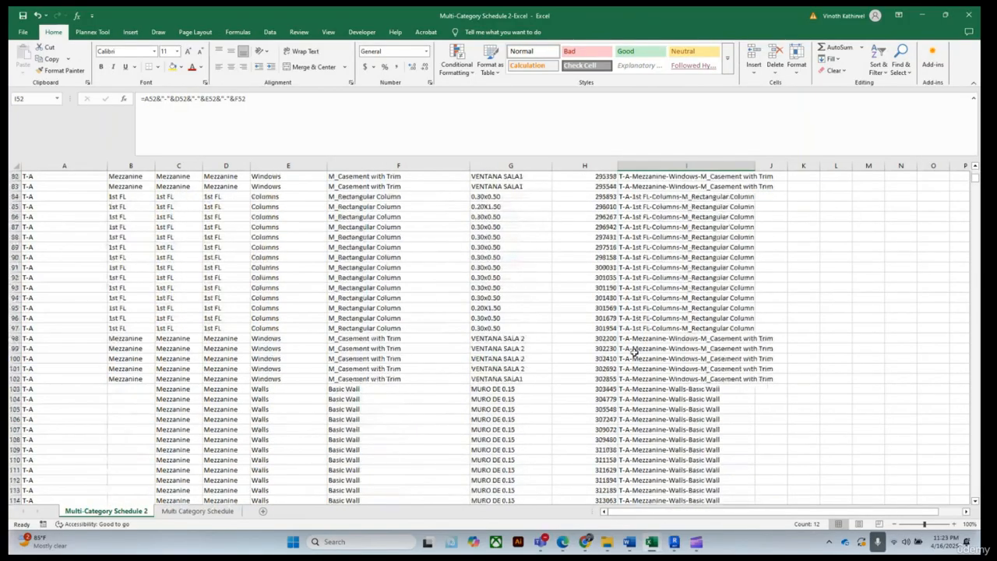
pyautogui.scroll(8, 632, 351)
pyautogui.scroll(20, 648, 352)
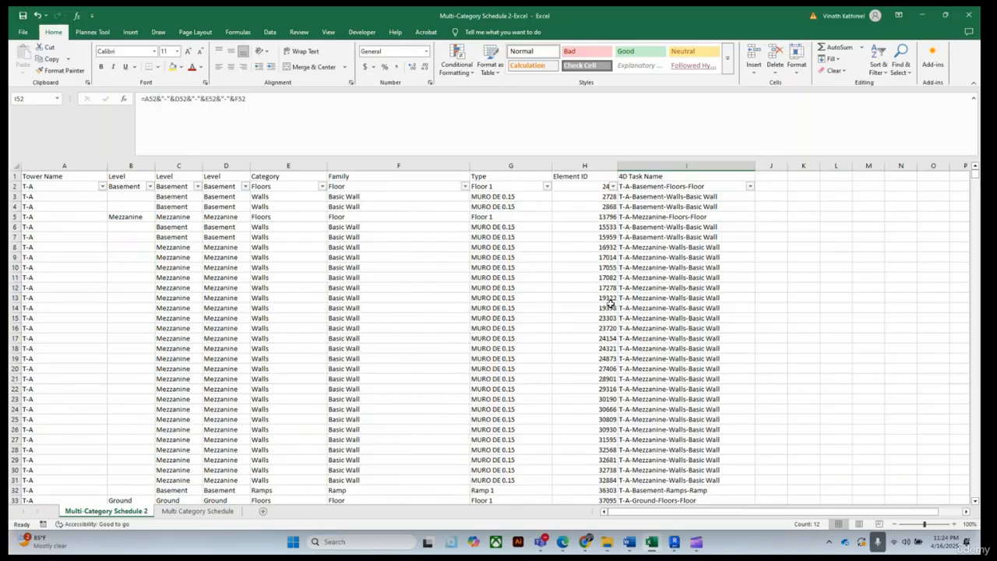
pyautogui.scroll(-9, 645, 310)
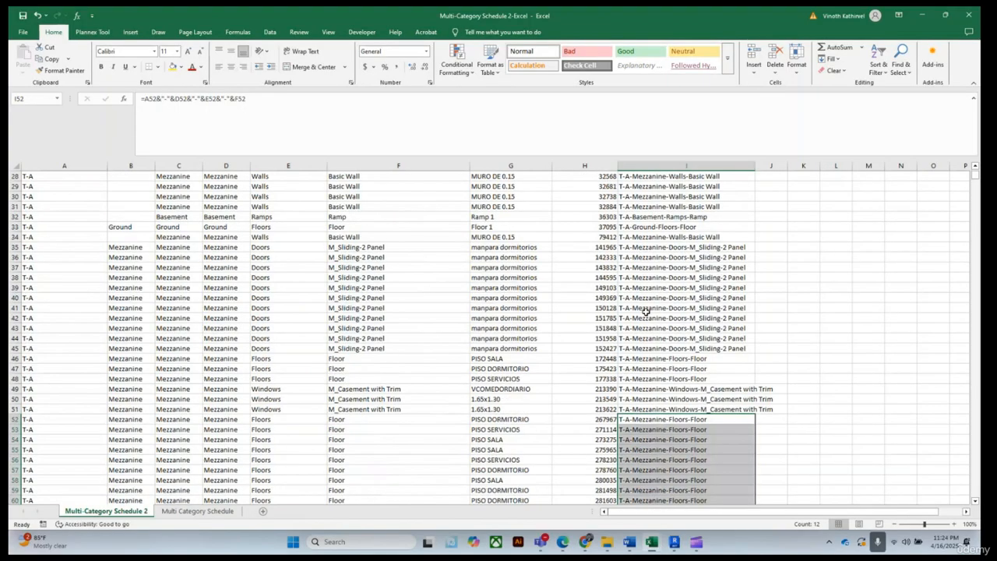
pyautogui.scroll(9, 646, 310)
# Copy the whole 4D Task Name column from Multi-Category Schedule 2 and paste it as values into column I of Multi Category Schedule
pyautogui.moveTo(649, 190); pyautogui.dragTo(656, 266)
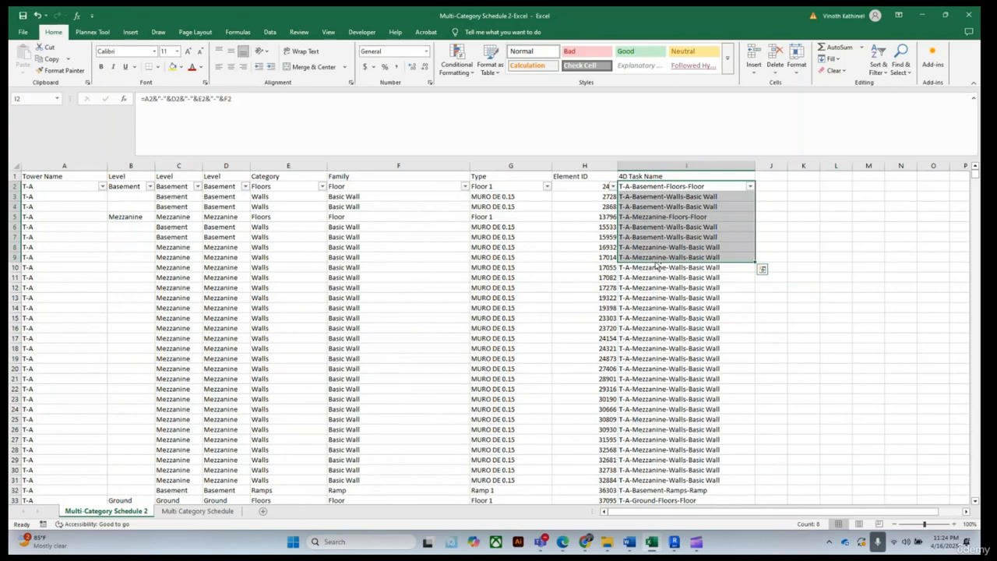
pyautogui.hotkey('ctrl', 'shift', 'Down')
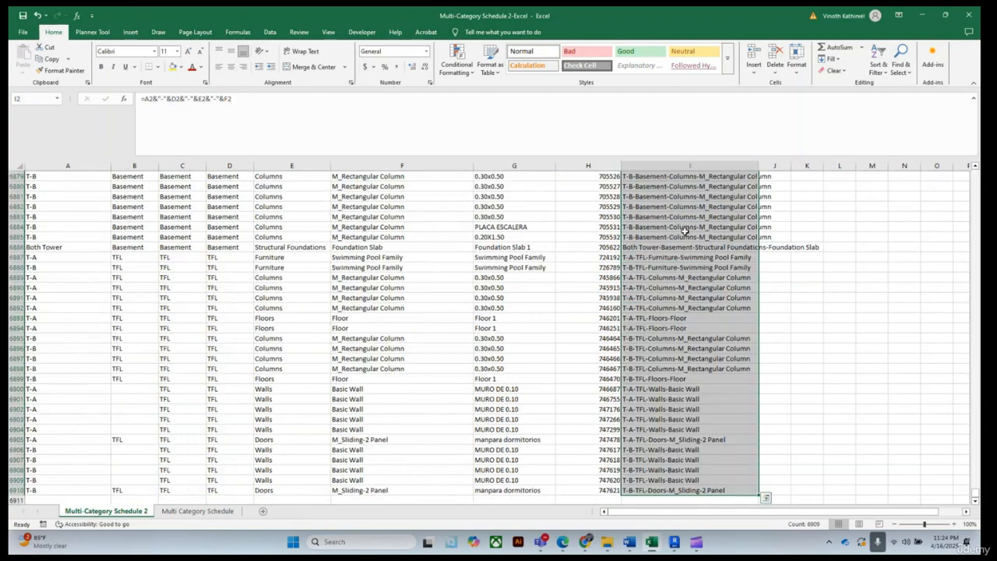
pyautogui.rightClick(685, 231)
pyautogui.click(708, 248)
pyautogui.click(197, 511)
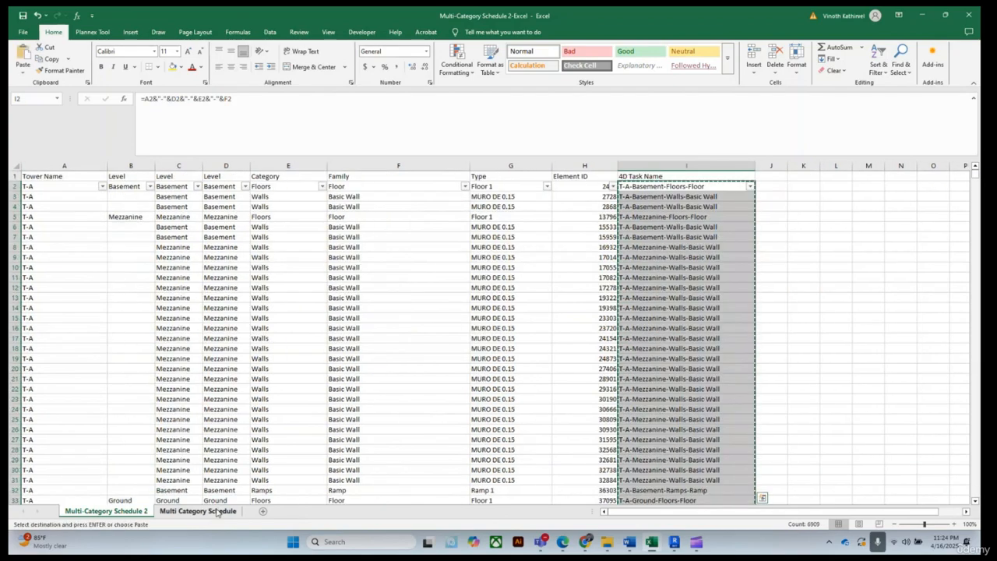
pyautogui.click(558, 186)
pyautogui.rightClick(557, 187)
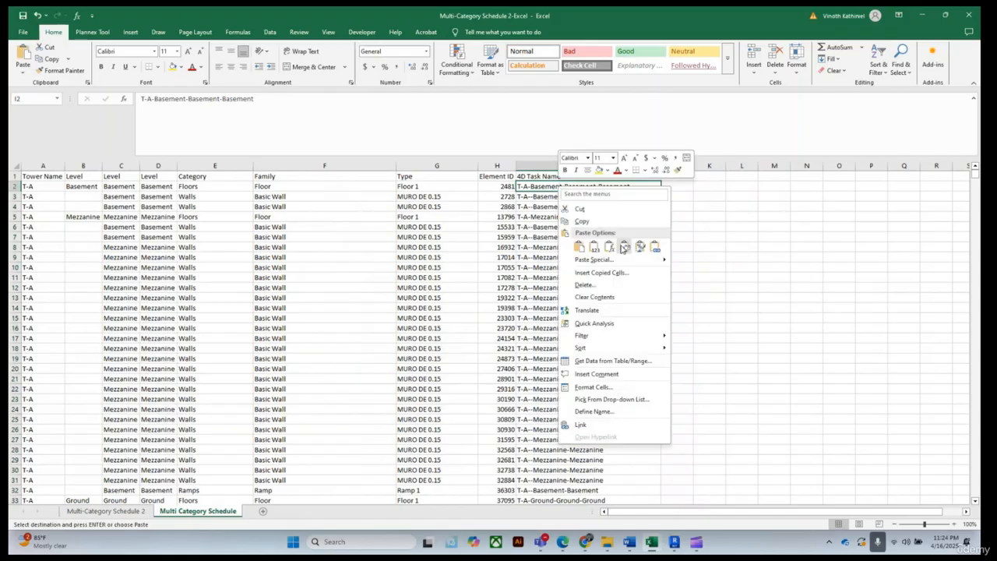
pyautogui.click(594, 247)
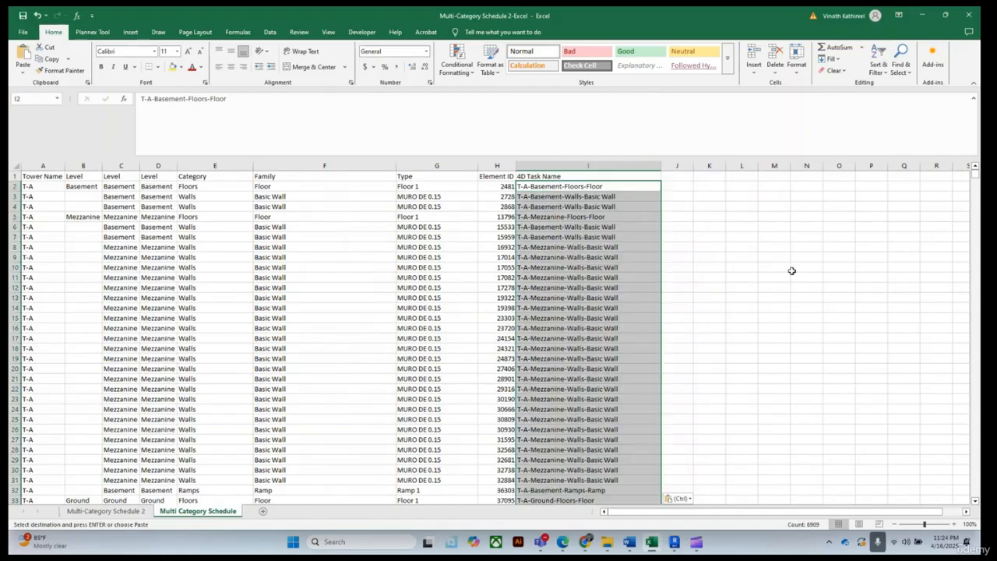
pyautogui.click(806, 267)
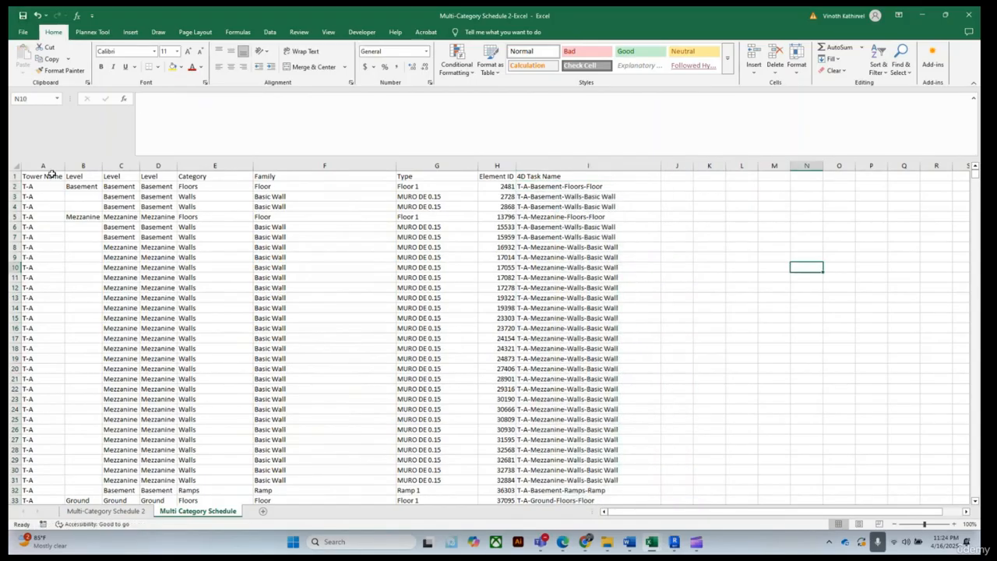
# Turn on filters for the header row of Multi Category Schedule
pyautogui.moveTo(46, 174); pyautogui.dragTo(537, 165)
pyautogui.click(888, 74)
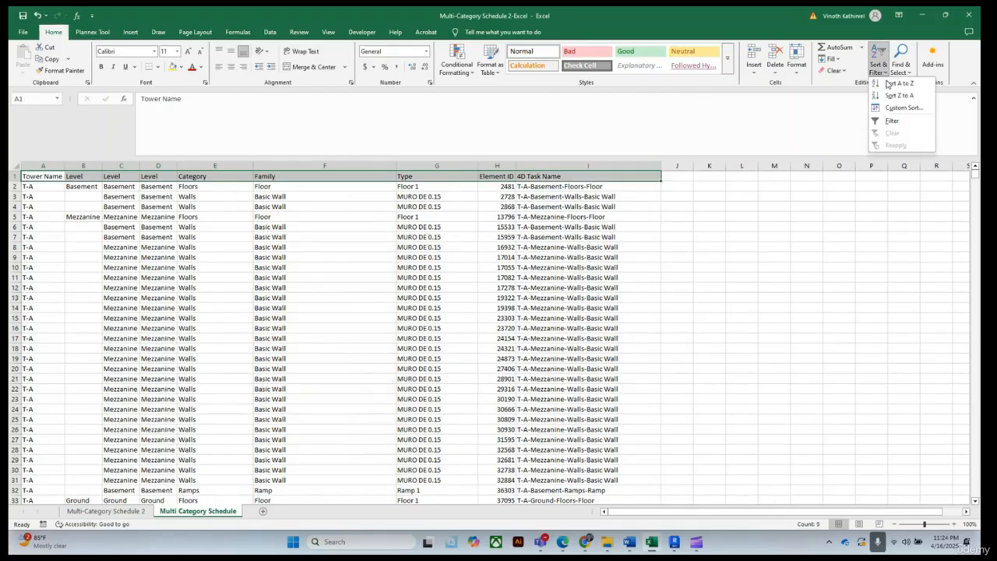
pyautogui.click(888, 125)
pyautogui.click(807, 238)
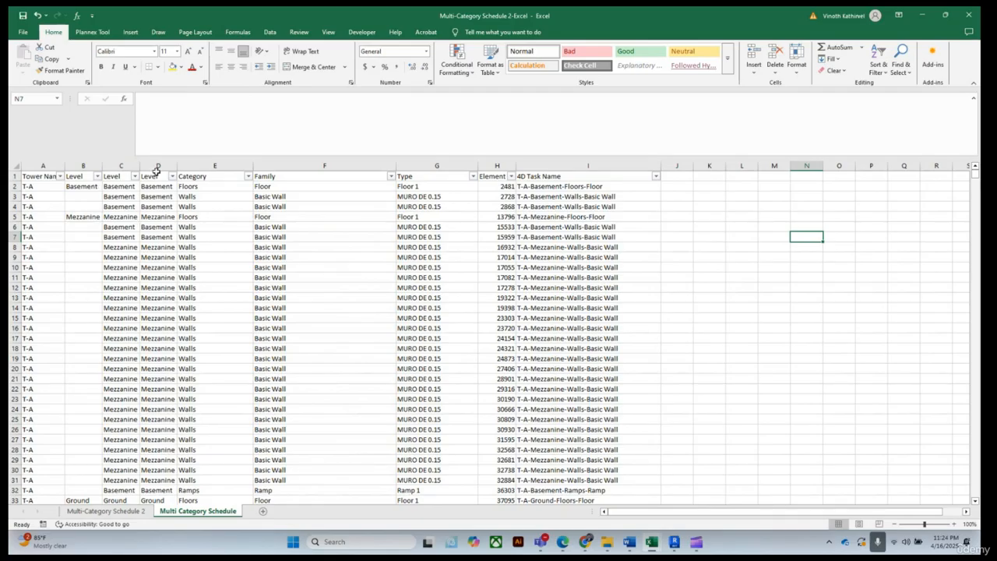
# Delete the two duplicate Level columns B and C
pyautogui.click(156, 199)
pyautogui.moveTo(175, 161); pyautogui.dragTo(182, 161)
pyautogui.moveTo(81, 165); pyautogui.dragTo(161, 165)
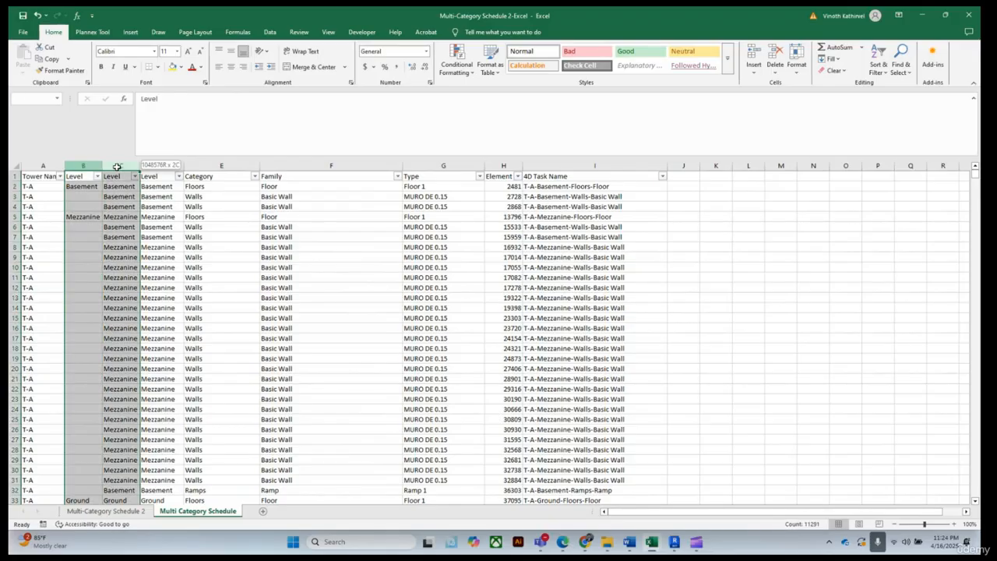
pyautogui.rightClick(84, 166)
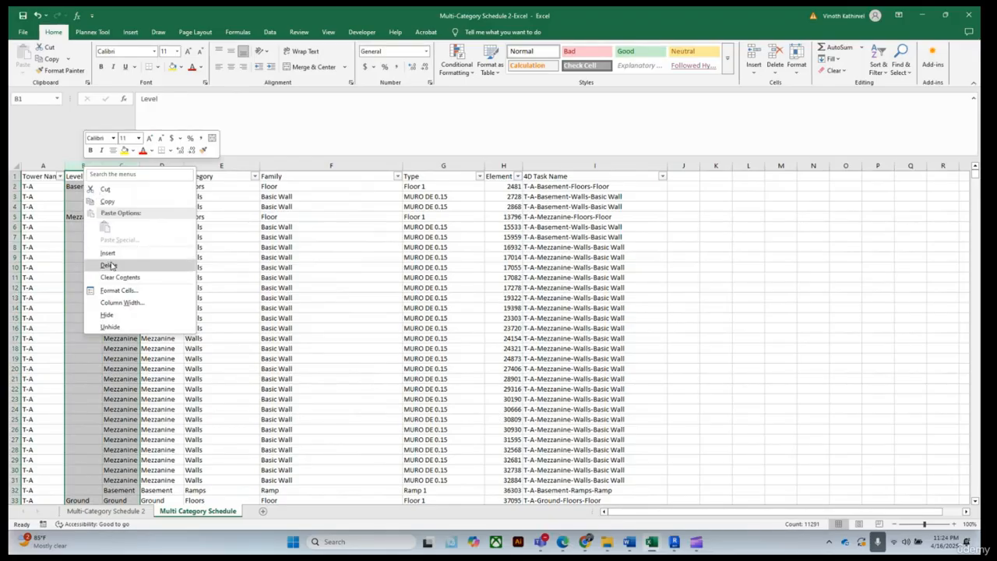
pyautogui.click(110, 266)
pyautogui.click(771, 308)
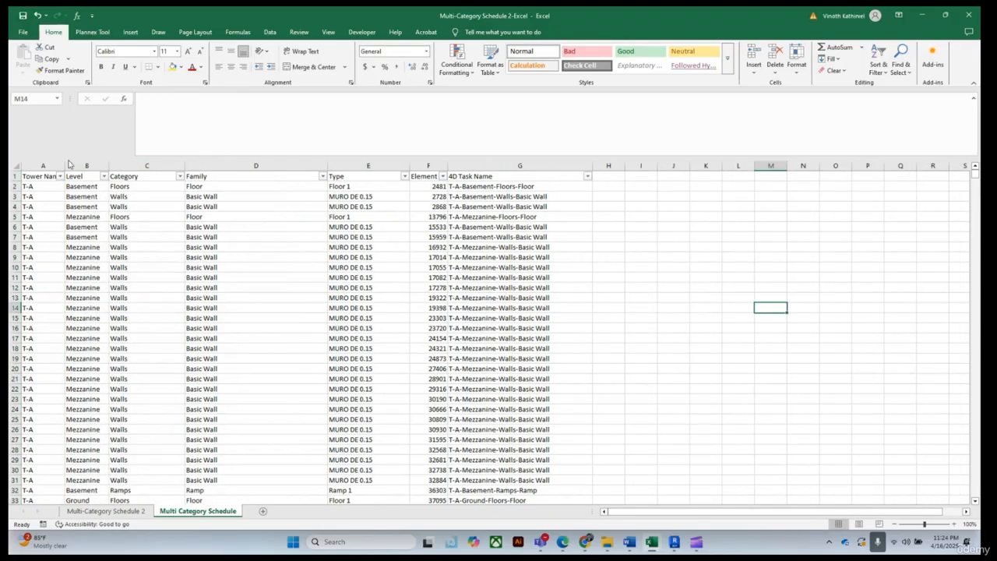
# Widen the Tower Name, Element ID and 4D Task Name columns to fit their contents
pyautogui.moveTo(64, 165); pyautogui.dragTo(81, 165)
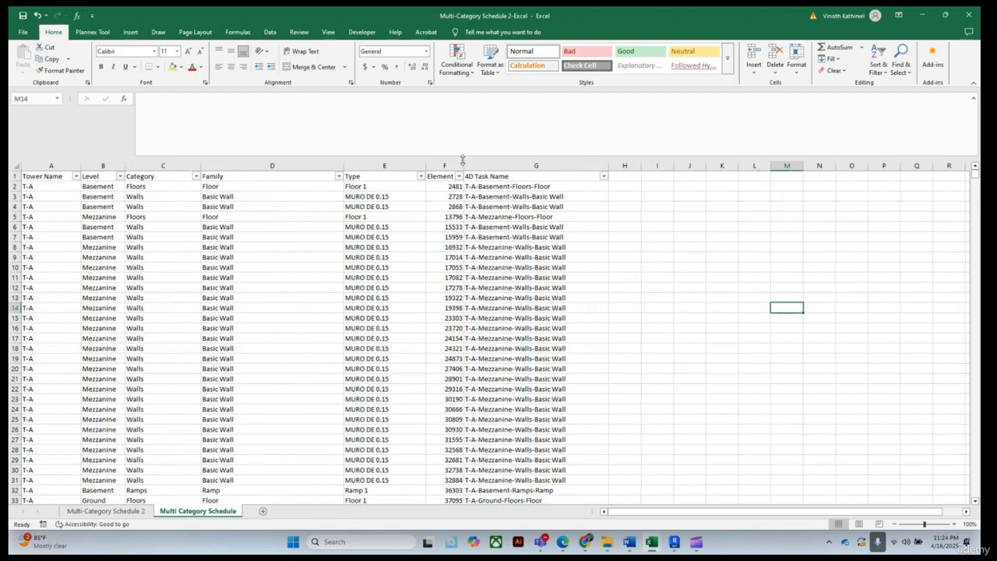
pyautogui.moveTo(464, 165); pyautogui.dragTo(496, 165)
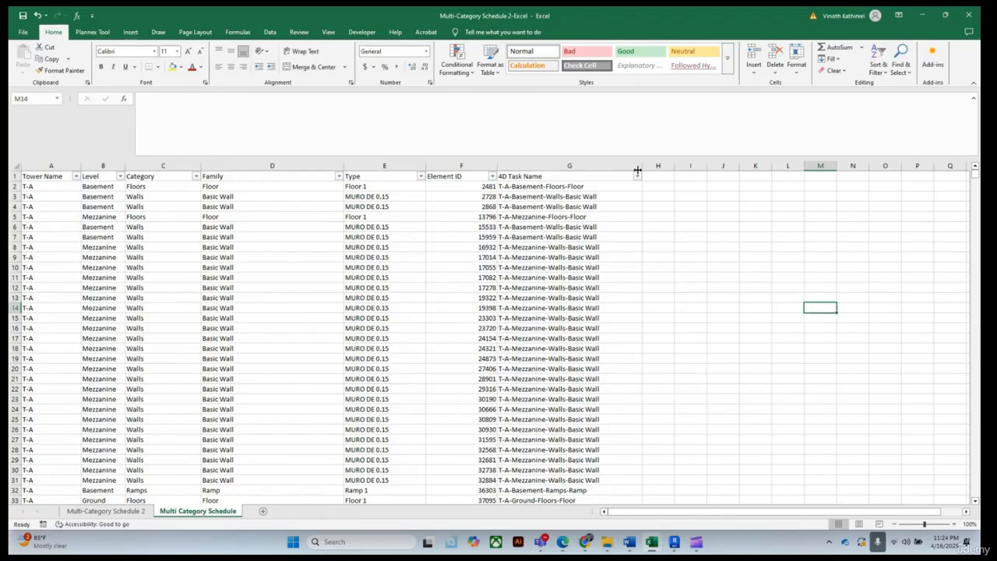
pyautogui.moveTo(645, 167); pyautogui.dragTo(655, 166)
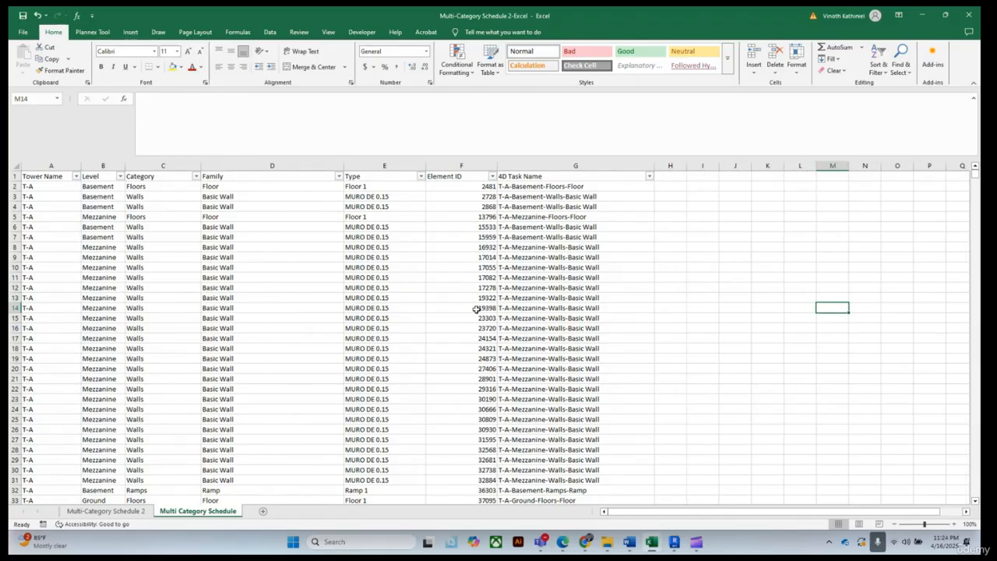
# Review the cleaned Multi Category Schedule sheet down the rows
pyautogui.scroll(-4, 327, 312)
pyautogui.scroll(-6, 315, 327)
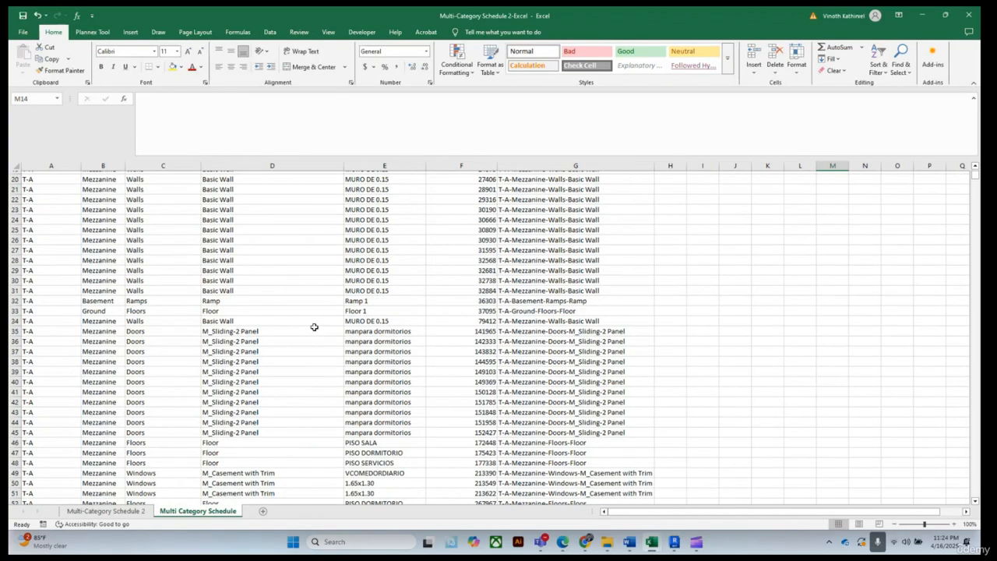
pyautogui.scroll(12, 301, 340)
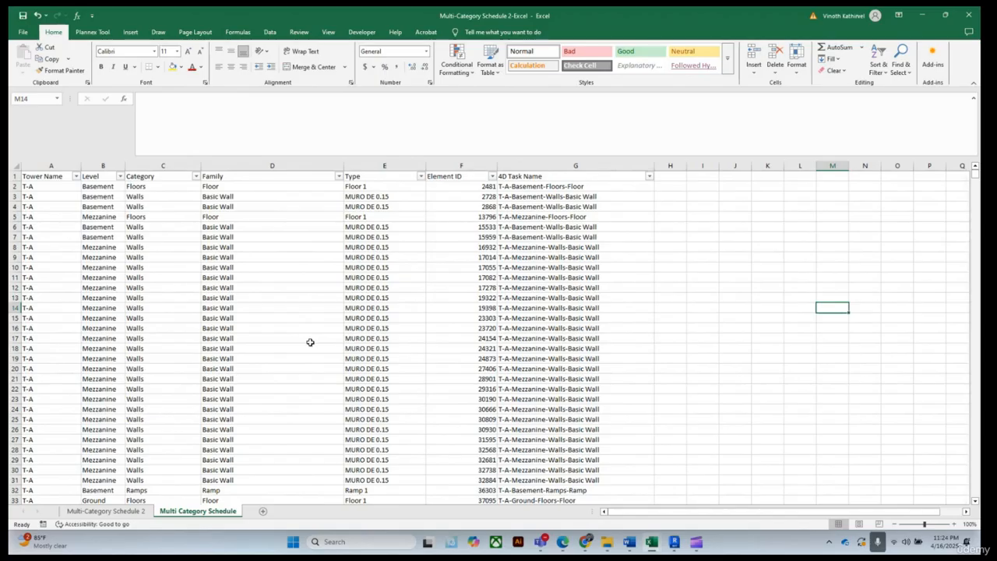
pyautogui.scroll(-20, 312, 341)
pyautogui.scroll(20, 373, 343)
pyautogui.scroll(-4, 481, 234)
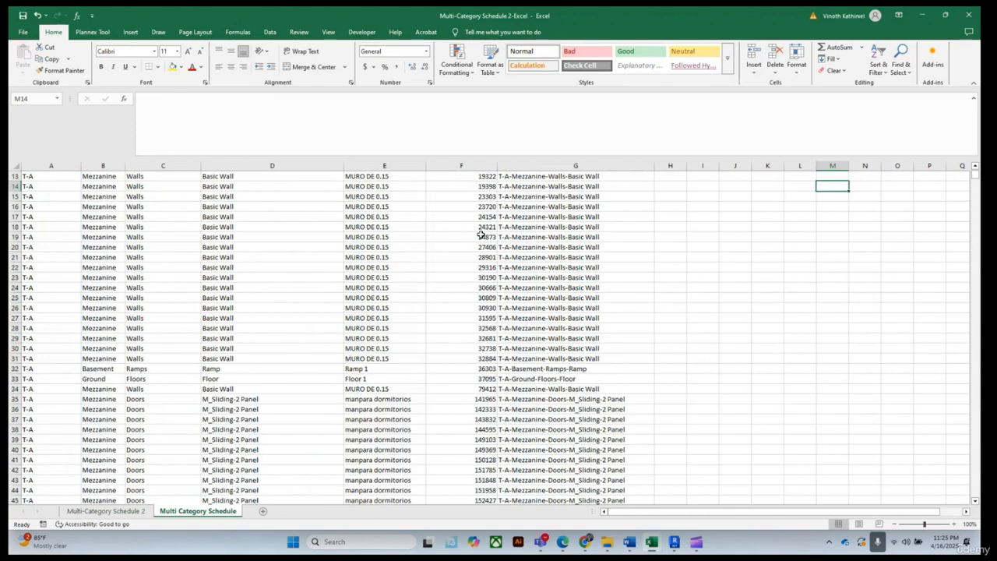
pyautogui.scroll(4, 472, 188)
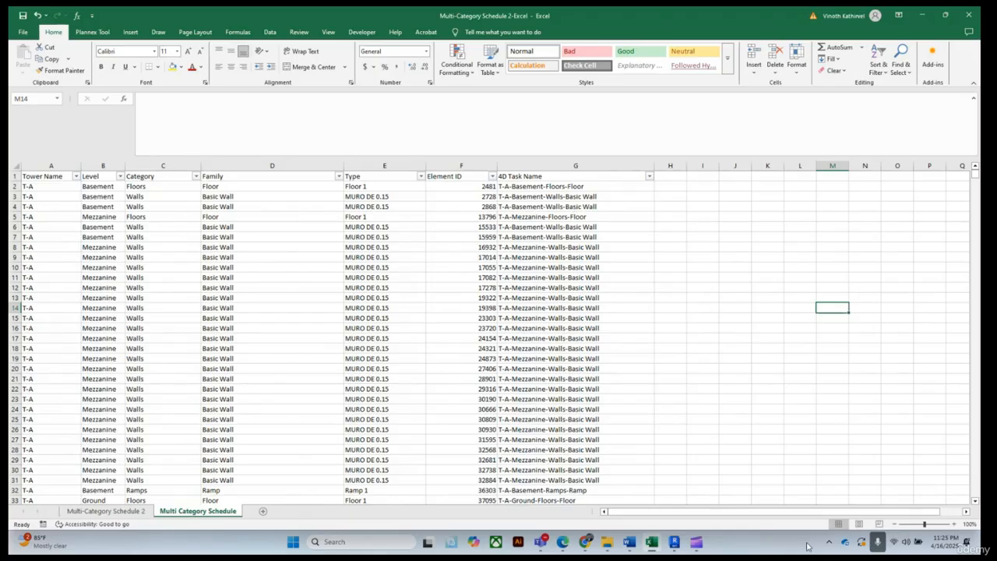
pyautogui.moveTo(552, 543)
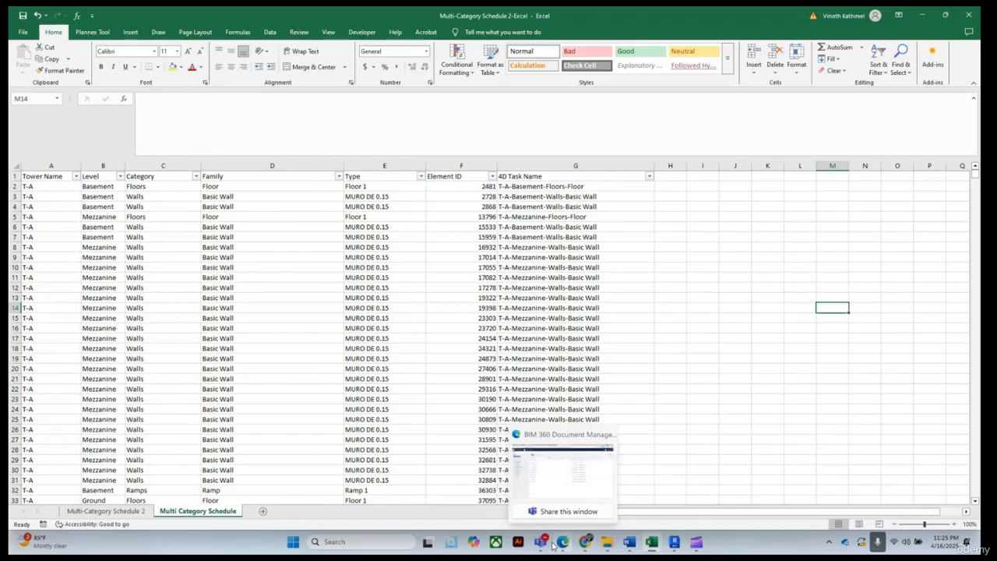